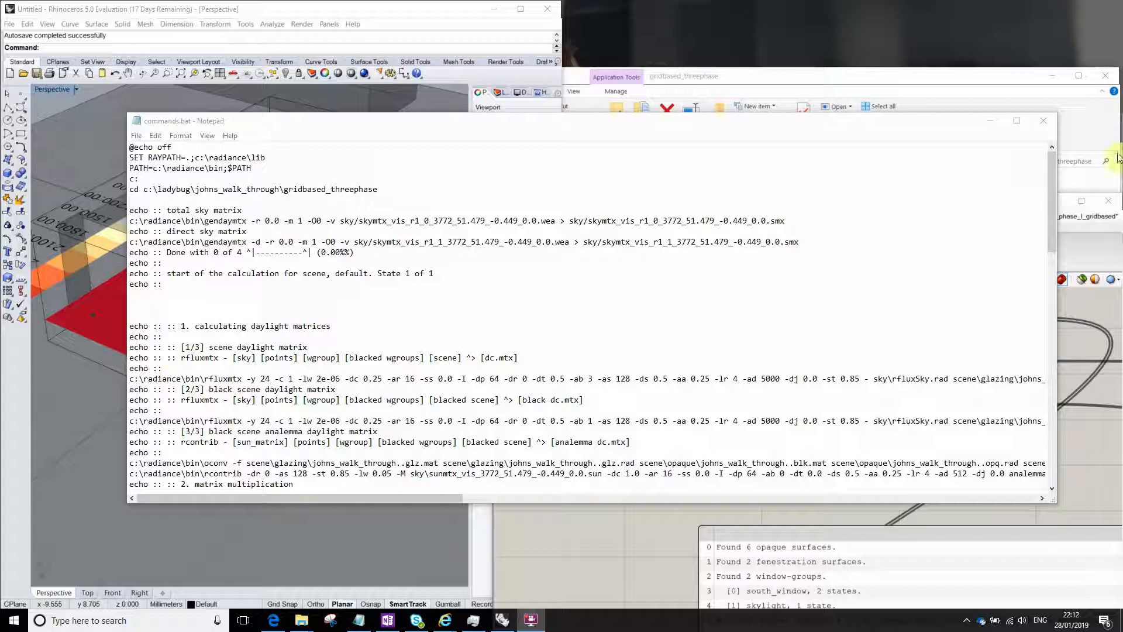
Examine the total and direct sky matrix commands in commands.bat
{"action": "left_click_drag", "start_coordinate": [194, 211], "coordinate": [246, 252]}
{"action": "left_click", "coordinate": [254, 242]}
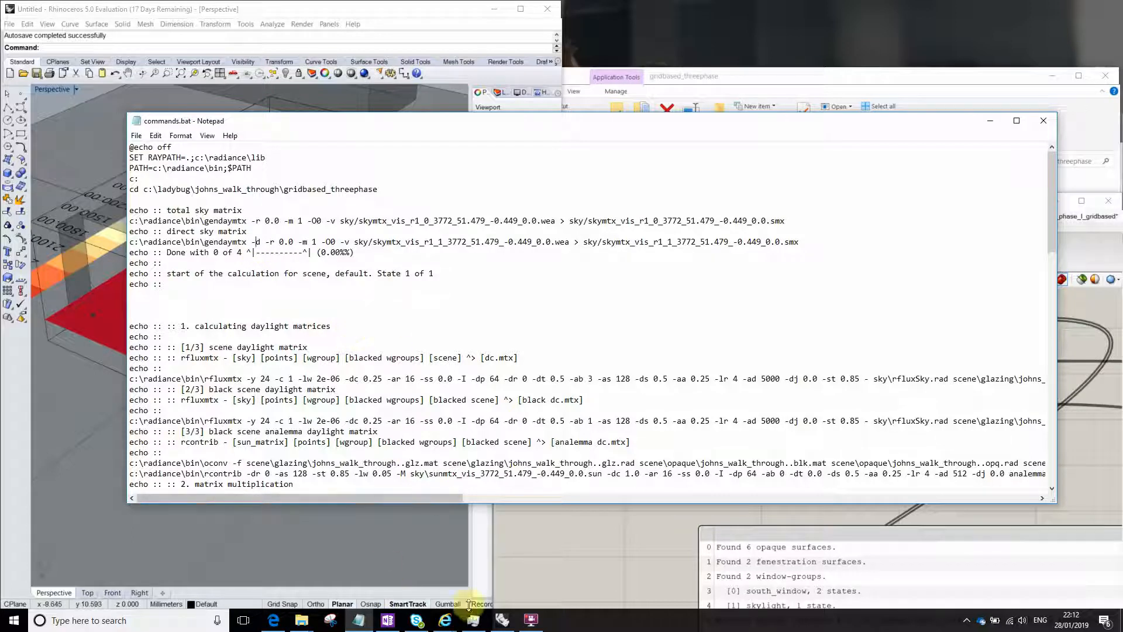
{"action": "left_click", "coordinate": [587, 628]}
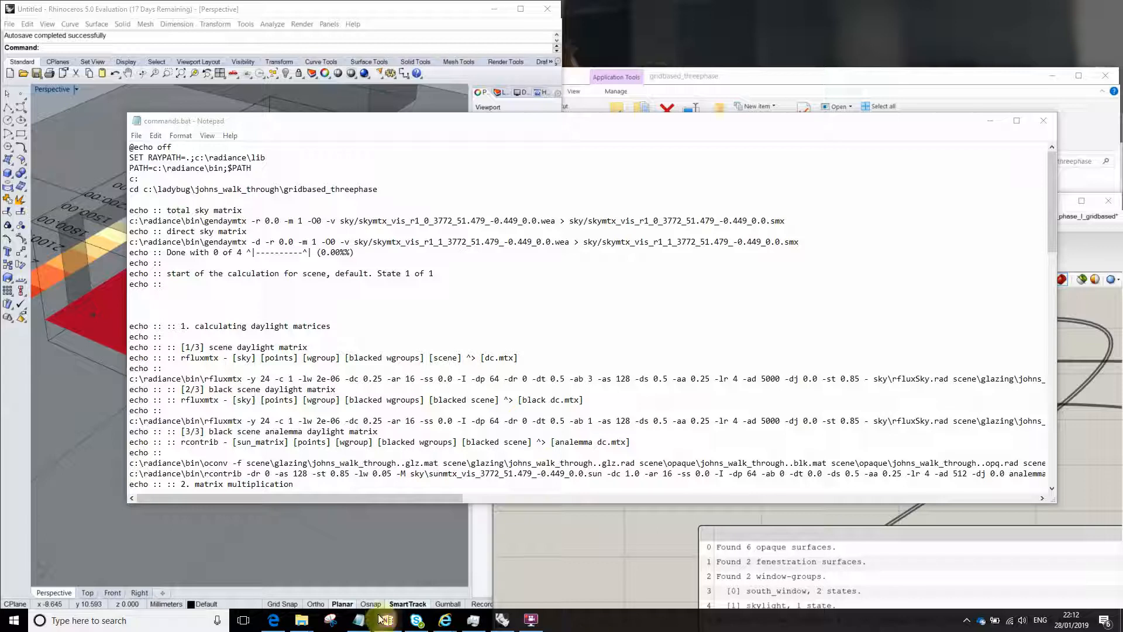
Switch to File Explorer and inspect the illuminance files in the result folder of gridbased_threephase
{"action": "mouse_move", "coordinate": [300, 621]}
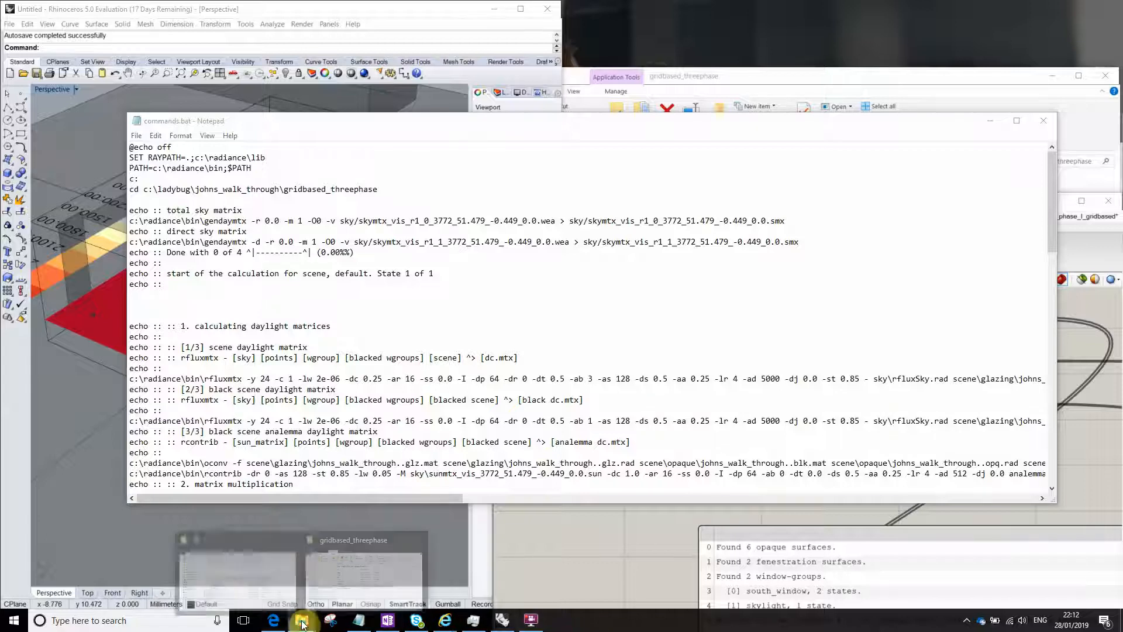
{"action": "left_click", "coordinate": [334, 561]}
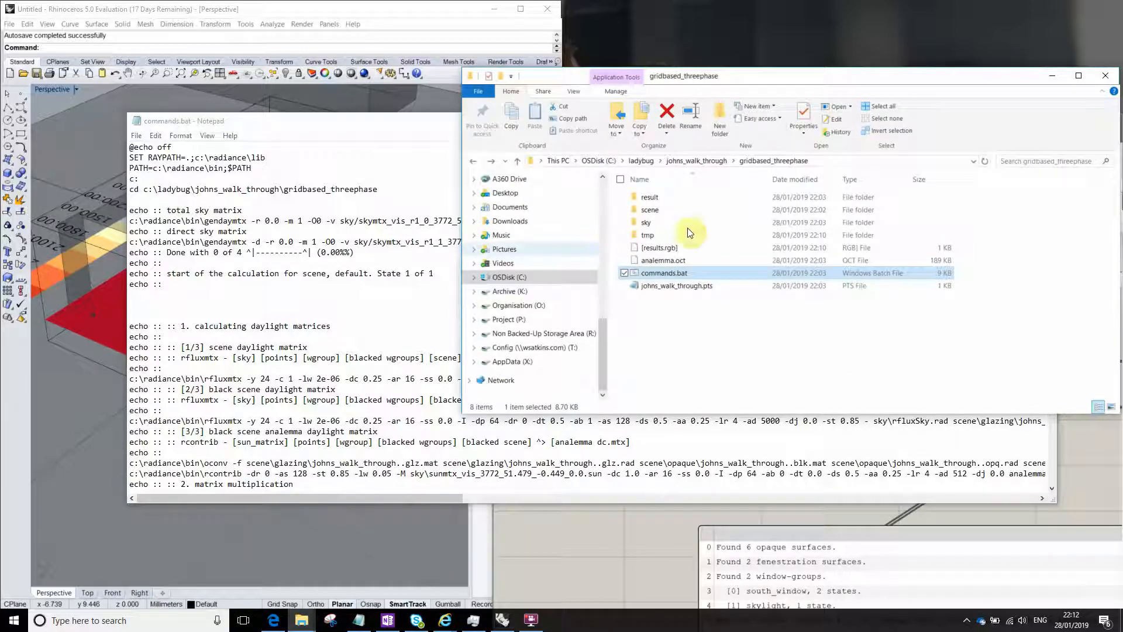
{"action": "left_click", "coordinate": [695, 161]}
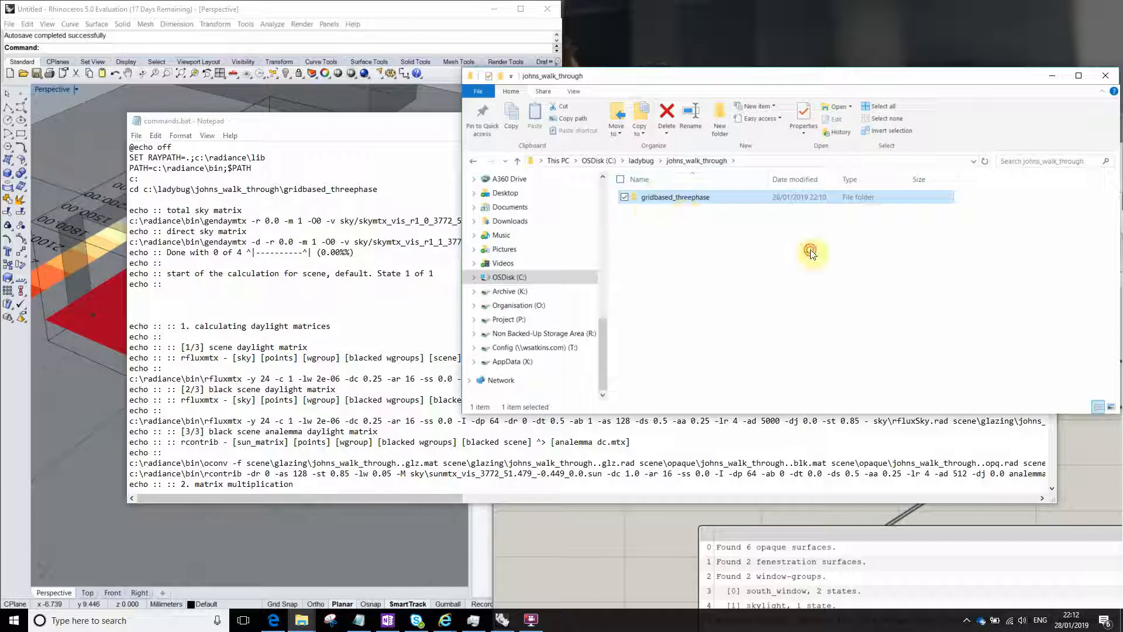
{"action": "double_click", "coordinate": [657, 197]}
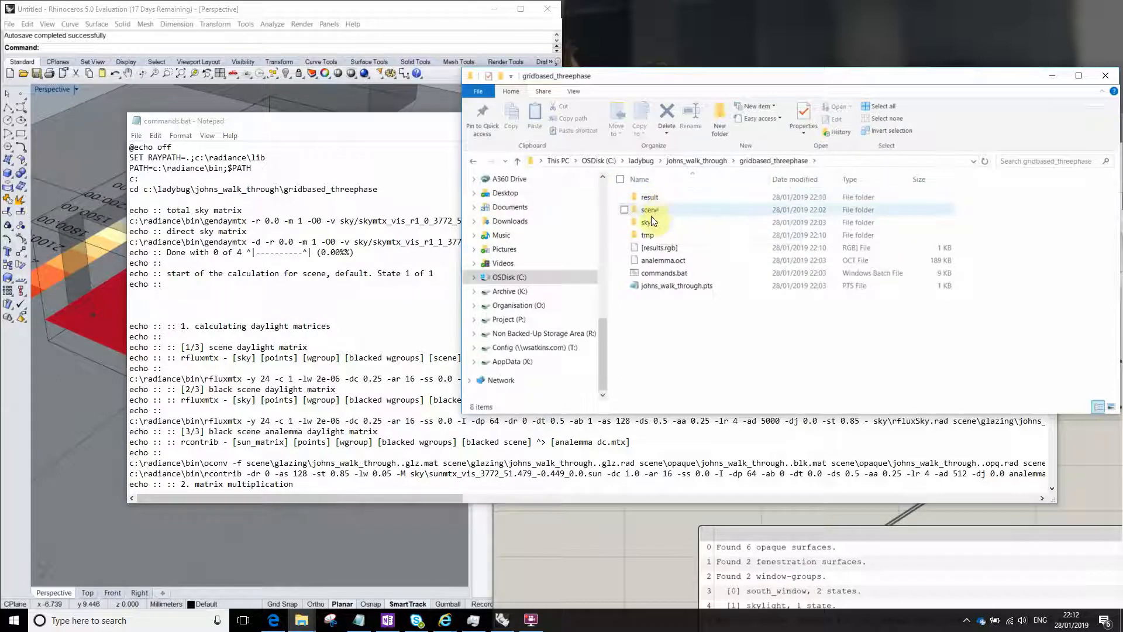
{"action": "double_click", "coordinate": [651, 199]}
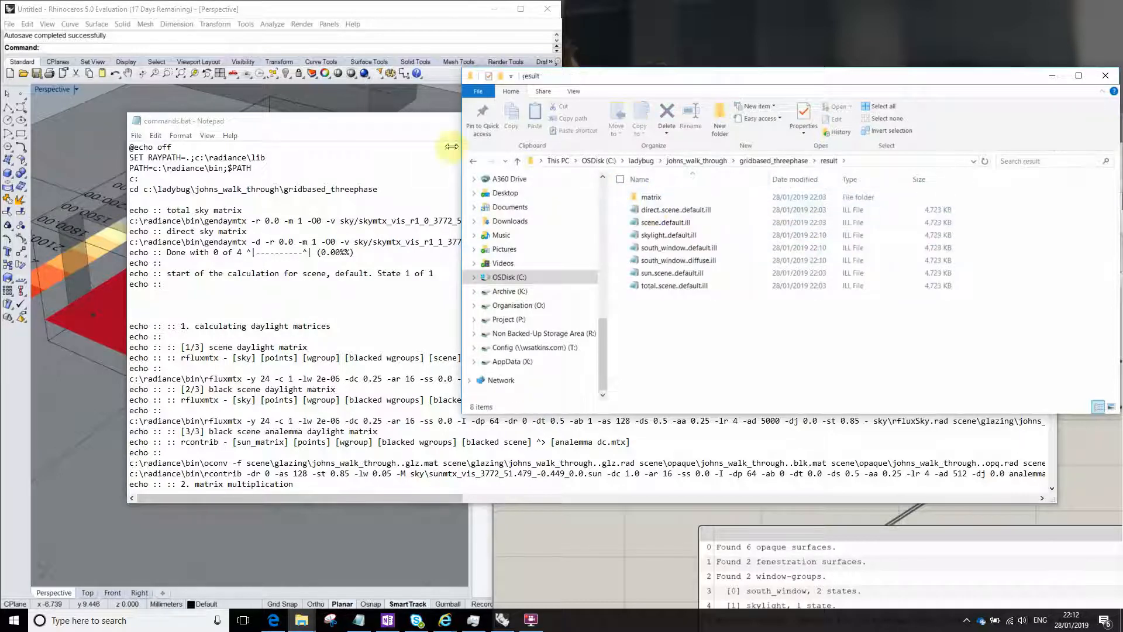
{"action": "left_click", "coordinate": [473, 160]}
{"action": "double_click", "coordinate": [615, 198]}
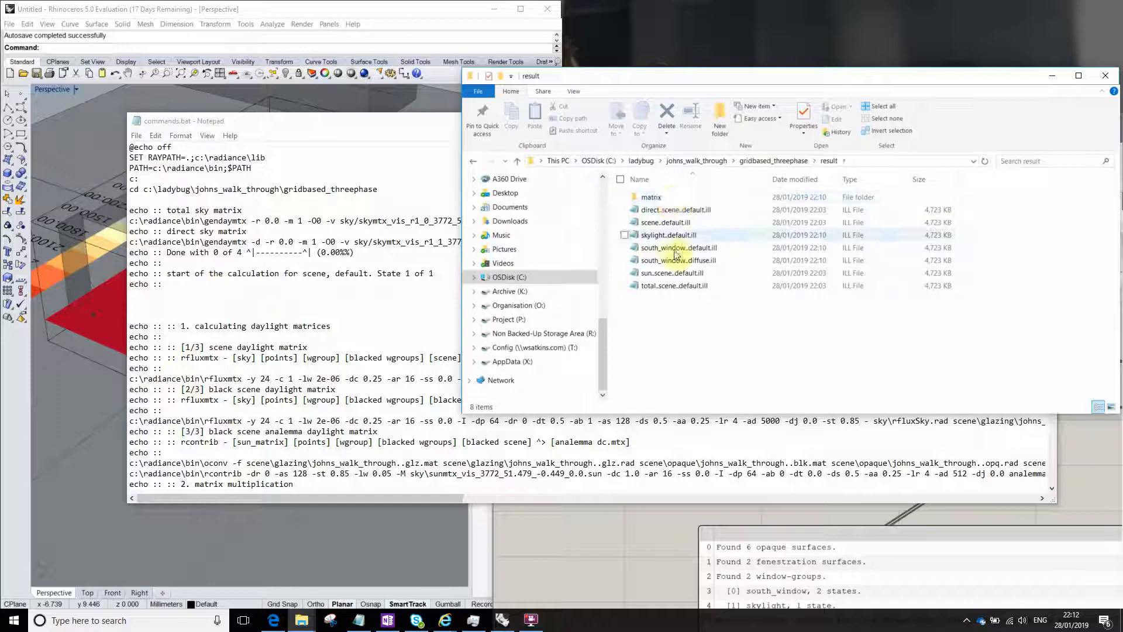
Browse the scene folder, checking the files in its opaque and glazing subfolders
{"action": "left_click", "coordinate": [473, 161]}
{"action": "double_click", "coordinate": [654, 209]}
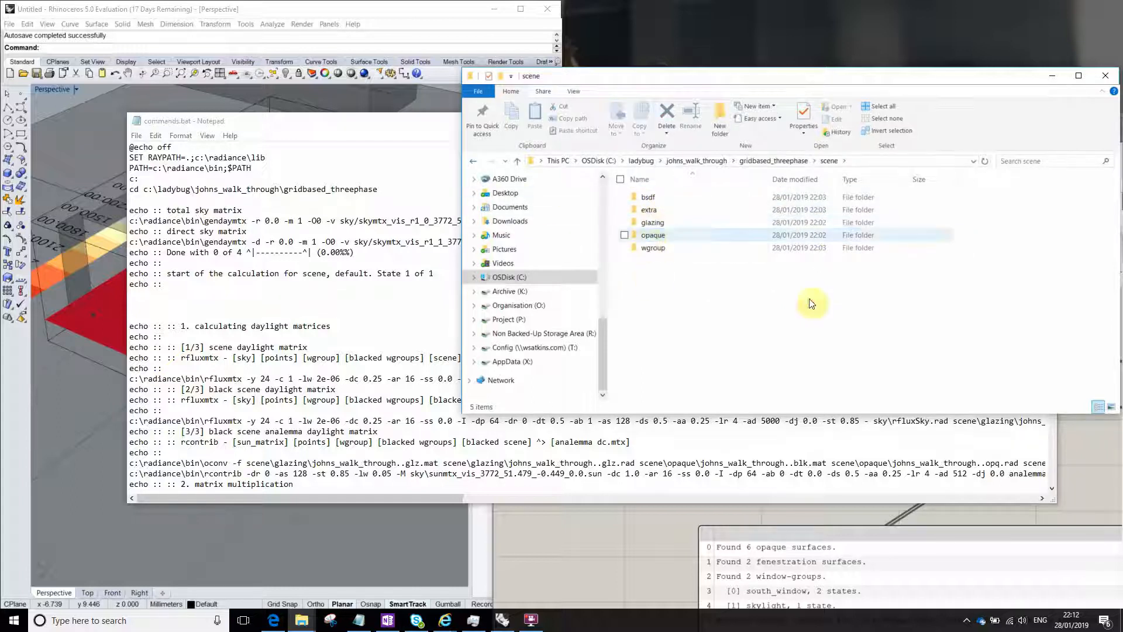
{"action": "double_click", "coordinate": [653, 234]}
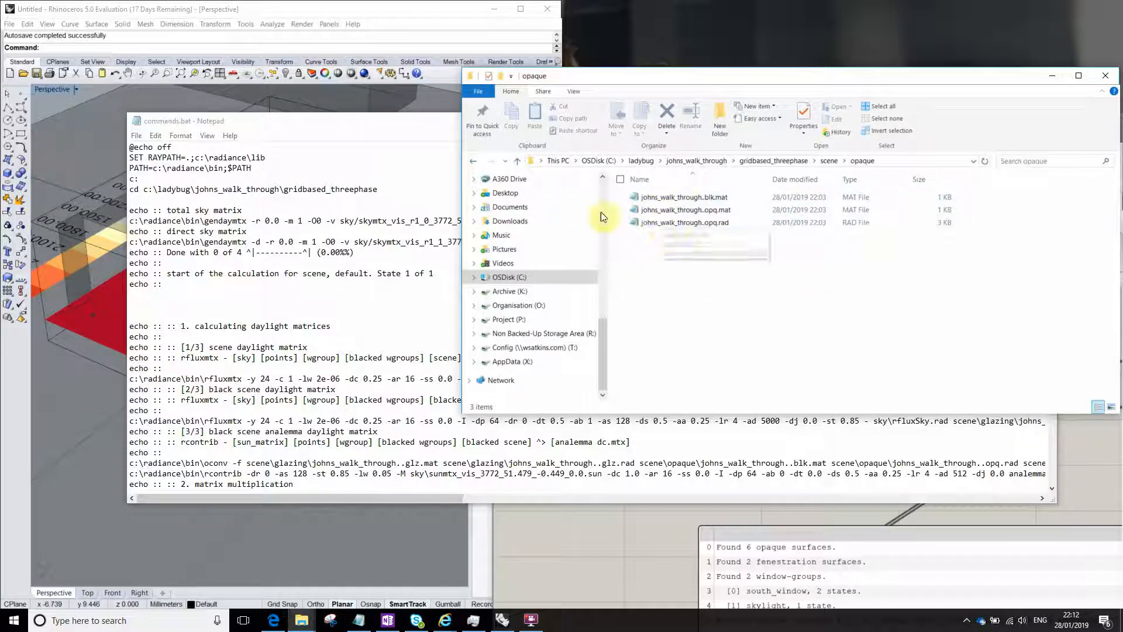
{"action": "key", "text": "alt+Left"}
{"action": "double_click", "coordinate": [645, 224]}
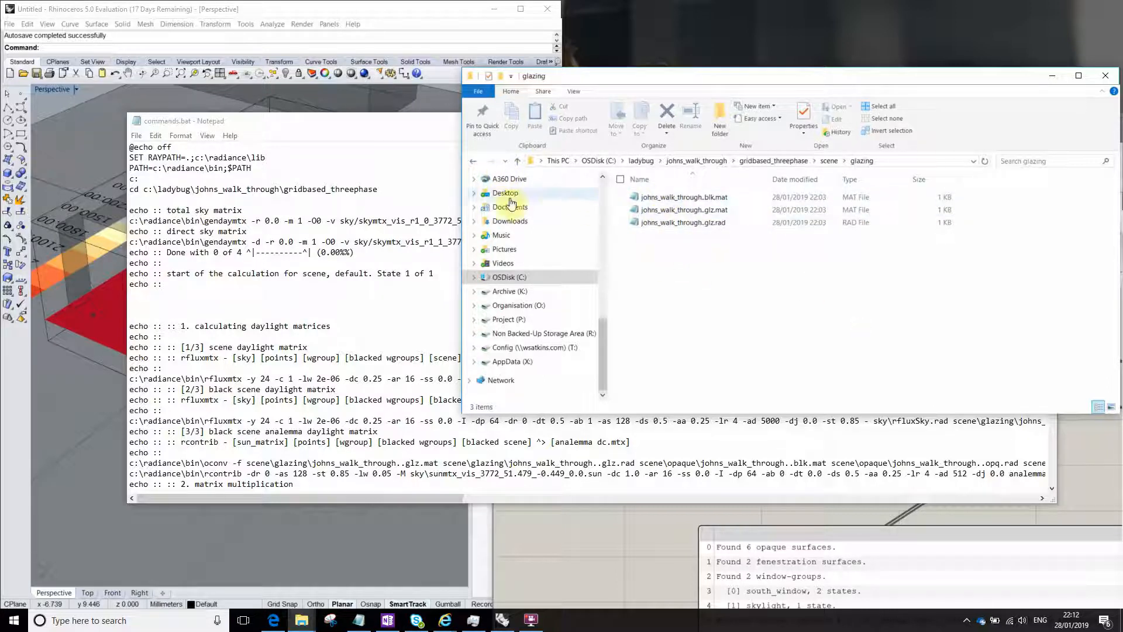
{"action": "left_click", "coordinate": [473, 163]}
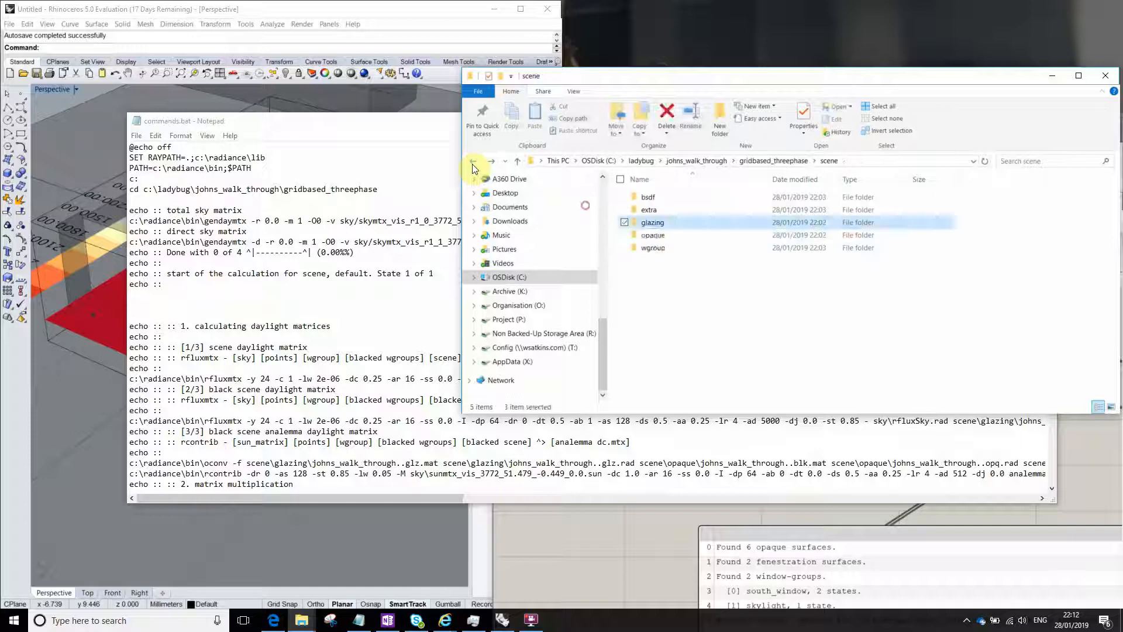
Go to the scene's wgroup folder and examine the black polygon definition in skylight..blk.rad, closing the file when done
{"action": "double_click", "coordinate": [645, 247]}
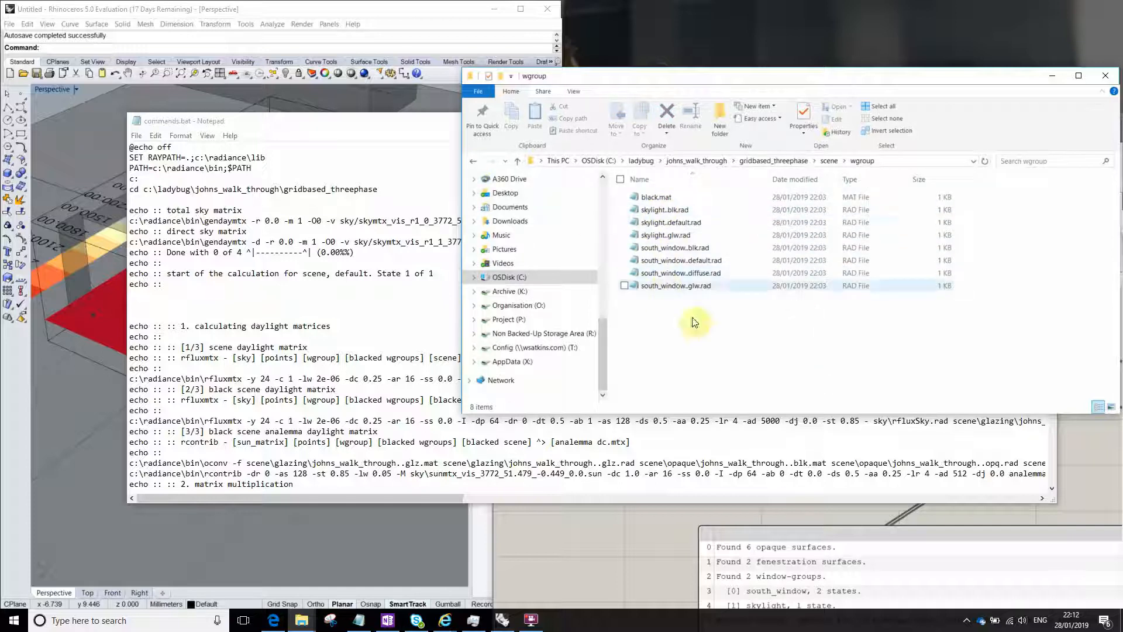
{"action": "left_click", "coordinate": [655, 210]}
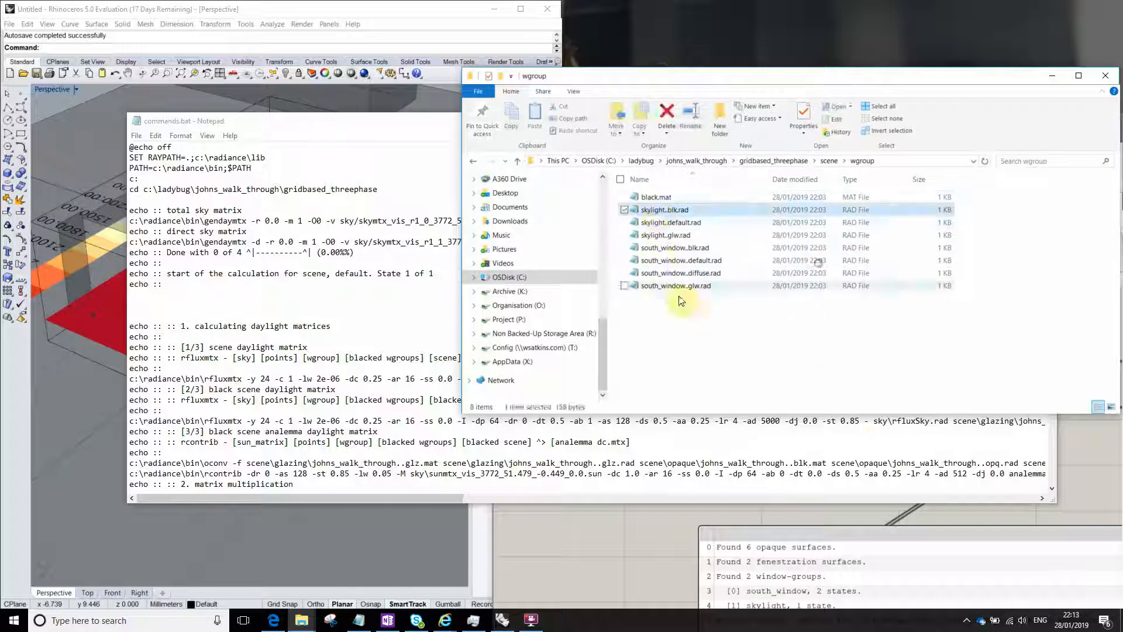
{"action": "left_click", "coordinate": [828, 402]}
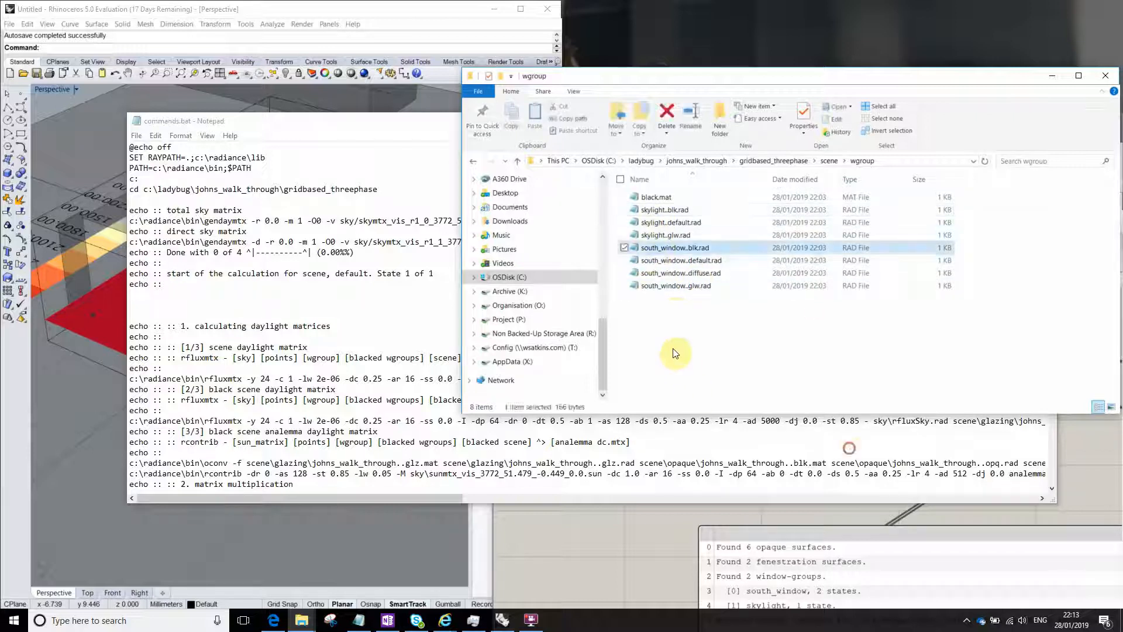
{"action": "left_click", "coordinate": [661, 210]}
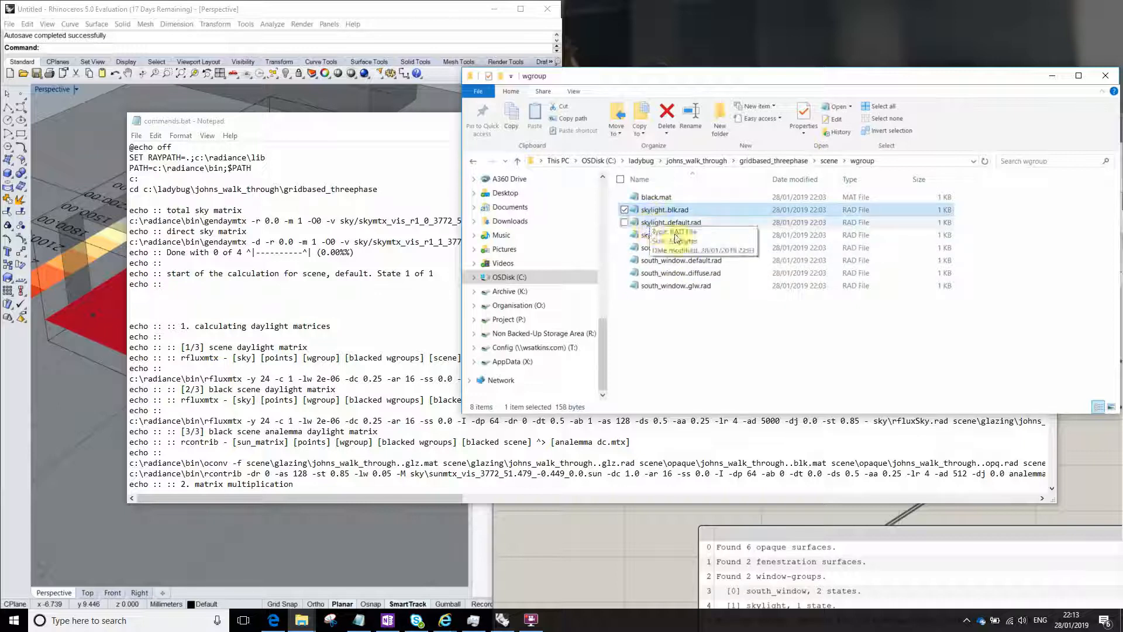
{"action": "key", "text": "Return"}
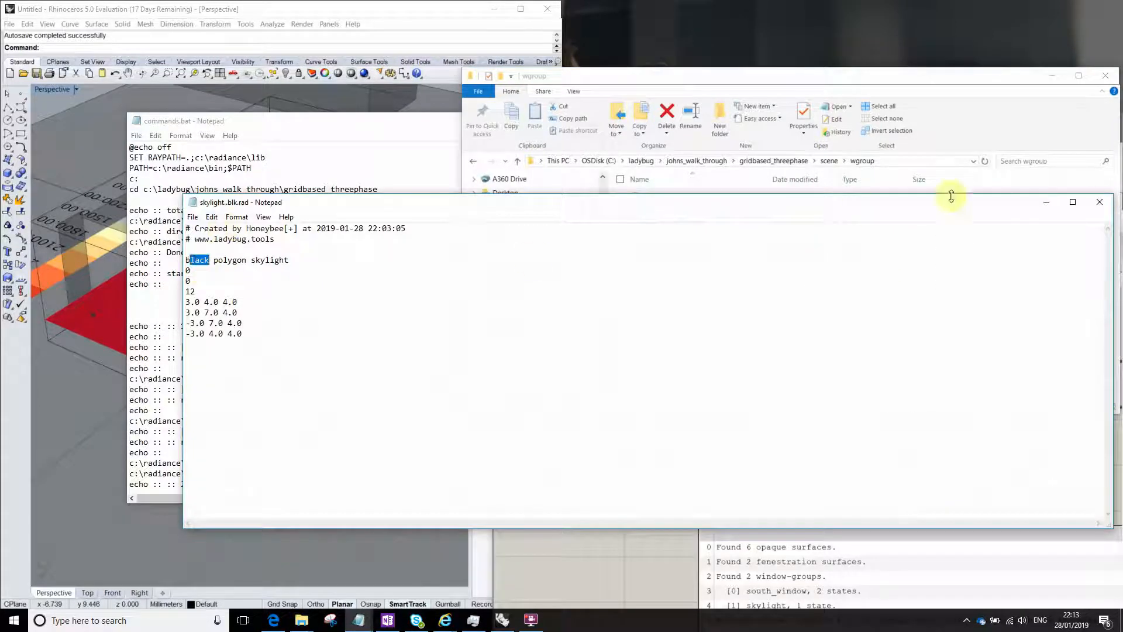
{"action": "left_click", "coordinate": [1098, 202]}
Open black.mat and examine the plastic black material's name and values, closing the file when done
{"action": "left_click", "coordinate": [649, 198]}
{"action": "key", "text": "Return"}
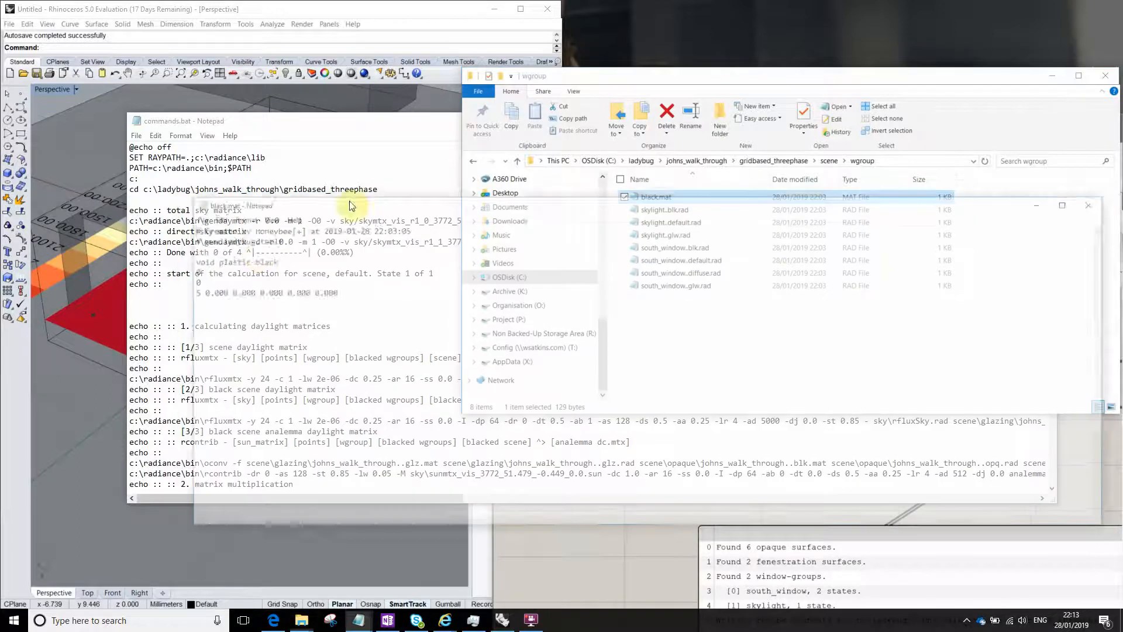
{"action": "left_click_drag", "start_coordinate": [259, 258], "coordinate": [256, 259]}
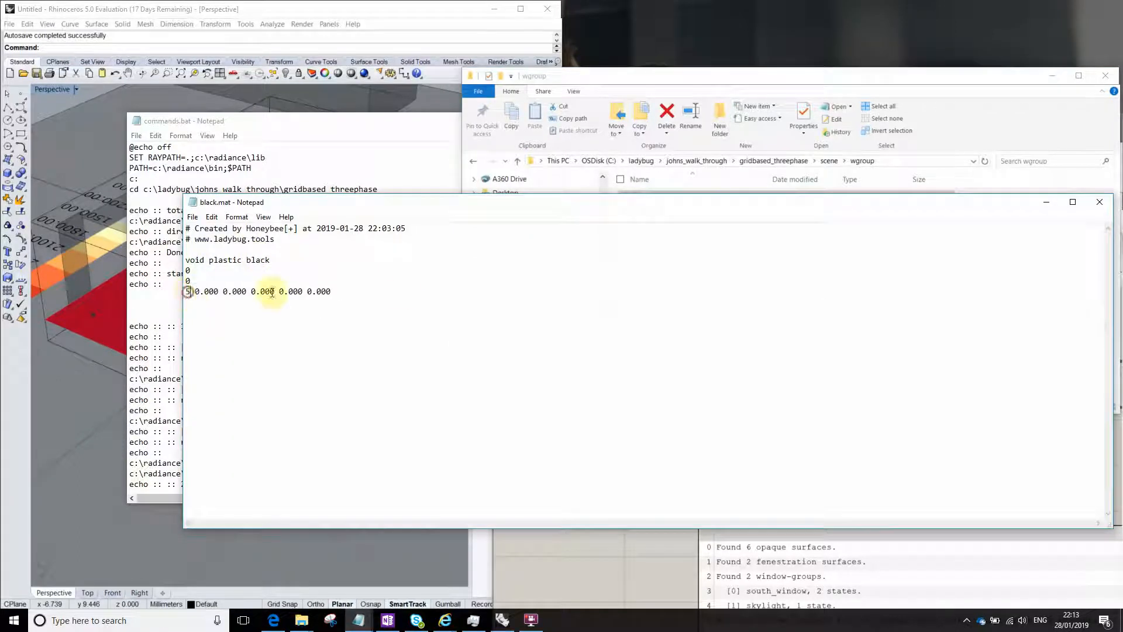
{"action": "left_click_drag", "start_coordinate": [190, 291], "coordinate": [403, 292]}
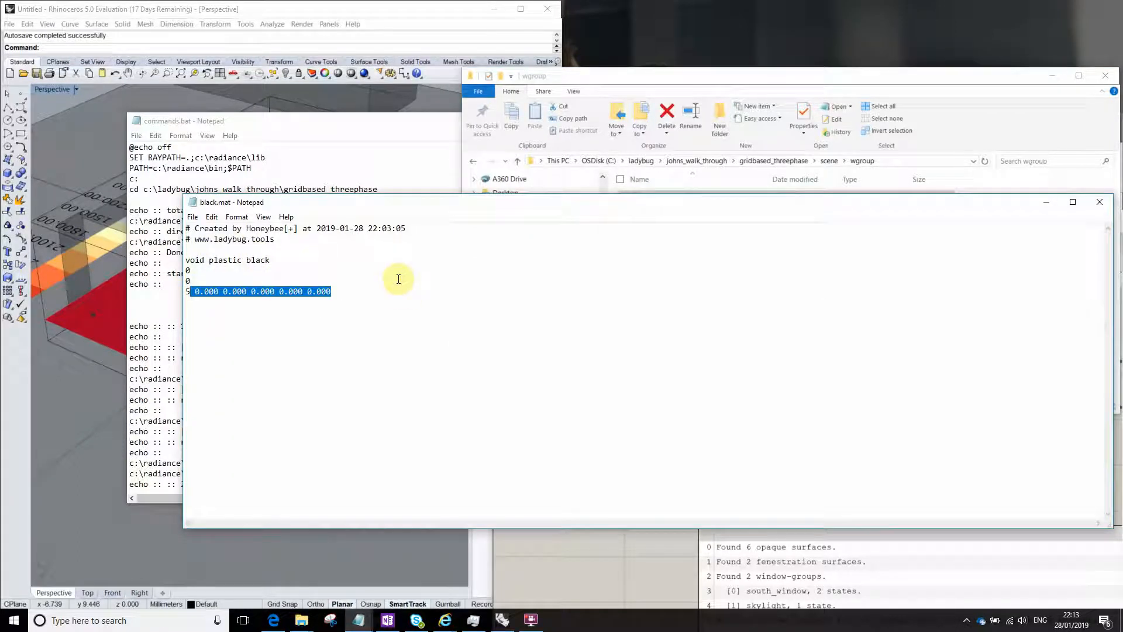
{"action": "left_click", "coordinate": [1102, 202]}
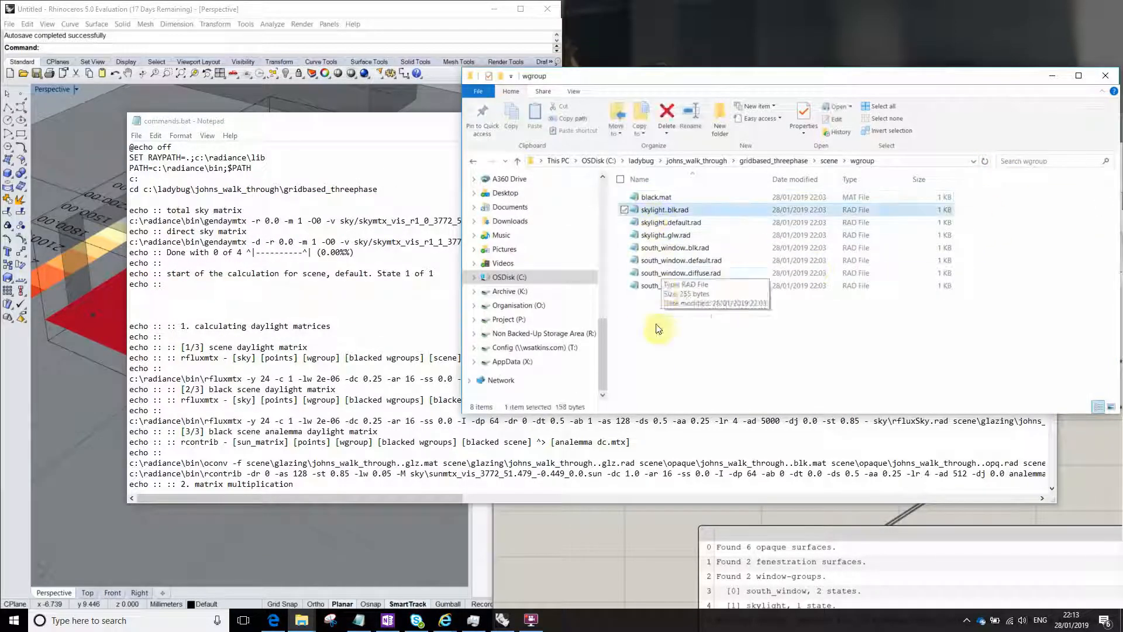
Open skylight..default.rad and examine its void BSDF clear material line
{"action": "left_click", "coordinate": [653, 223]}
{"action": "double_click", "coordinate": [652, 224]}
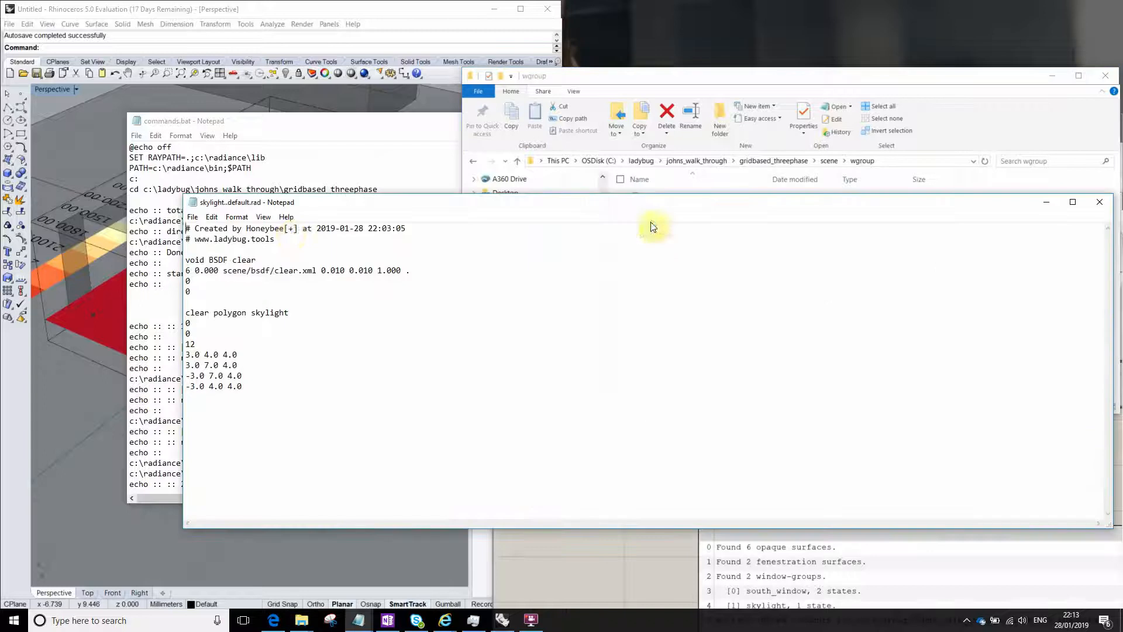
{"action": "left_click_drag", "start_coordinate": [186, 259], "coordinate": [258, 261]}
{"action": "left_click", "coordinate": [258, 261]}
{"action": "left_click", "coordinate": [225, 253]}
{"action": "left_click_drag", "start_coordinate": [188, 262], "coordinate": [283, 262]}
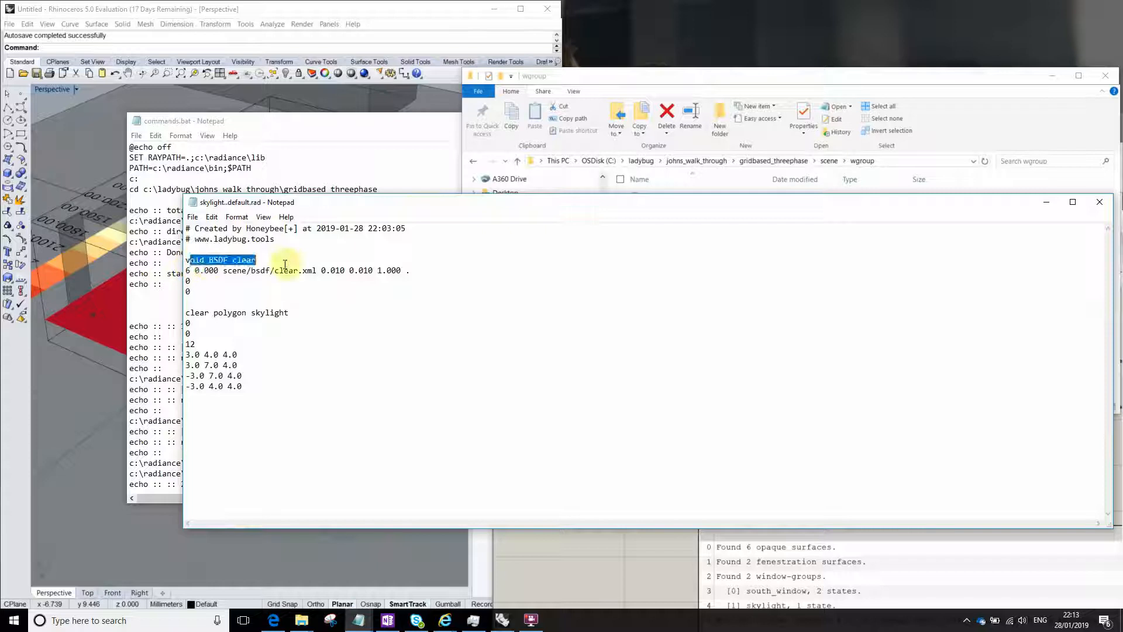
{"action": "left_click", "coordinate": [283, 264]}
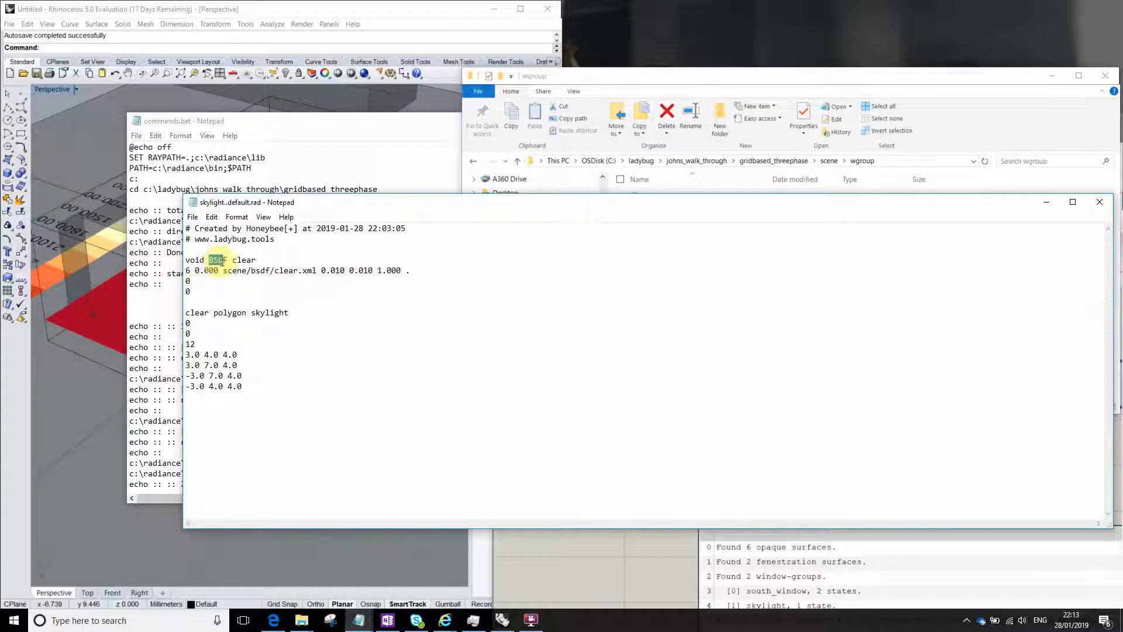
{"action": "left_click_drag", "start_coordinate": [172, 264], "coordinate": [130, 264]}
Examine the scene/bsdf/clear.xml reference and the clear polygon skylight definition, and close the file
{"action": "left_click", "coordinate": [271, 272]}
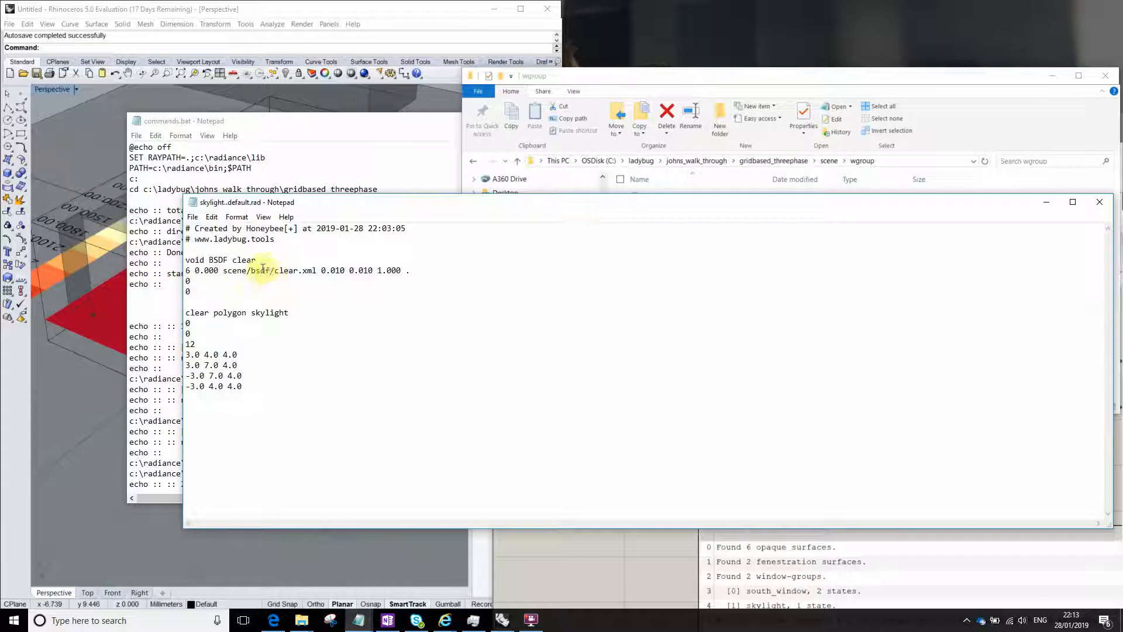
{"action": "left_click", "coordinate": [215, 270]}
{"action": "left_click_drag", "start_coordinate": [186, 313], "coordinate": [301, 314]}
{"action": "left_click_drag", "start_coordinate": [200, 259], "coordinate": [458, 256]}
{"action": "left_click", "coordinate": [1099, 202]}
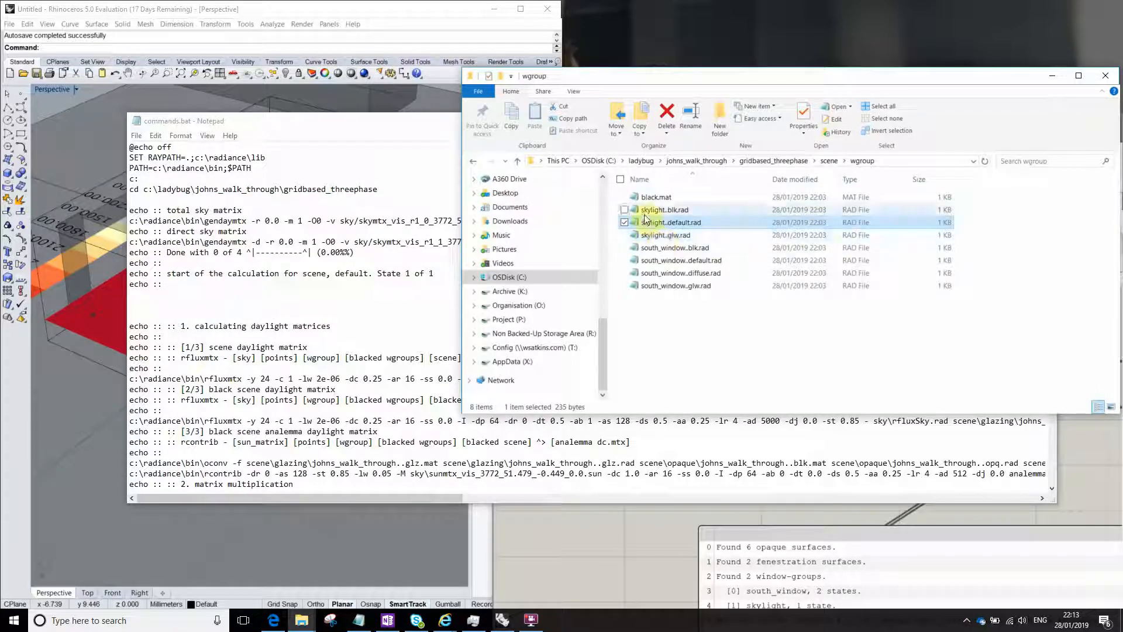
View the contents of skylight..glw.rad and reopen skylight..default.rad to compare its material definition
{"action": "double_click", "coordinate": [653, 235]}
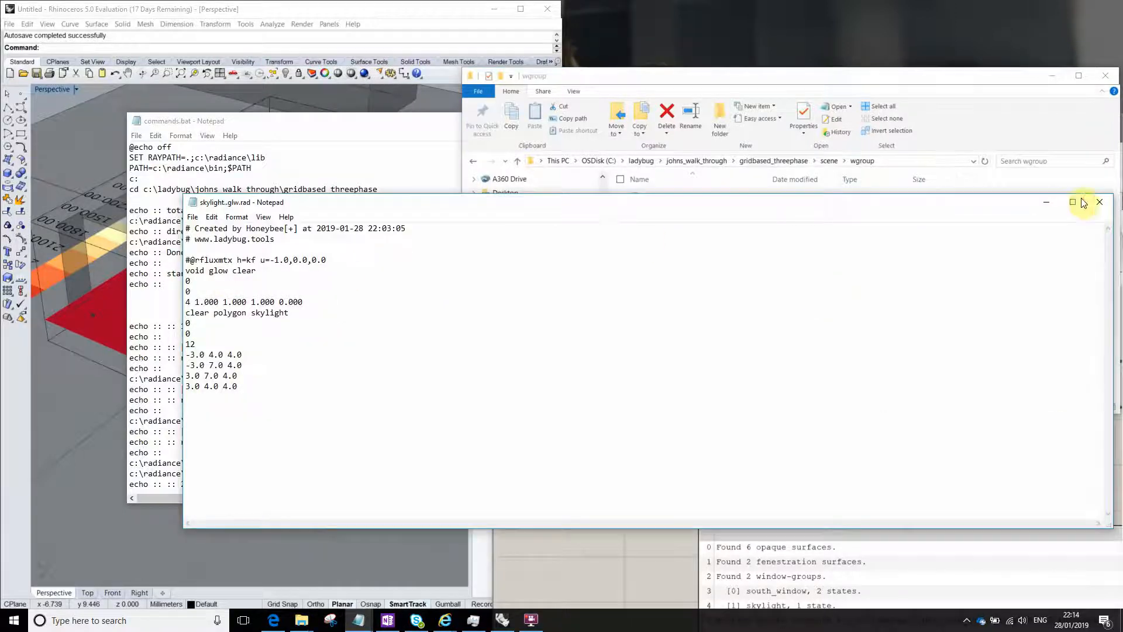
{"action": "left_click", "coordinate": [1099, 201]}
{"action": "key", "text": "Up"}
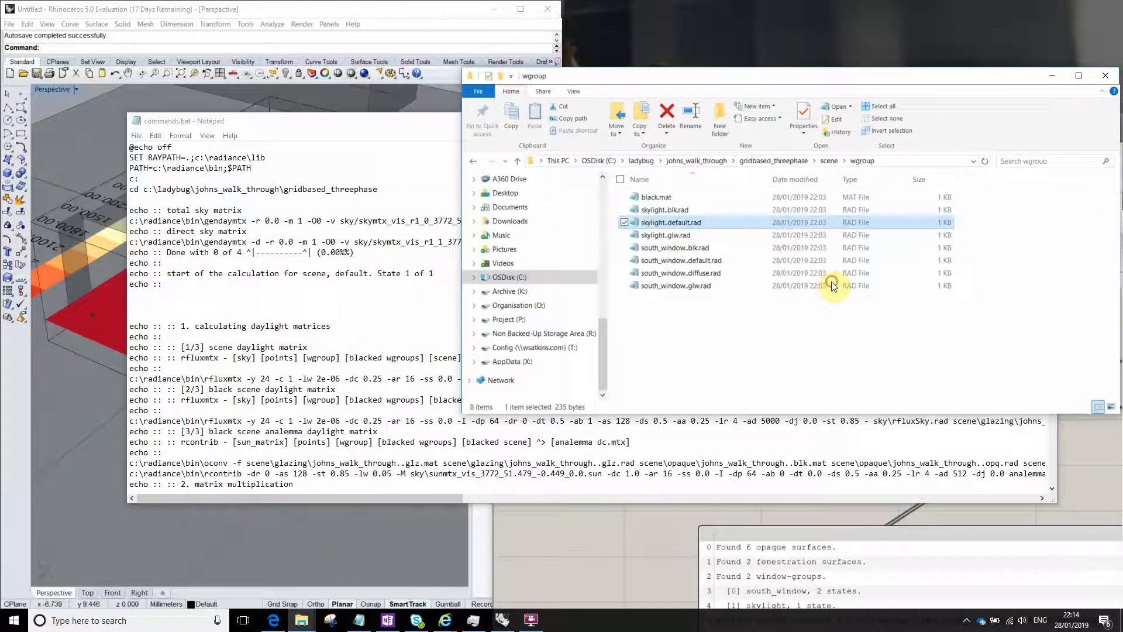
{"action": "double_click", "coordinate": [666, 223]}
{"action": "double_click", "coordinate": [206, 259]}
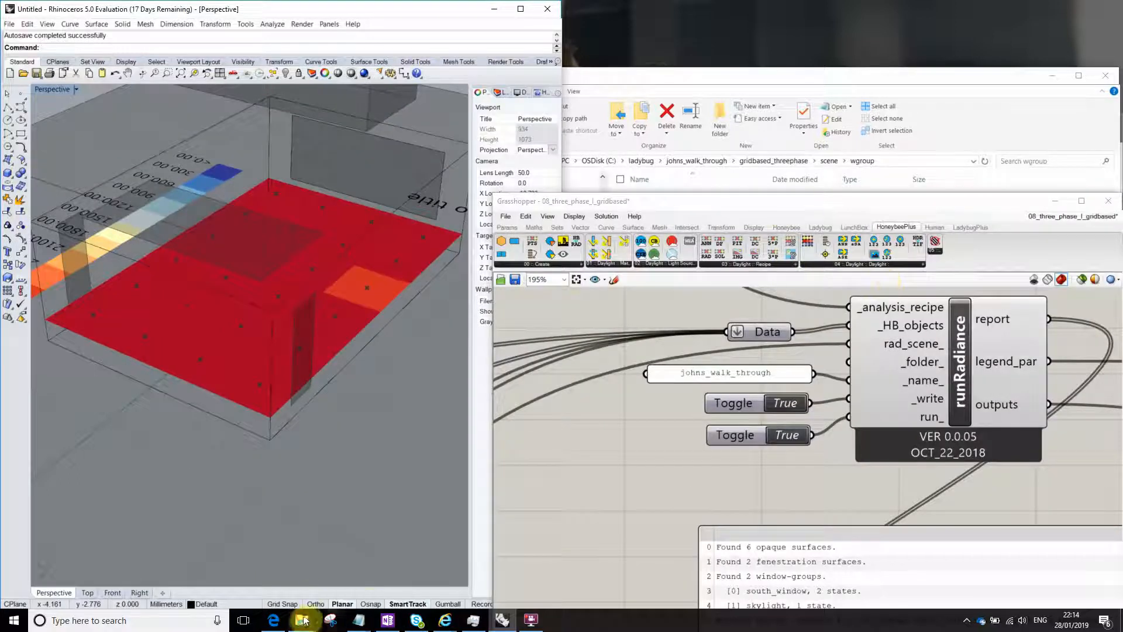
Return to the wgroup folder, reopen skylight..glw.rad to examine its glow material, and move its window clear of the file list
{"action": "mouse_move", "coordinate": [301, 618]}
{"action": "left_click", "coordinate": [349, 567]}
{"action": "double_click", "coordinate": [673, 235]}
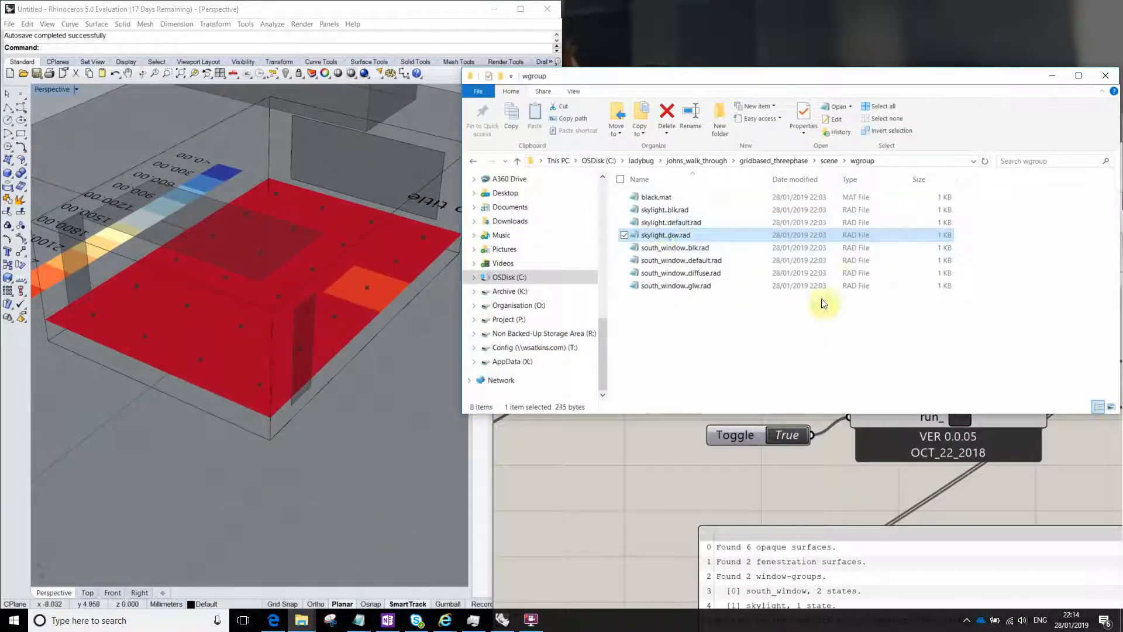
{"action": "left_click_drag", "start_coordinate": [275, 270], "coordinate": [223, 270]}
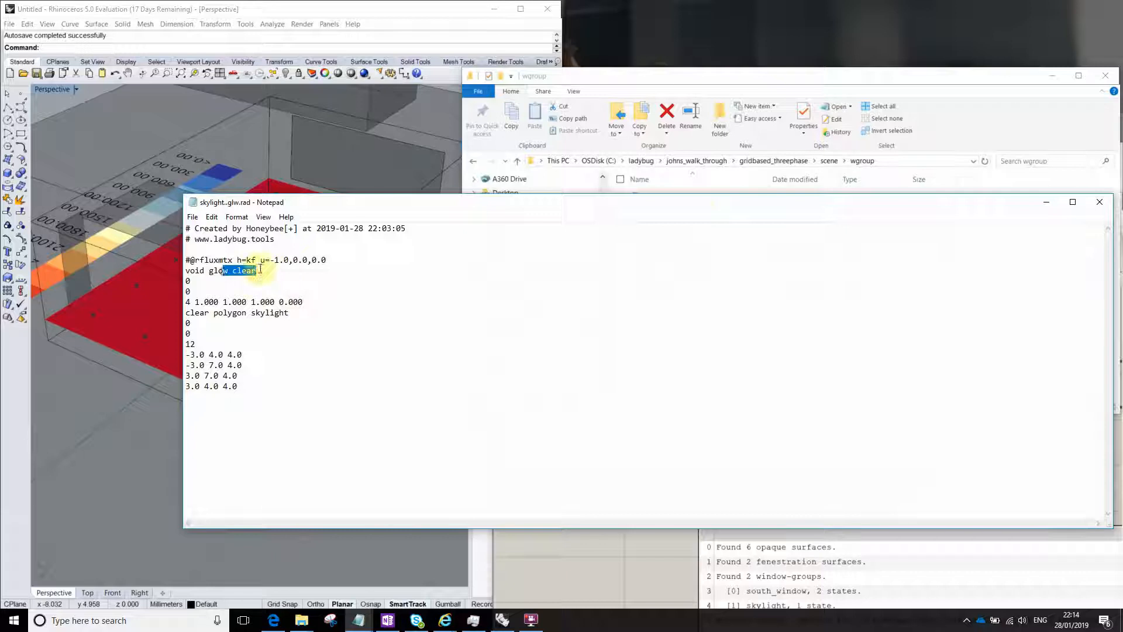
{"action": "left_click_drag", "start_coordinate": [704, 204], "coordinate": [675, 376]}
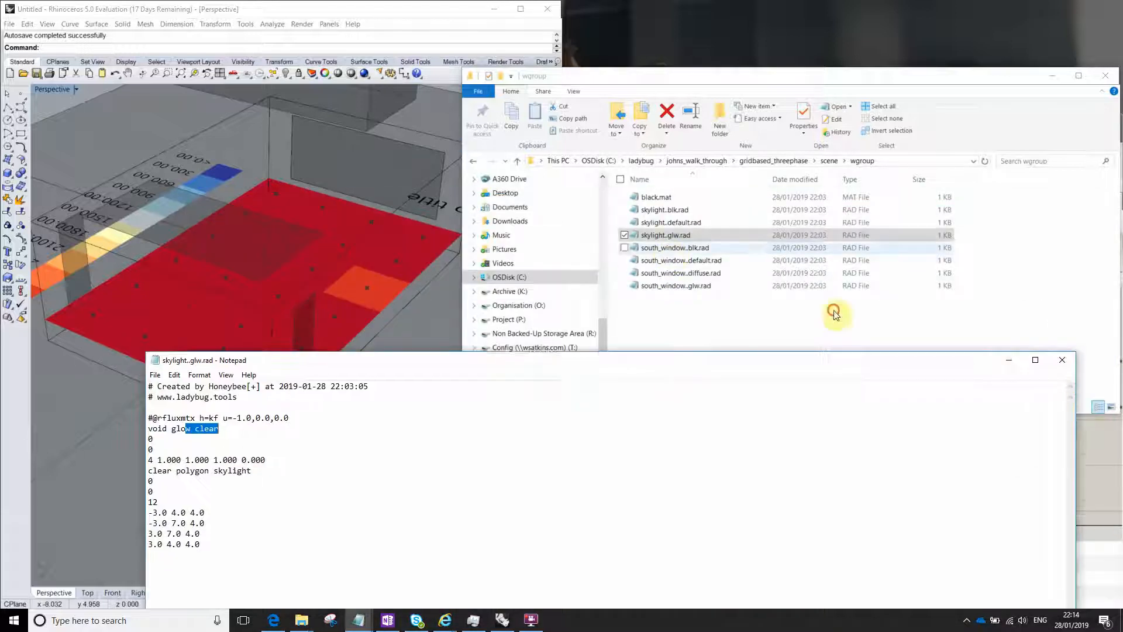
Open south_window..default.rad from the wgroup folder to view the south window's default state
{"action": "left_click", "coordinate": [676, 247]}
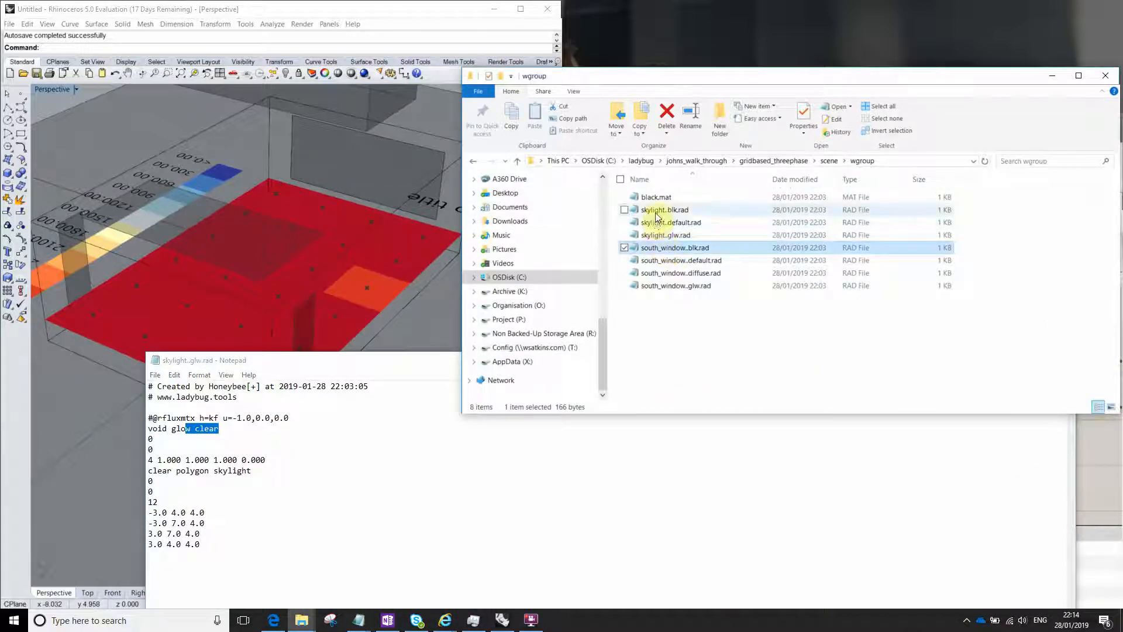
{"action": "left_click", "coordinate": [702, 344]}
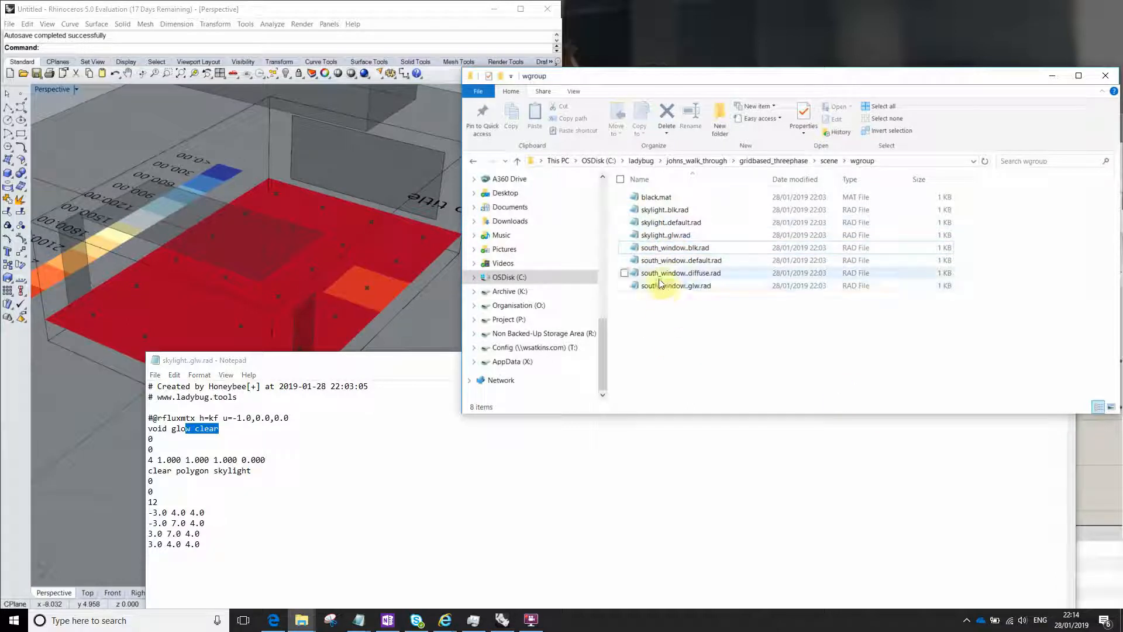
{"action": "double_click", "coordinate": [665, 262]}
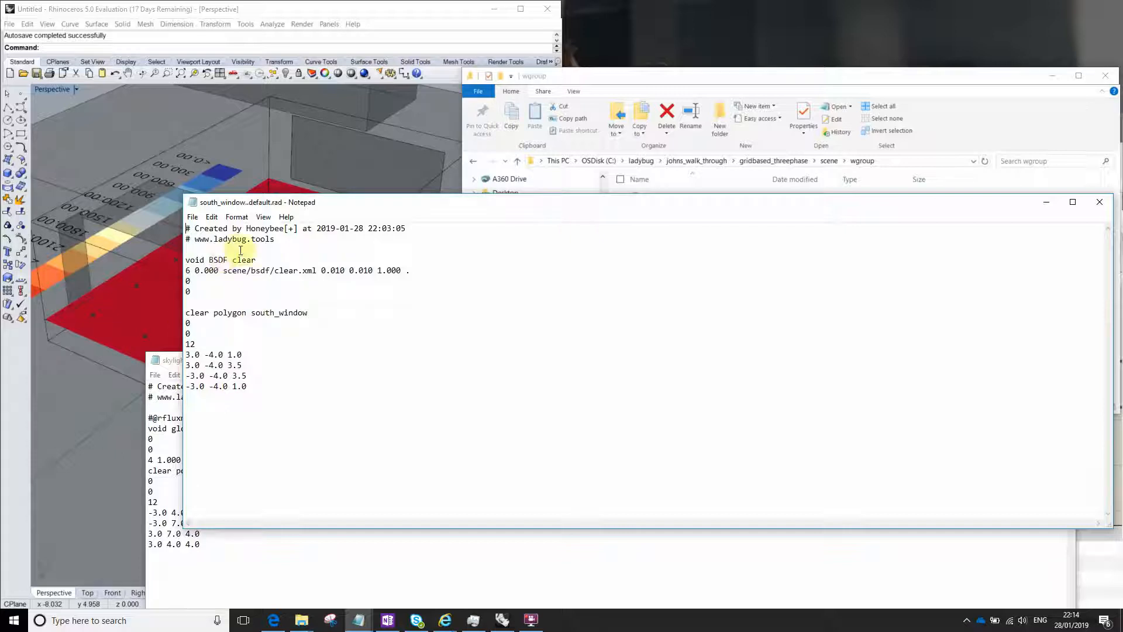
Highlight the scene/bsdf/clear.xml reference in south_window..default.rad and open south_window..diffuse.rad alongside it
{"action": "left_click_drag", "start_coordinate": [185, 259], "coordinate": [222, 272]}
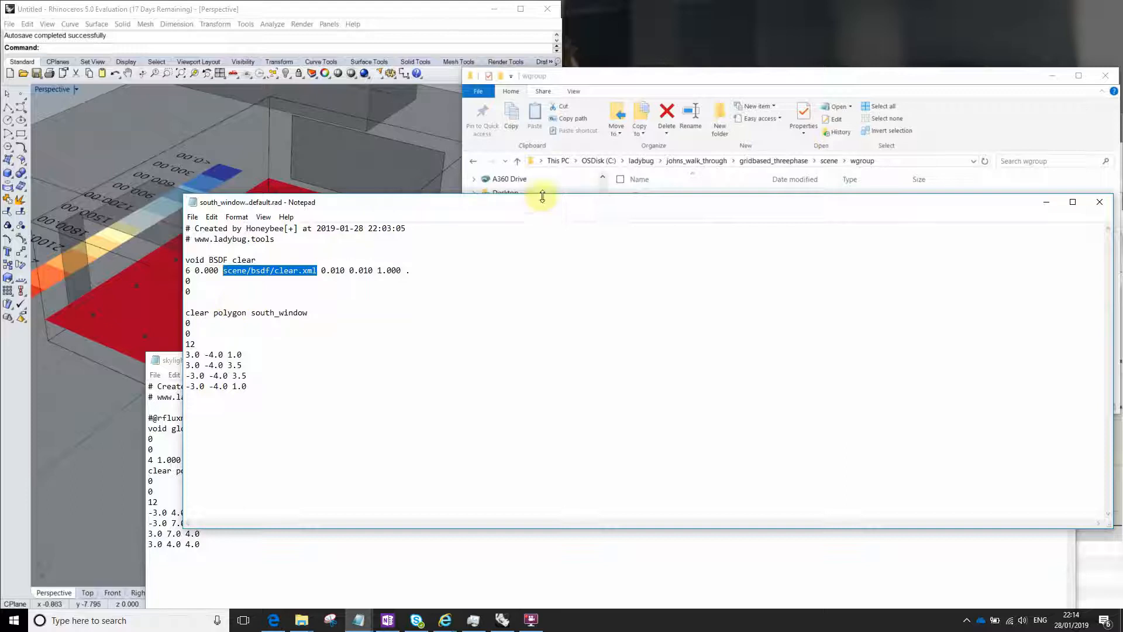
{"action": "left_click_drag", "start_coordinate": [534, 202], "coordinate": [415, 360]}
{"action": "left_click", "coordinate": [680, 273]}
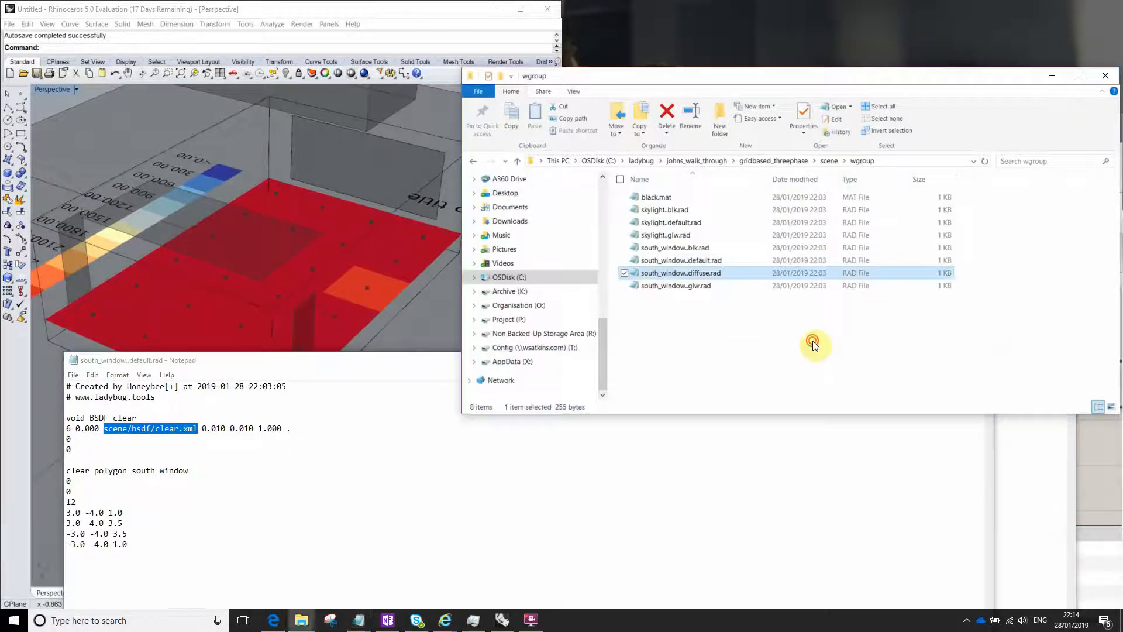
{"action": "key", "text": "Return"}
{"action": "left_click_drag", "start_coordinate": [393, 200], "coordinate": [474, 308]}
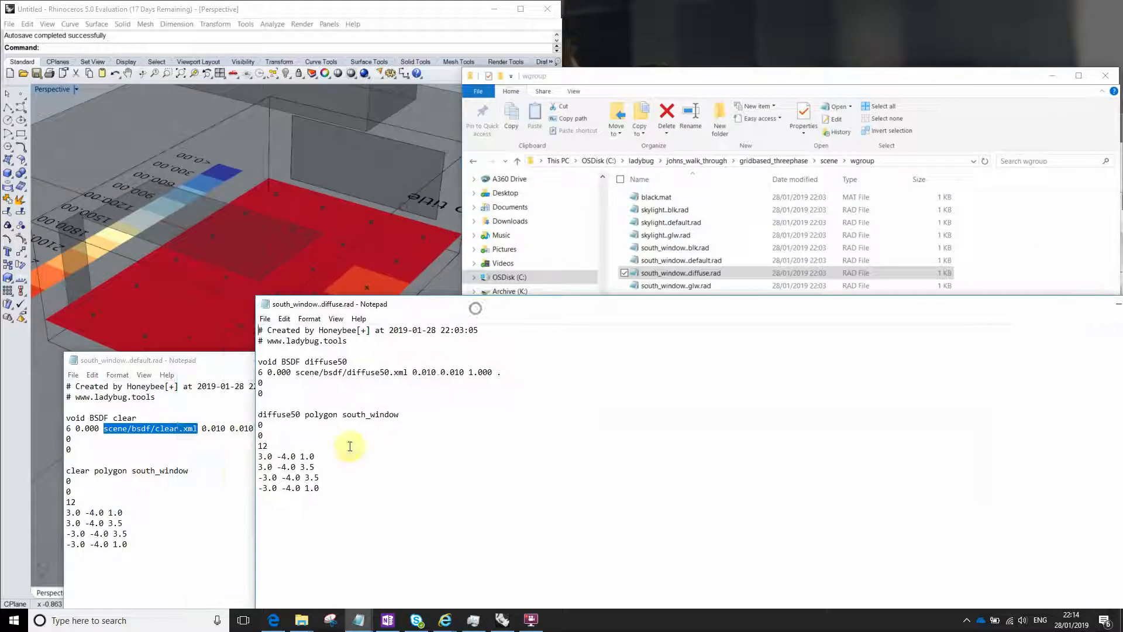
Compare the polygon coordinates and BSDF references of the south window's default and diffuse files, highlighting scene/bsdf/diffuse50.xml
{"action": "left_click_drag", "start_coordinate": [76, 513], "coordinate": [130, 544]}
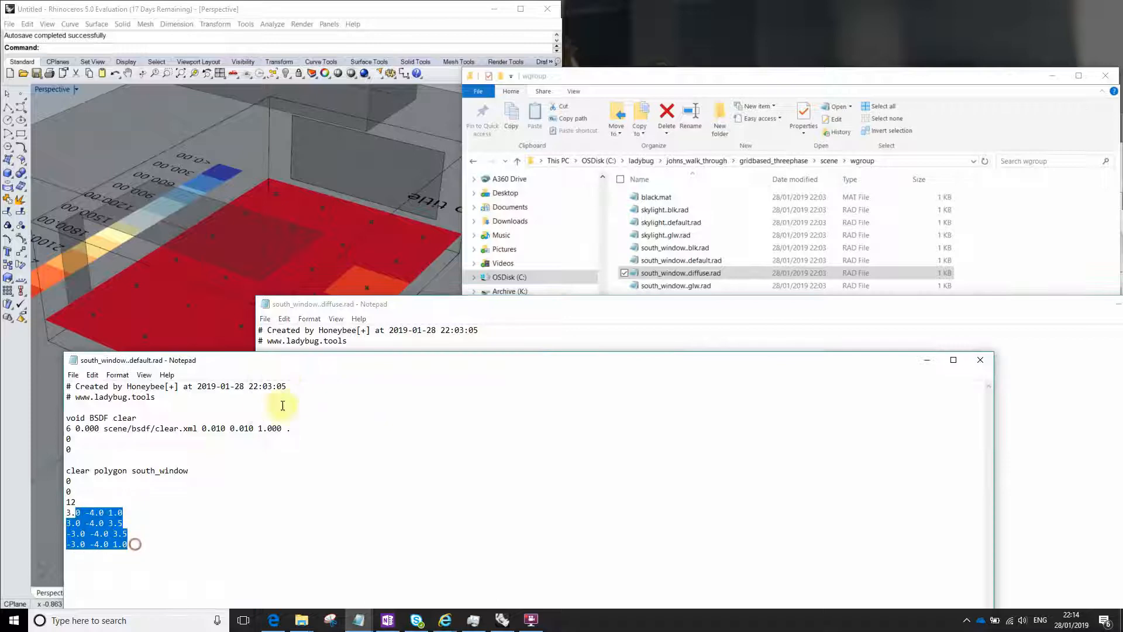
{"action": "left_click_drag", "start_coordinate": [377, 309], "coordinate": [322, 344]}
{"action": "left_click_drag", "start_coordinate": [343, 404], "coordinate": [113, 435]}
{"action": "left_click", "coordinate": [138, 437]}
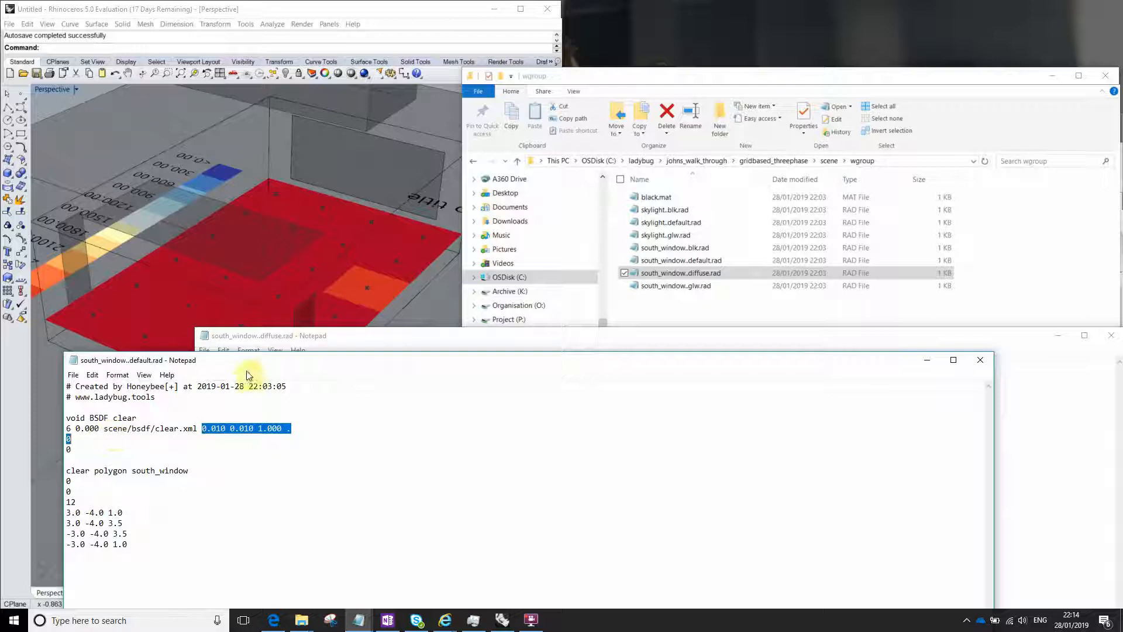
{"action": "left_click", "coordinate": [308, 335]}
Go up to the gridbased_threephase folder and open commands.bat in Notepad as text
{"action": "left_click", "coordinate": [802, 319]}
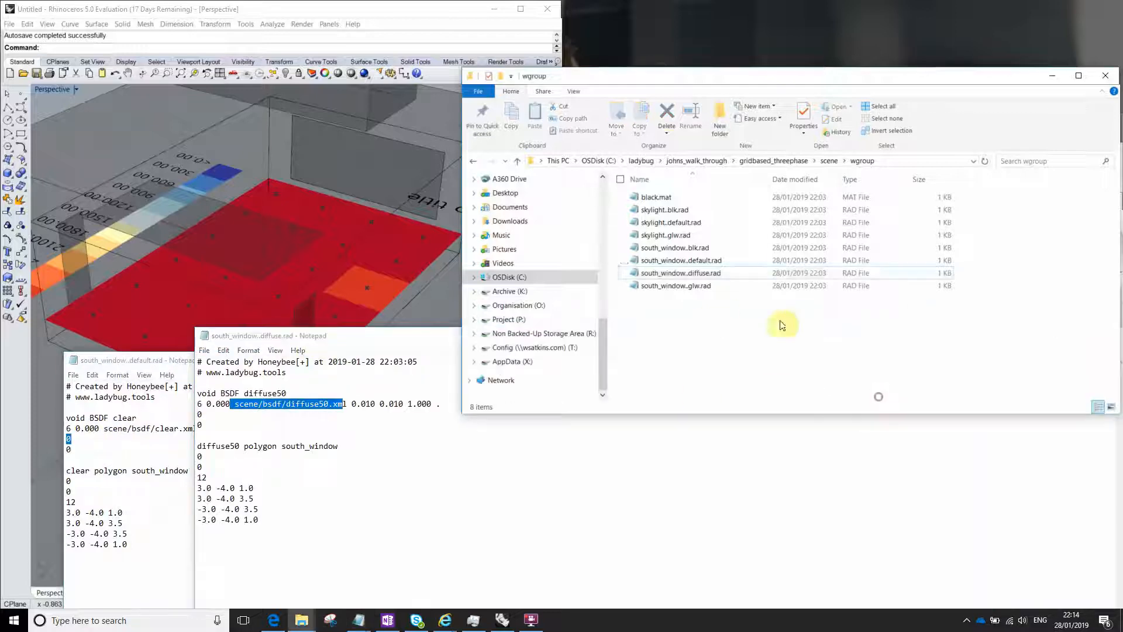
{"action": "left_click", "coordinate": [773, 160]}
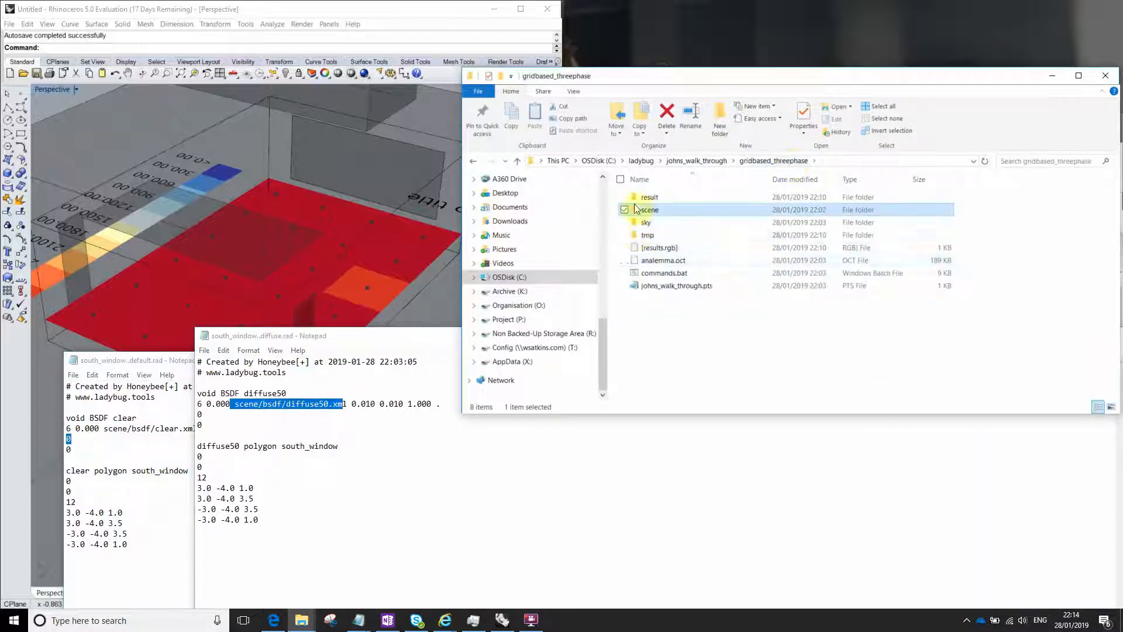
{"action": "left_click", "coordinate": [653, 333]}
{"action": "left_click", "coordinate": [647, 276]}
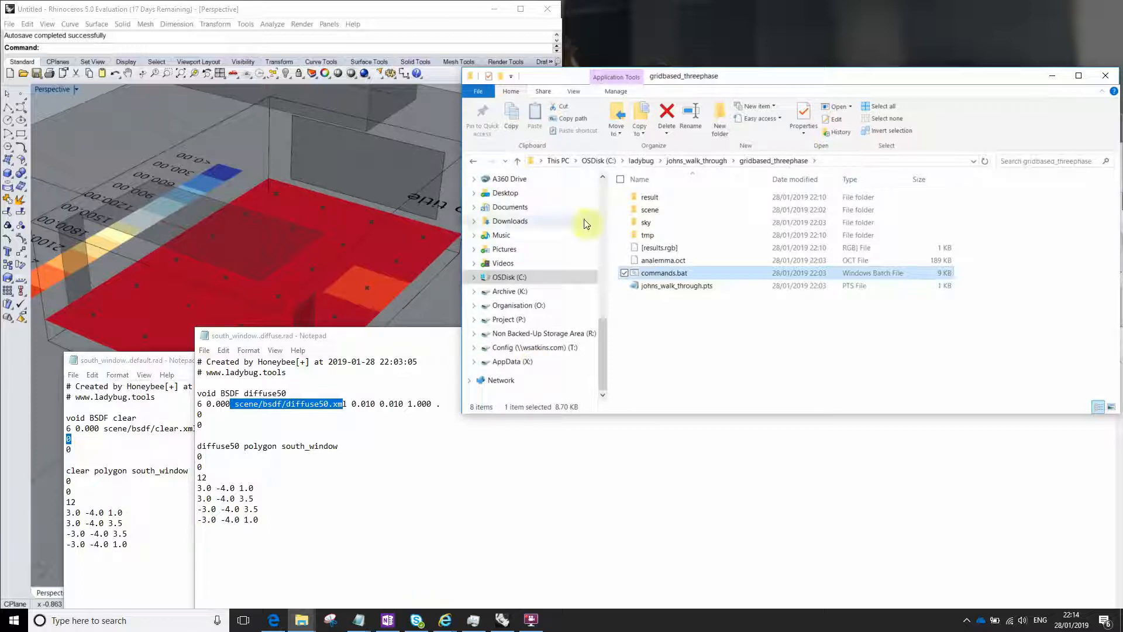
{"action": "left_click_drag", "start_coordinate": [664, 273], "coordinate": [319, 464]}
{"action": "left_click_drag", "start_coordinate": [339, 342], "coordinate": [224, 110]}
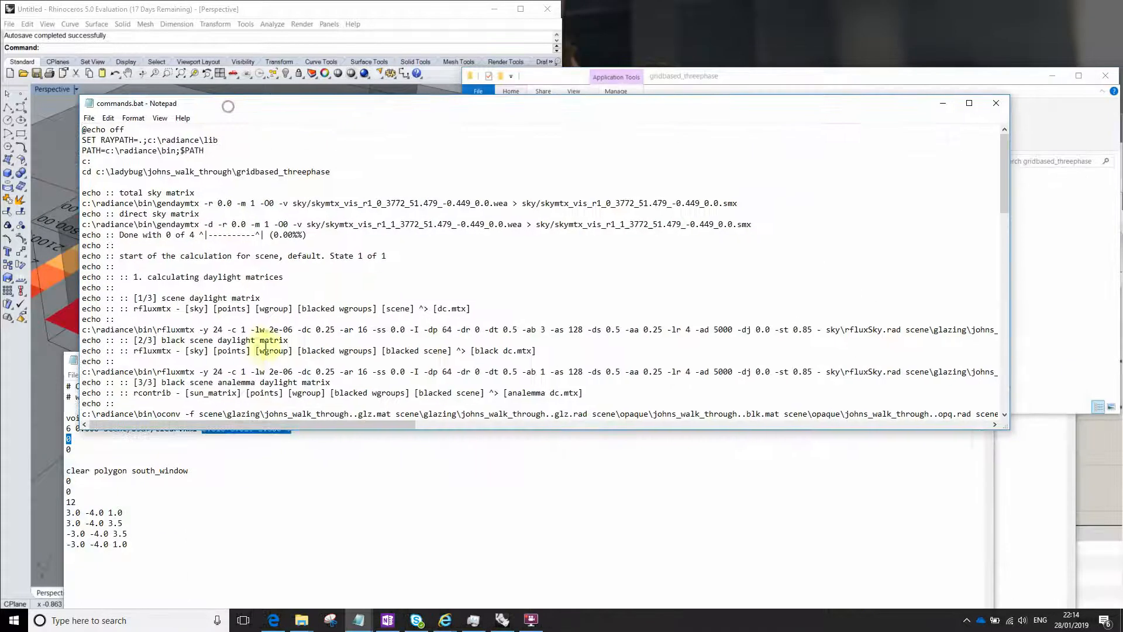
Switch to the already open, spaced-out copy of commands.bat and skim through its calculation sections
{"action": "left_click", "coordinate": [355, 624]}
{"action": "left_click", "coordinate": [353, 625]}
{"action": "left_click", "coordinate": [353, 624]}
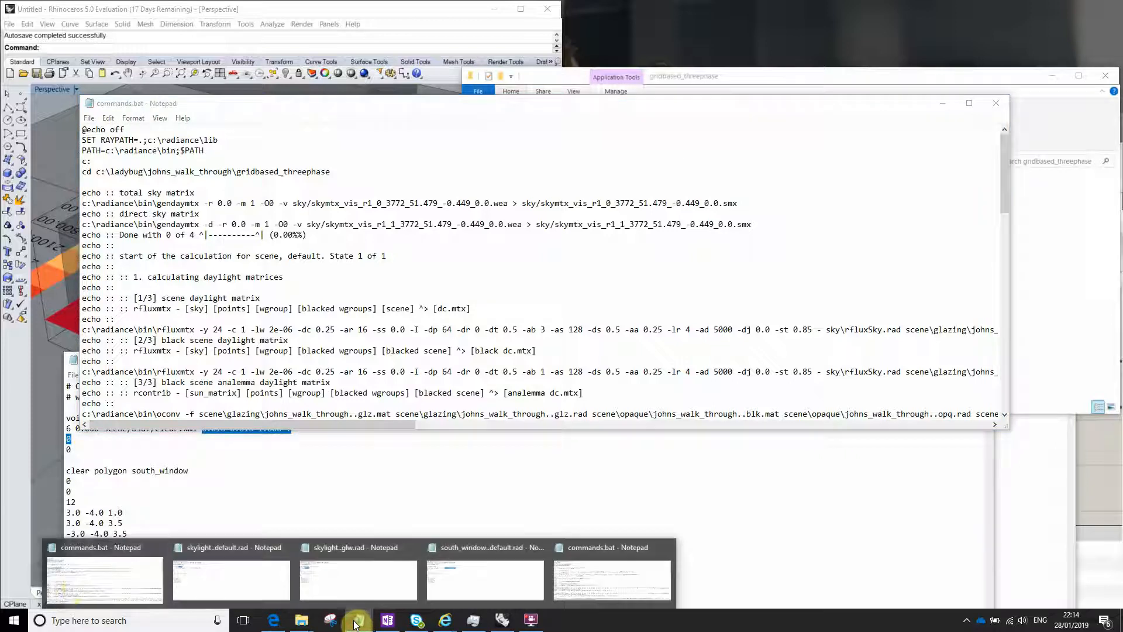
{"action": "left_click", "coordinate": [75, 589]}
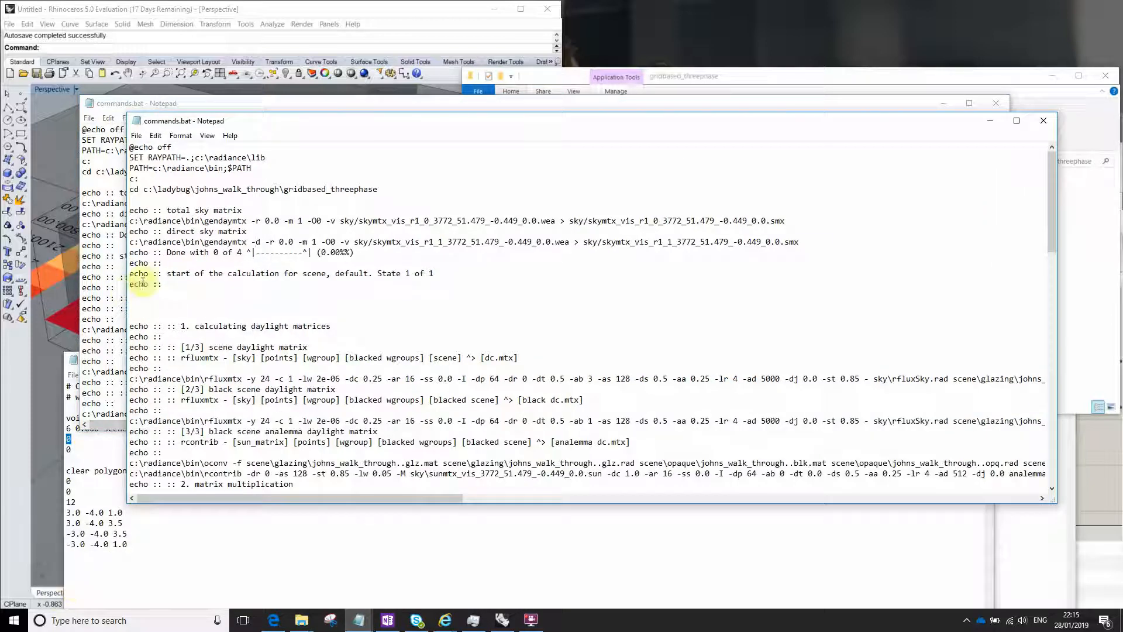
{"action": "scroll", "coordinate": [252, 279], "scroll_direction": "down", "scroll_amount": 2}
{"action": "scroll", "coordinate": [253, 280], "scroll_direction": "down", "scroll_amount": 8}
{"action": "scroll", "coordinate": [254, 257], "scroll_direction": "up", "scroll_amount": 10}
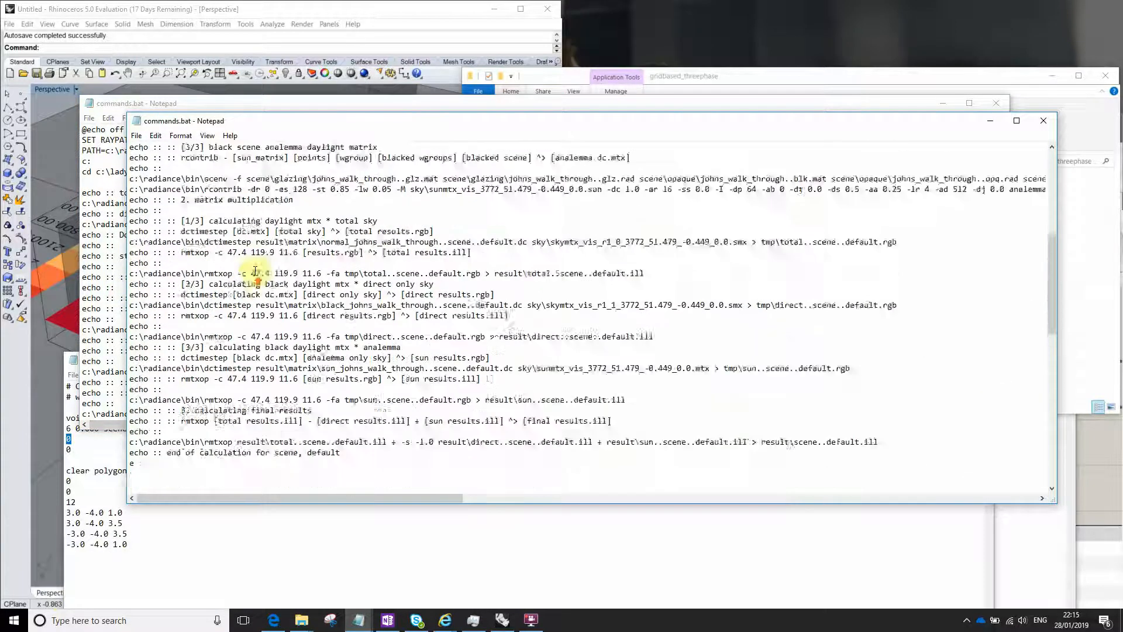
Highlight the opening block of commands.bat, from the total sky matrix to the start of the scene calculation
{"action": "left_click", "coordinate": [202, 286]}
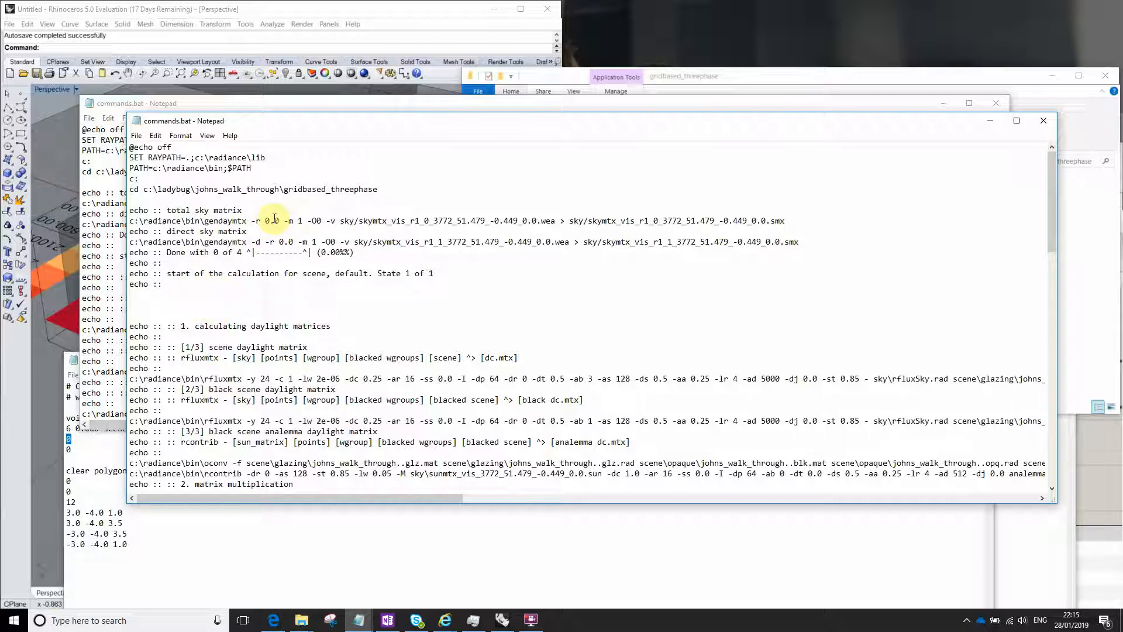
{"action": "scroll", "coordinate": [257, 224], "scroll_direction": "down", "scroll_amount": 6}
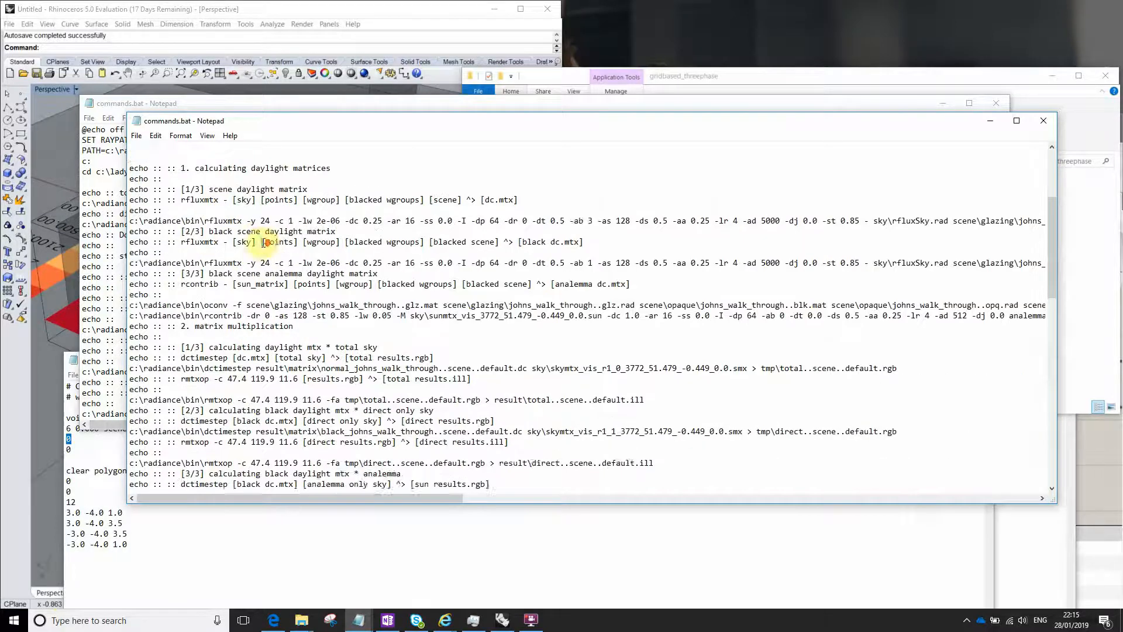
{"action": "scroll", "coordinate": [257, 224], "scroll_direction": "up", "scroll_amount": 6}
{"action": "left_click", "coordinate": [219, 285]}
{"action": "left_click_drag", "start_coordinate": [255, 295], "coordinate": [120, 204]}
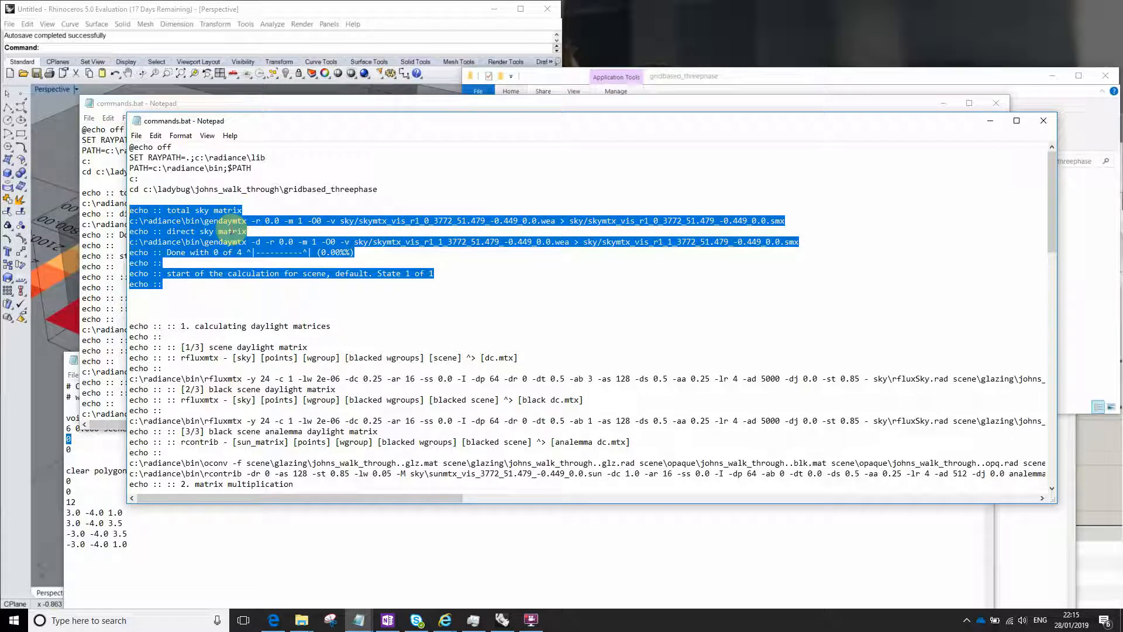
Highlight the whole default scene calculation, from calculating daylight matrices to the end of calculation line
{"action": "left_click", "coordinate": [295, 324]}
{"action": "scroll", "coordinate": [240, 272], "scroll_direction": "down", "scroll_amount": 5}
{"action": "left_click_drag", "start_coordinate": [176, 168], "coordinate": [389, 398]}
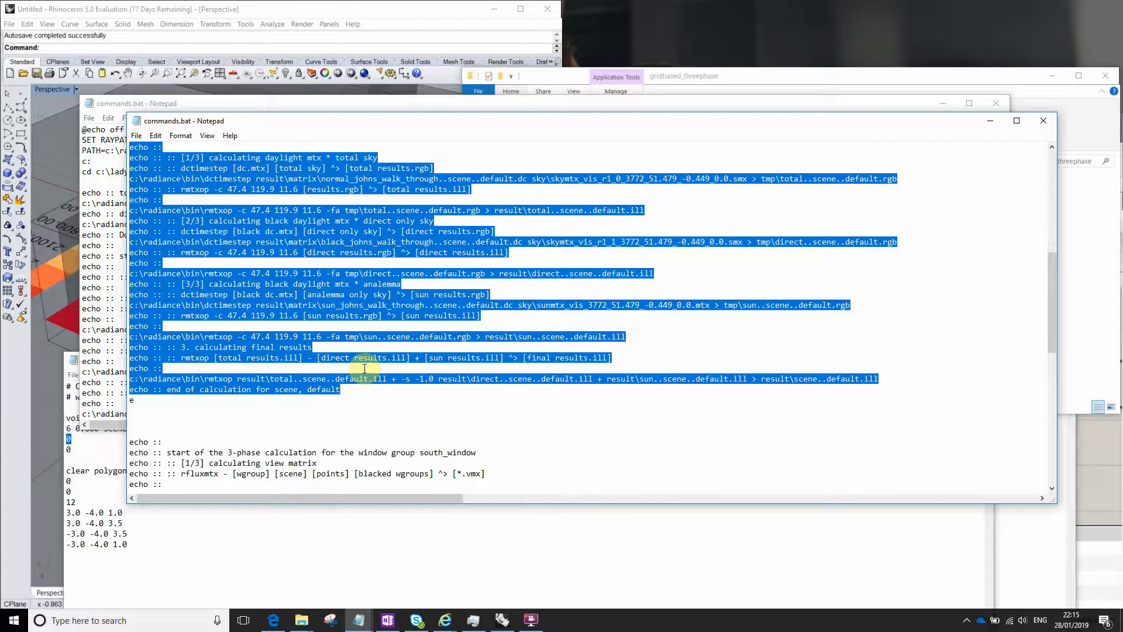
Examine the three-phase calculation for the south_window group and highlight its view and daylight matrix commands
{"action": "left_click", "coordinate": [303, 443]}
{"action": "scroll", "coordinate": [285, 347], "scroll_direction": "down", "scroll_amount": 6}
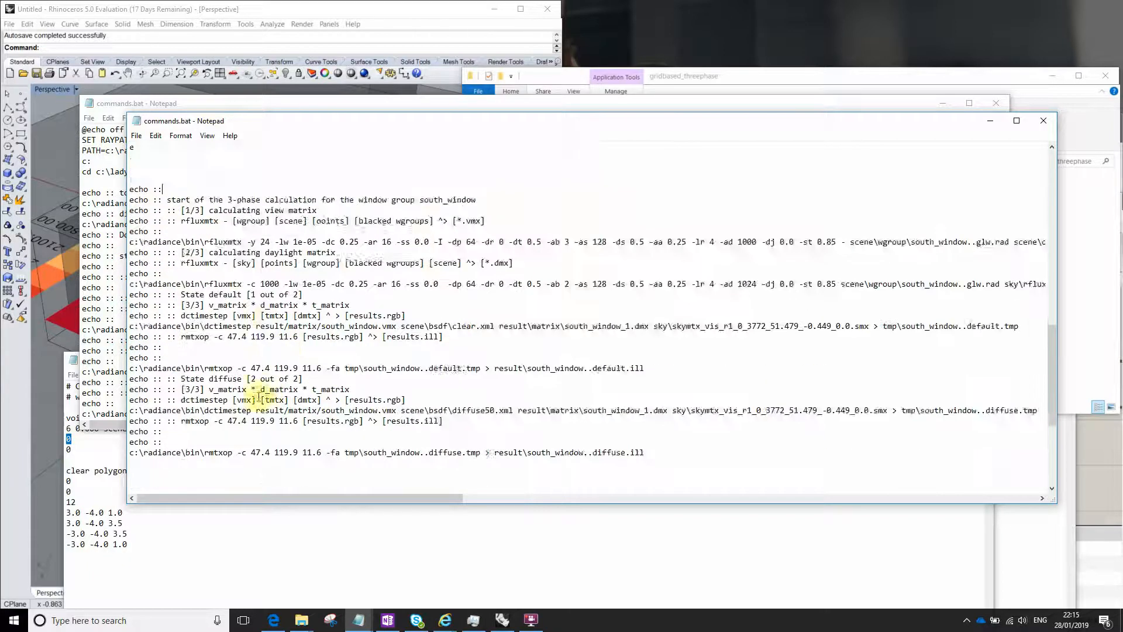
{"action": "scroll", "coordinate": [221, 250], "scroll_direction": "up", "scroll_amount": 1}
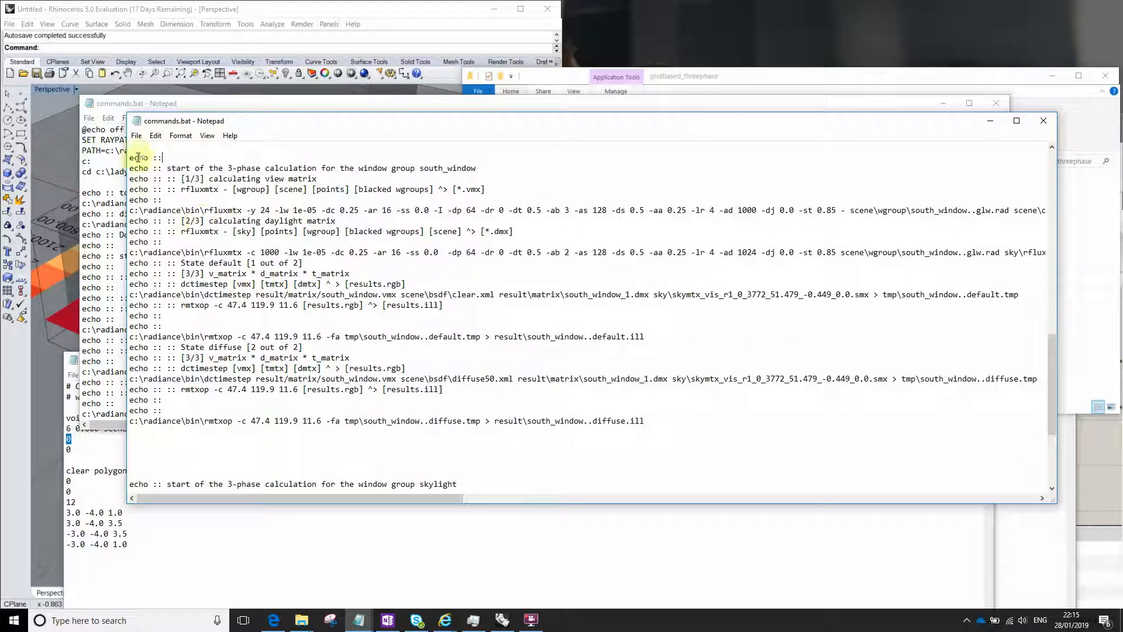
{"action": "left_click_drag", "start_coordinate": [138, 157], "coordinate": [200, 188]}
{"action": "left_click", "coordinate": [209, 171]}
{"action": "left_click_drag", "start_coordinate": [479, 168], "coordinate": [396, 170]}
{"action": "left_click_drag", "start_coordinate": [166, 169], "coordinate": [134, 157]}
Return to the scene daylight matrix commands, and switch to Rhino to orbit around the room's analysis grid
{"action": "scroll", "coordinate": [261, 210], "scroll_direction": "up", "scroll_amount": 7}
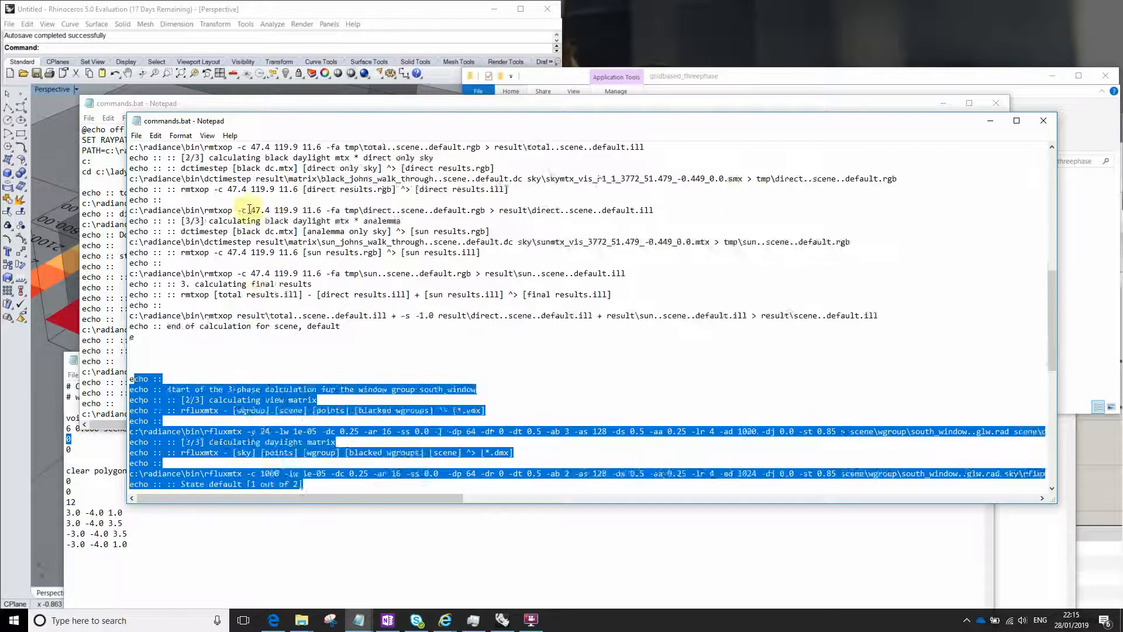
{"action": "scroll", "coordinate": [250, 209], "scroll_direction": "up", "scroll_amount": 5}
{"action": "scroll", "coordinate": [253, 321], "scroll_direction": "up", "scroll_amount": 6}
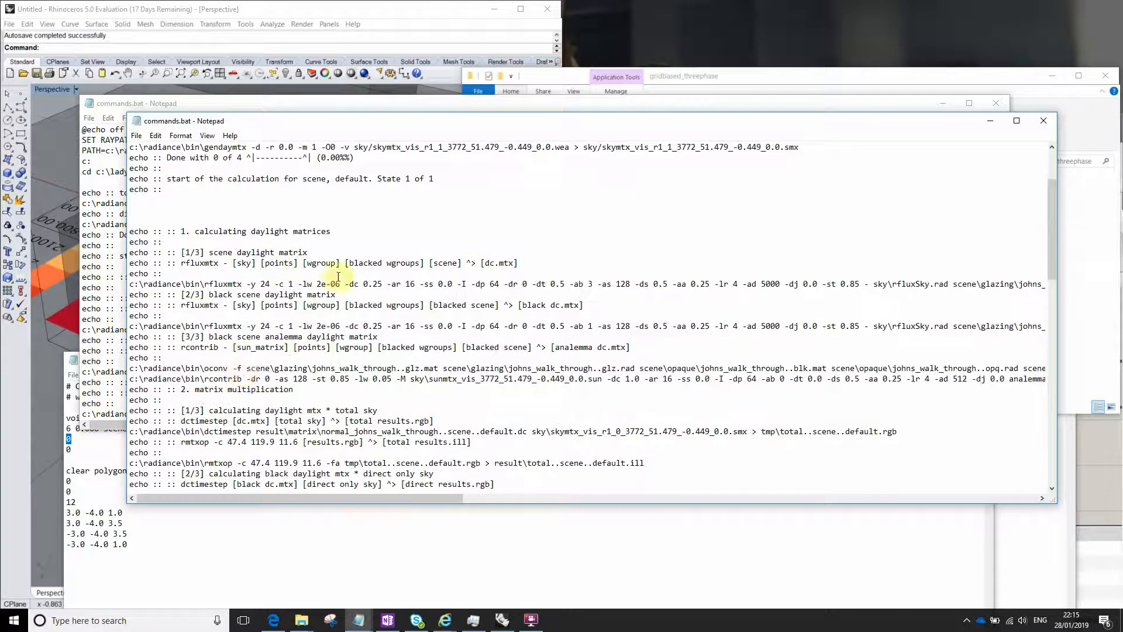
{"action": "scroll", "coordinate": [278, 345], "scroll_direction": "down", "scroll_amount": 3}
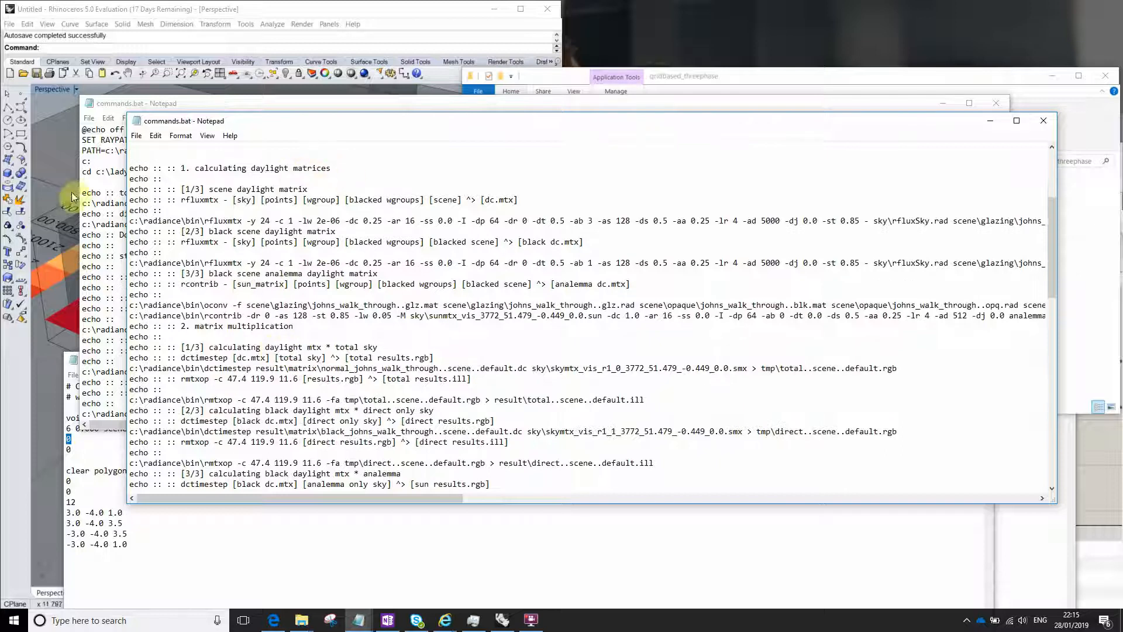
{"action": "left_click_drag", "start_coordinate": [219, 124], "coordinate": [310, 160]}
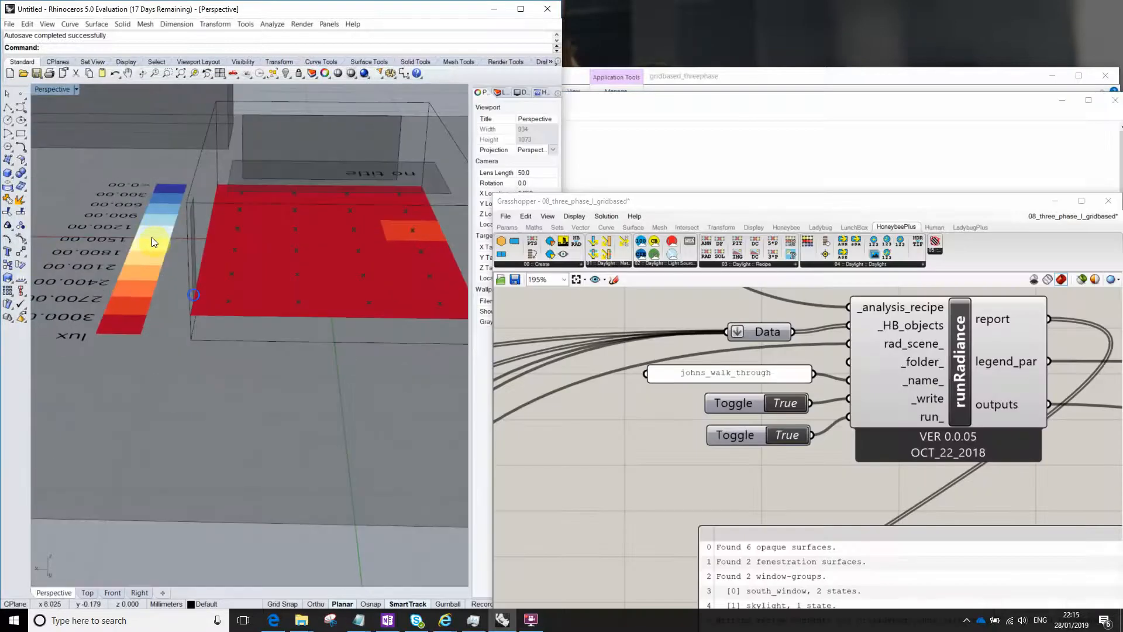
{"action": "right_click_drag", "start_coordinate": [152, 238], "coordinate": [111, 235]}
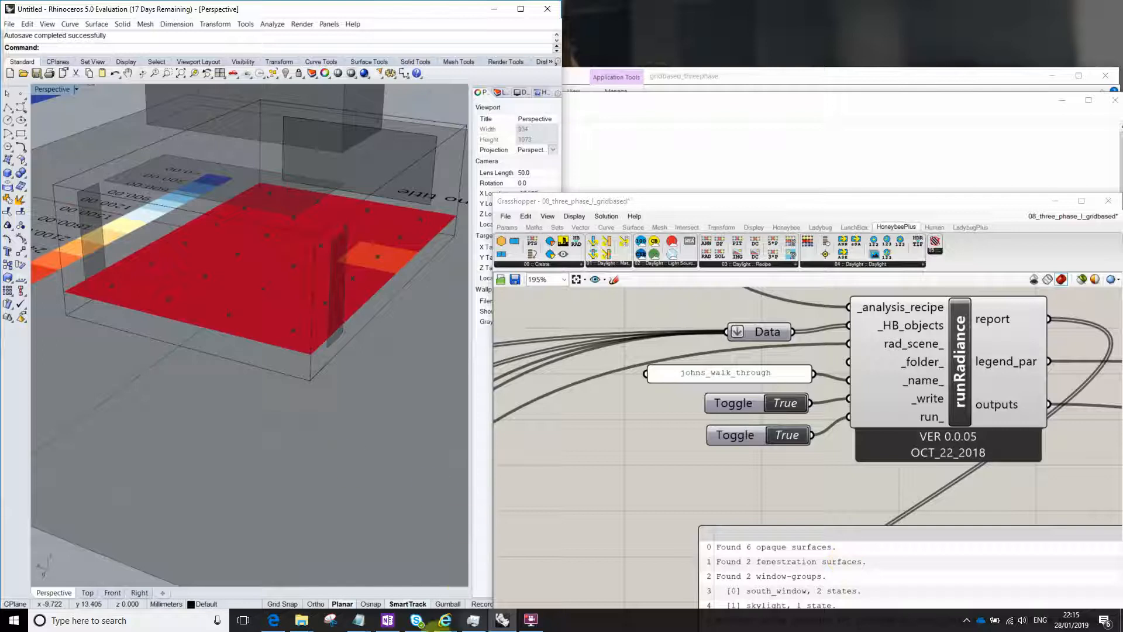
Bring back the spaced-out commands.bat and highlight the south_window three-phase block through its diffuse state commands
{"action": "mouse_move", "coordinate": [358, 620]}
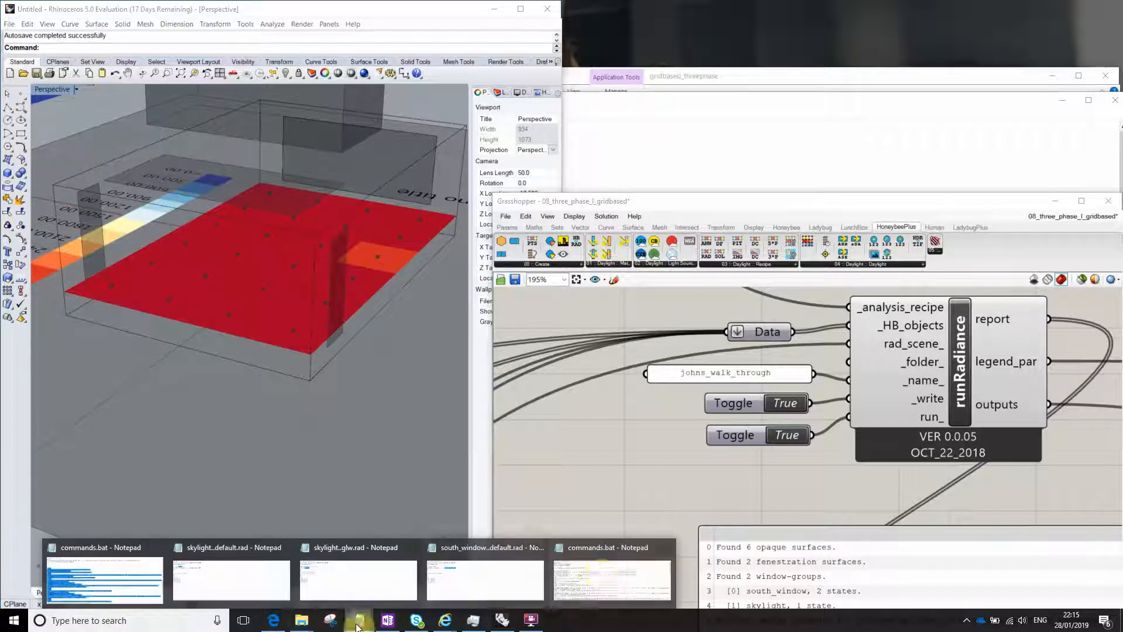
{"action": "left_click", "coordinate": [90, 585]}
{"action": "left_click", "coordinate": [404, 298]}
{"action": "scroll", "coordinate": [337, 275], "scroll_direction": "down", "scroll_amount": 2}
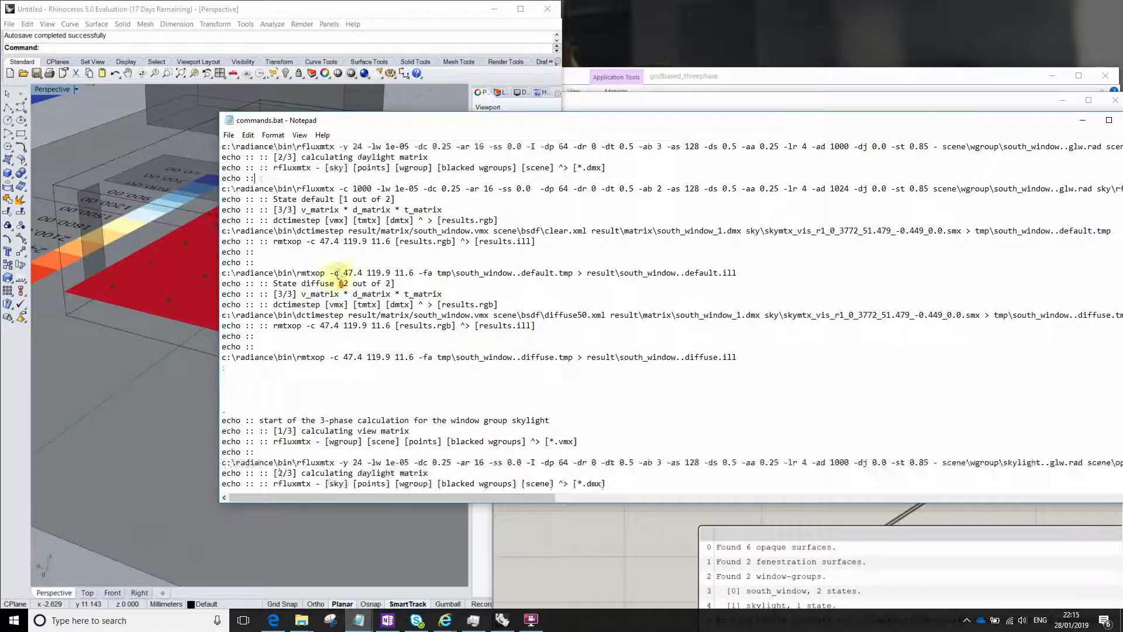
{"action": "scroll", "coordinate": [316, 227], "scroll_direction": "up", "scroll_amount": 3}
{"action": "left_click_drag", "start_coordinate": [283, 200], "coordinate": [769, 452]}
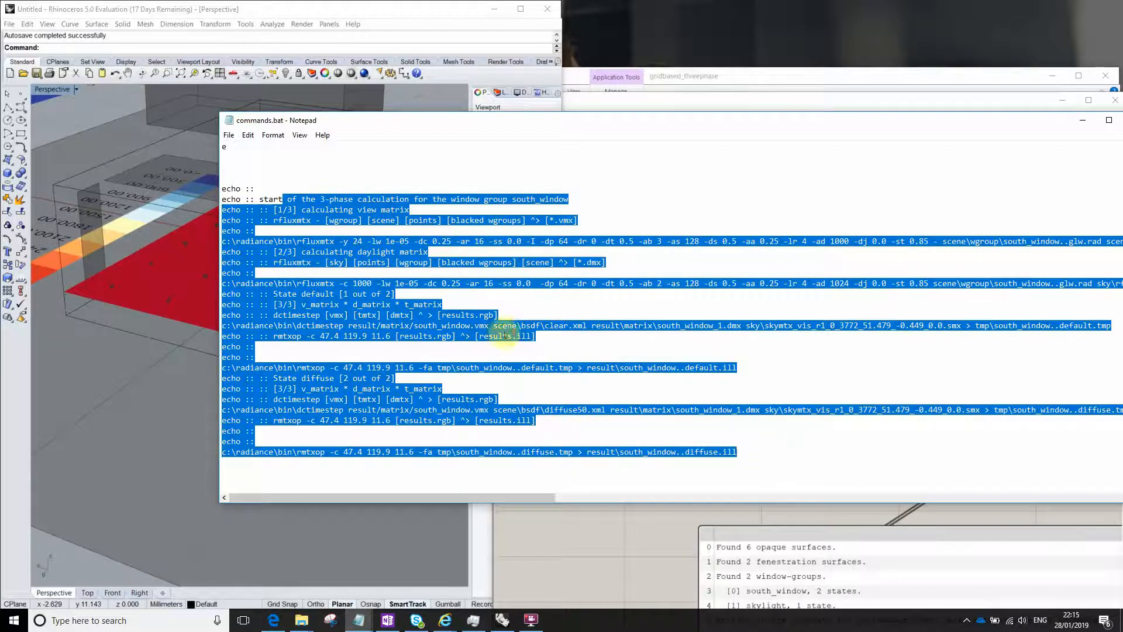
Highlight the default scene commands from the daylight matrices through the matrix multiplication section
{"action": "scroll", "coordinate": [504, 336], "scroll_direction": "up", "scroll_amount": 15}
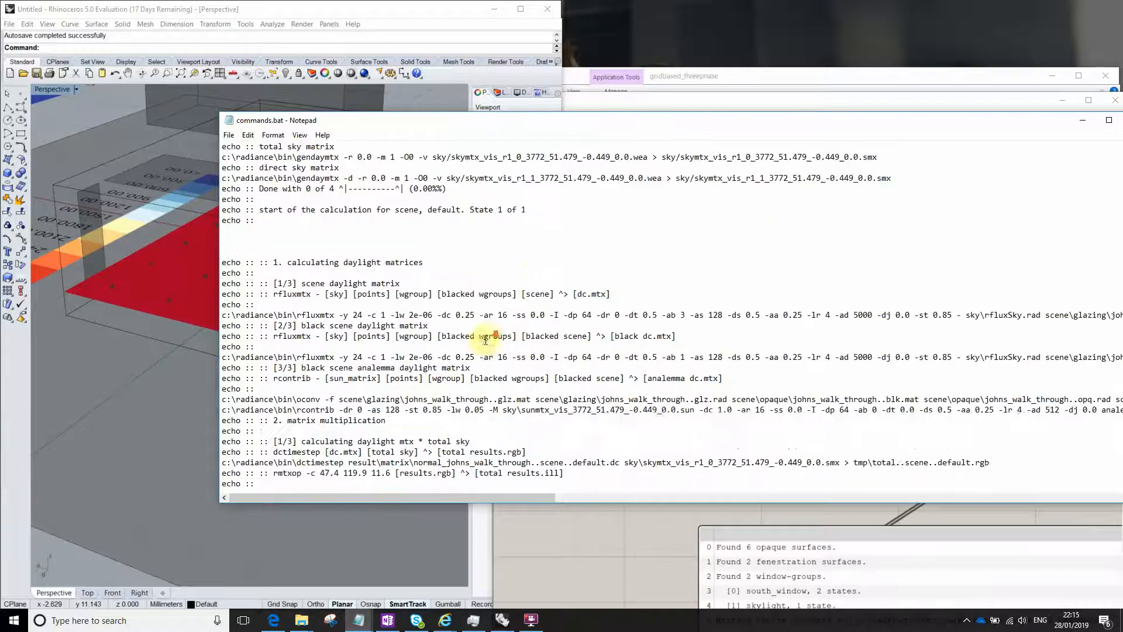
{"action": "scroll", "coordinate": [468, 327], "scroll_direction": "down", "scroll_amount": 3}
{"action": "scroll", "coordinate": [261, 146], "scroll_direction": "up", "scroll_amount": 1}
{"action": "left_click_drag", "start_coordinate": [264, 199], "coordinate": [427, 346]}
{"action": "scroll", "coordinate": [345, 266], "scroll_direction": "down", "scroll_amount": 6}
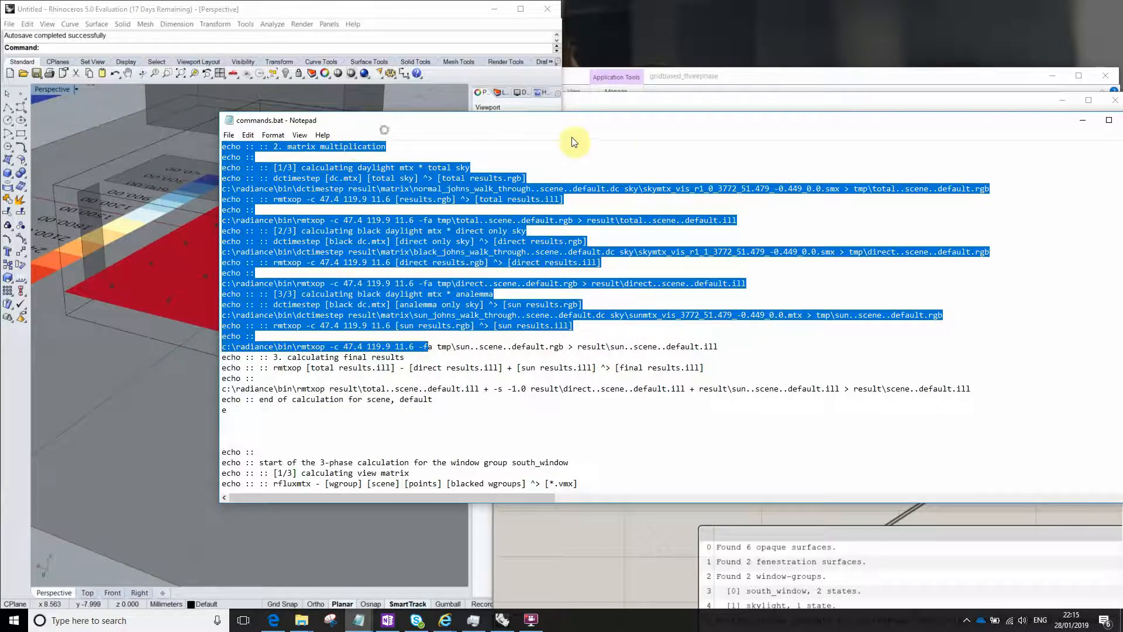
Highlight the south_window group name in the three-phase section and move commands.bat aside to compare with the Rhino model
{"action": "left_click_drag", "start_coordinate": [518, 119], "coordinate": [666, 153]}
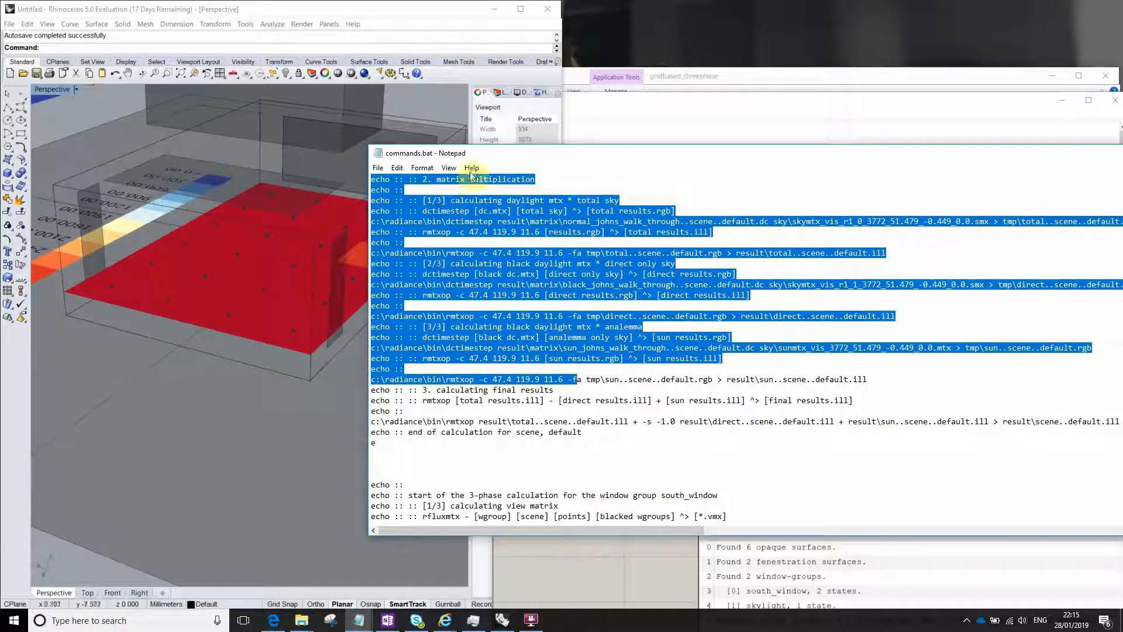
{"action": "left_click_drag", "start_coordinate": [464, 153], "coordinate": [263, 132]}
{"action": "scroll", "coordinate": [594, 304], "scroll_direction": "down", "scroll_amount": 4}
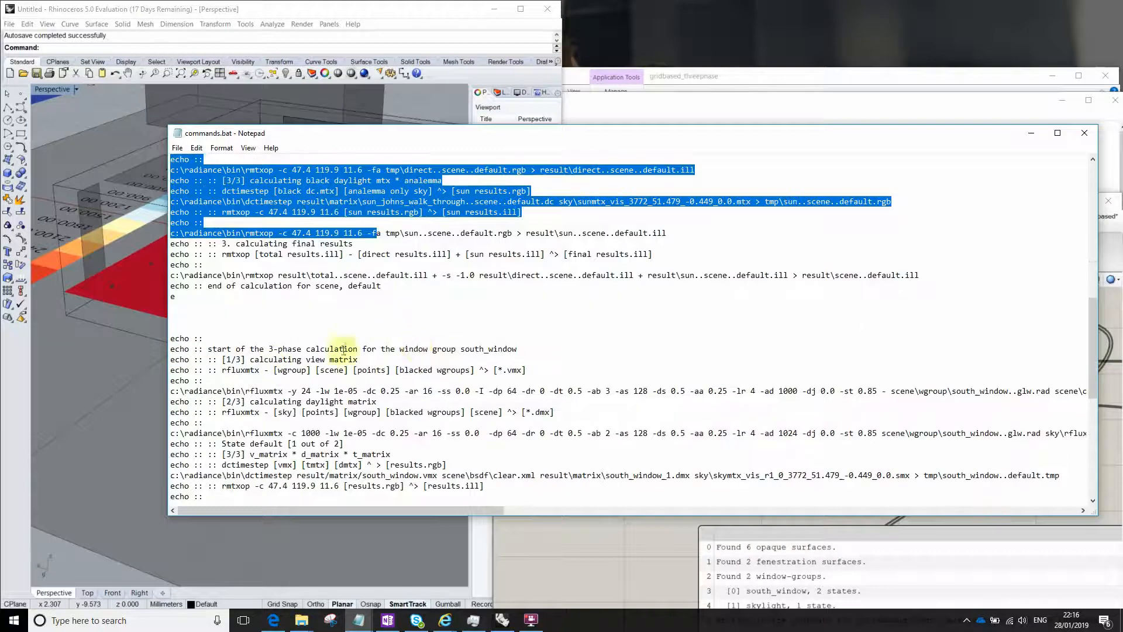
{"action": "left_click_drag", "start_coordinate": [464, 349], "coordinate": [517, 349]}
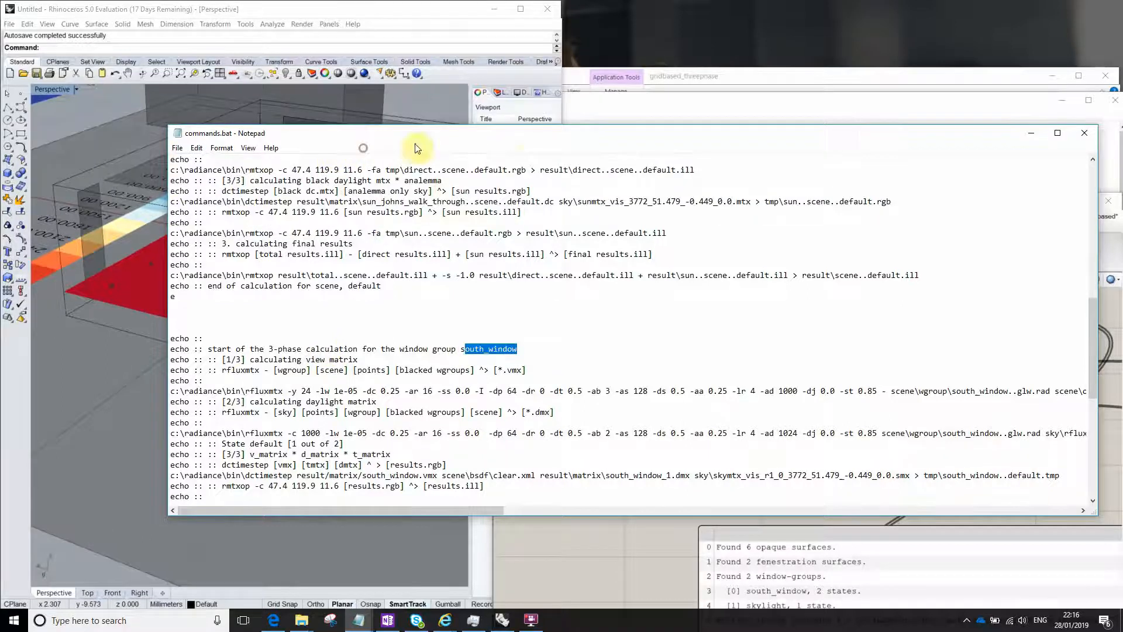
{"action": "left_click_drag", "start_coordinate": [430, 135], "coordinate": [623, 141]}
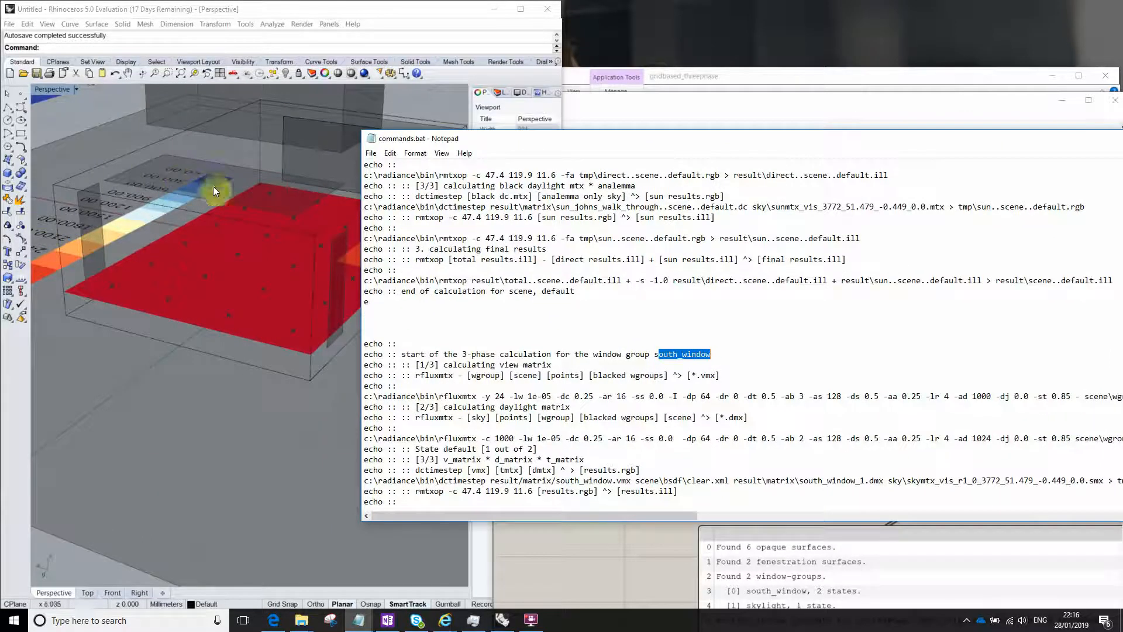
Examine the three-phase section for the skylight window group and return to the start of commands.bat
{"action": "scroll", "coordinate": [642, 375], "scroll_direction": "down", "scroll_amount": 11}
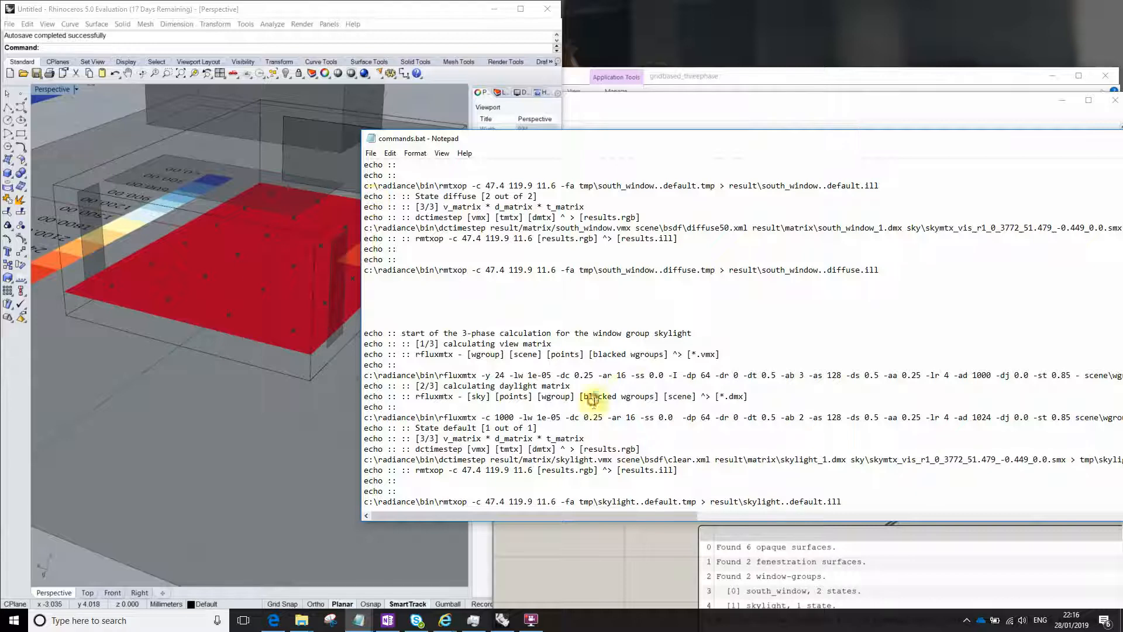
{"action": "left_click_drag", "start_coordinate": [593, 396], "coordinate": [398, 408]}
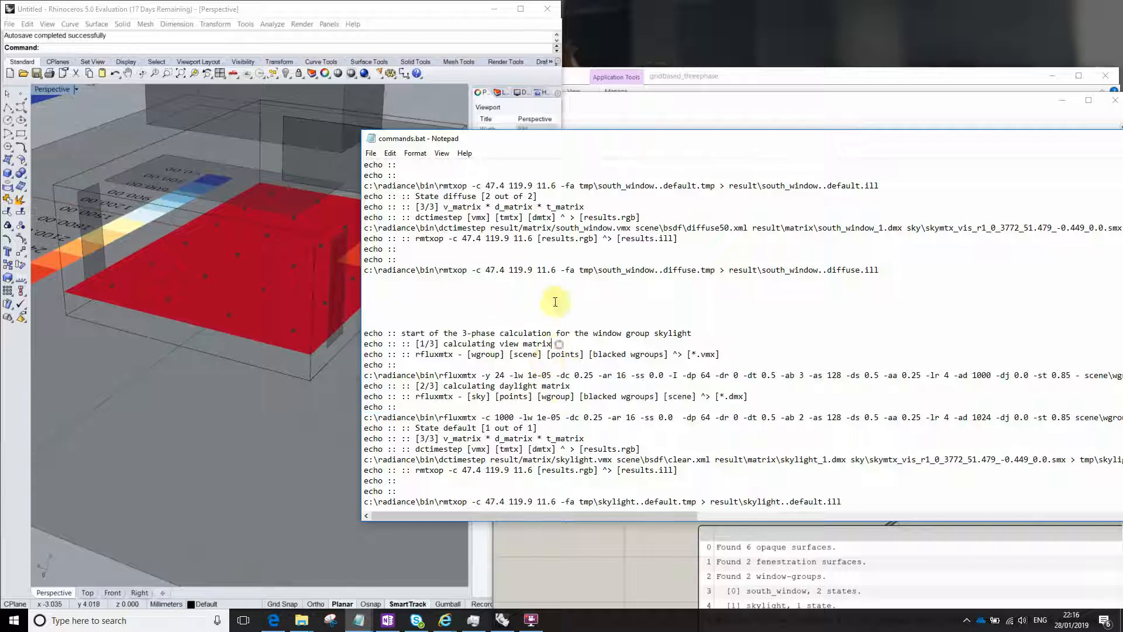
{"action": "scroll", "coordinate": [562, 292], "scroll_direction": "up", "scroll_amount": 10}
{"action": "scroll", "coordinate": [580, 252], "scroll_direction": "up", "scroll_amount": 5}
{"action": "left_click_drag", "start_coordinate": [564, 137], "coordinate": [492, 221]}
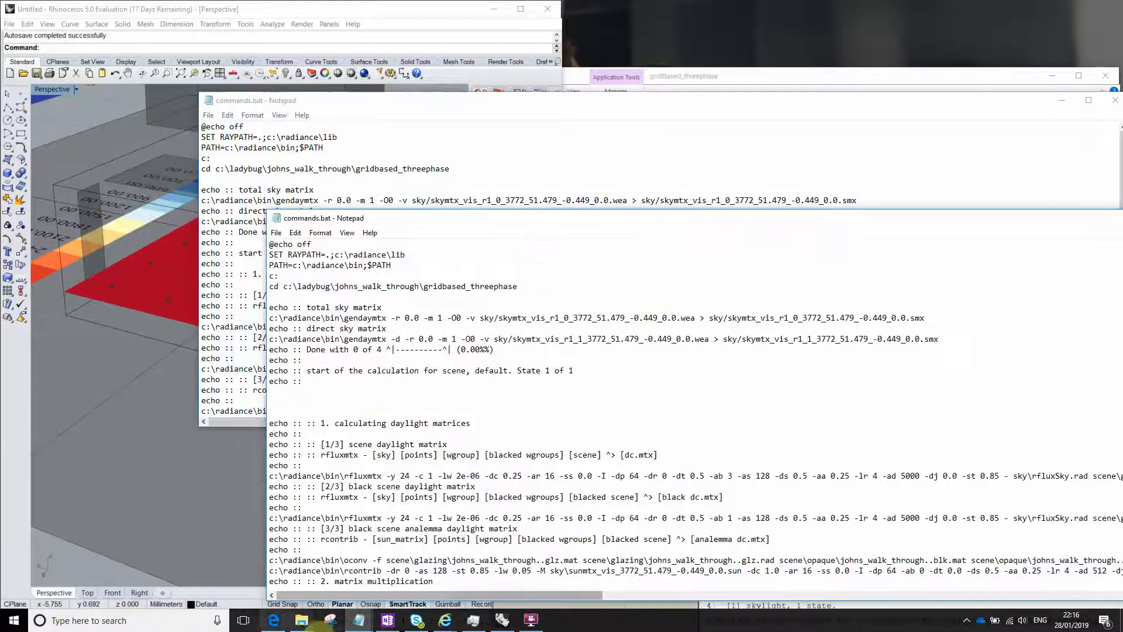
Bring the gridbased_threephase folder window to the front
{"action": "left_click", "coordinate": [477, 626]}
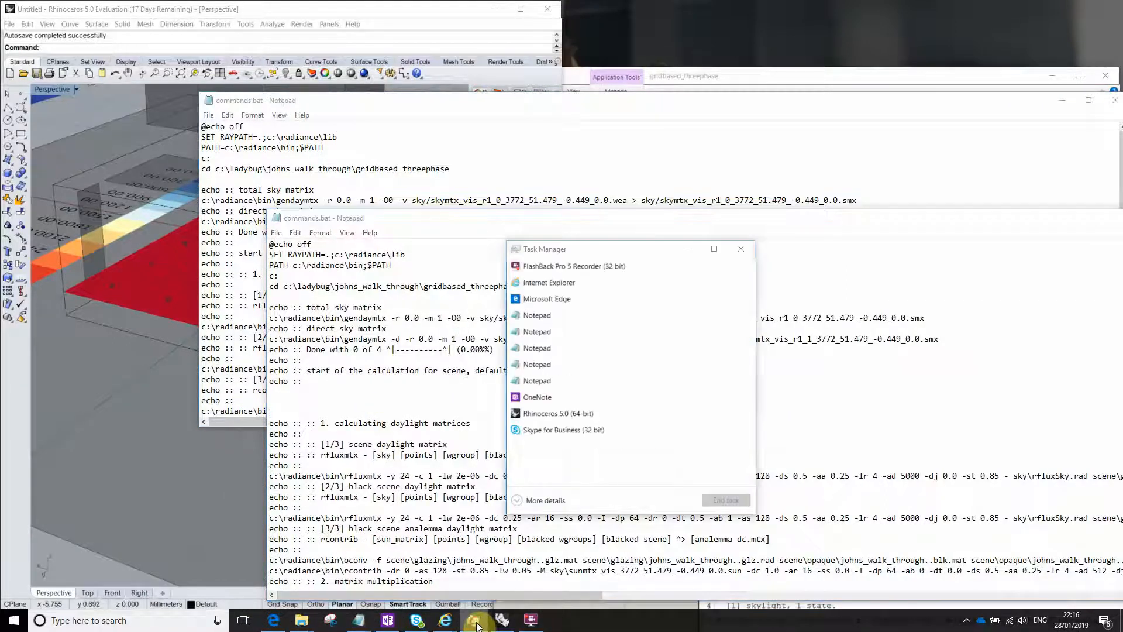
{"action": "left_click", "coordinate": [474, 622]}
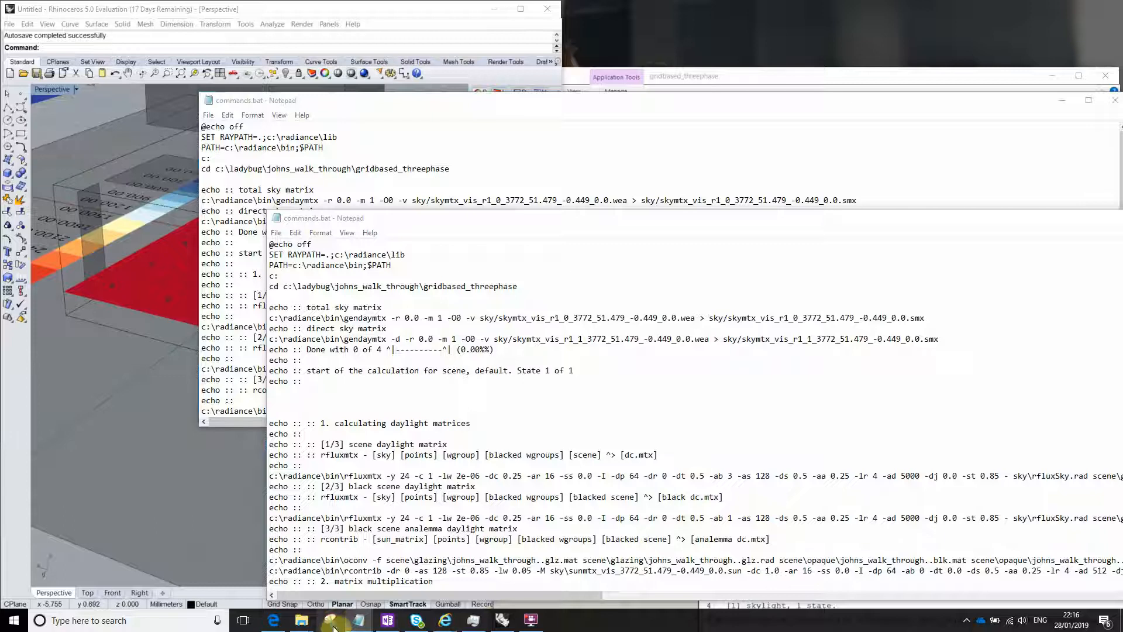
{"action": "mouse_move", "coordinate": [302, 621]}
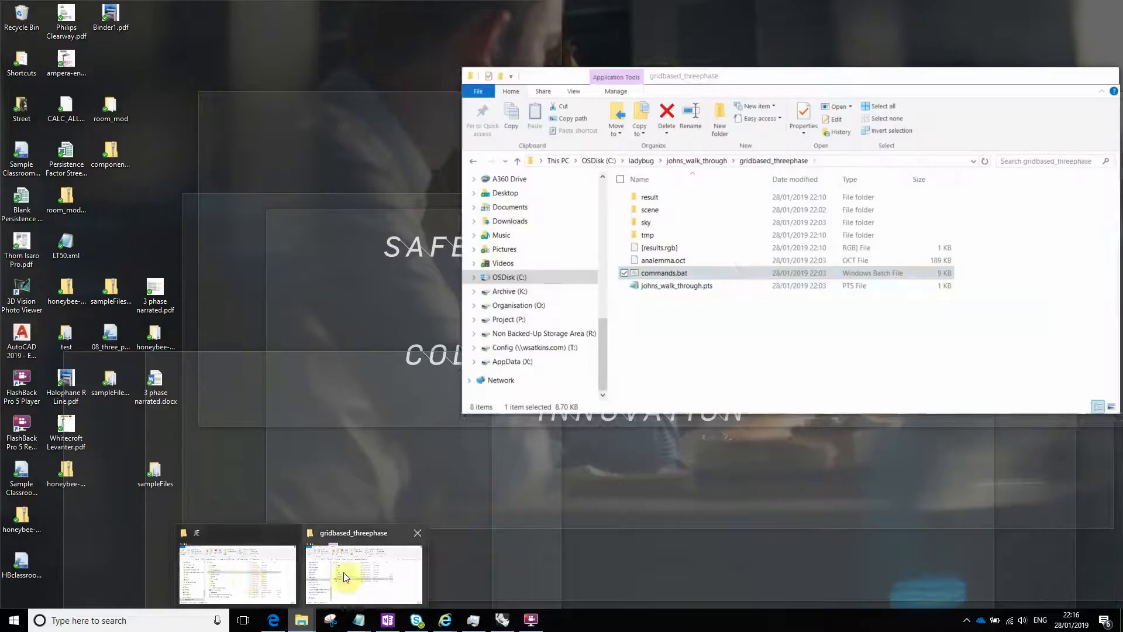
{"action": "left_click", "coordinate": [342, 571]}
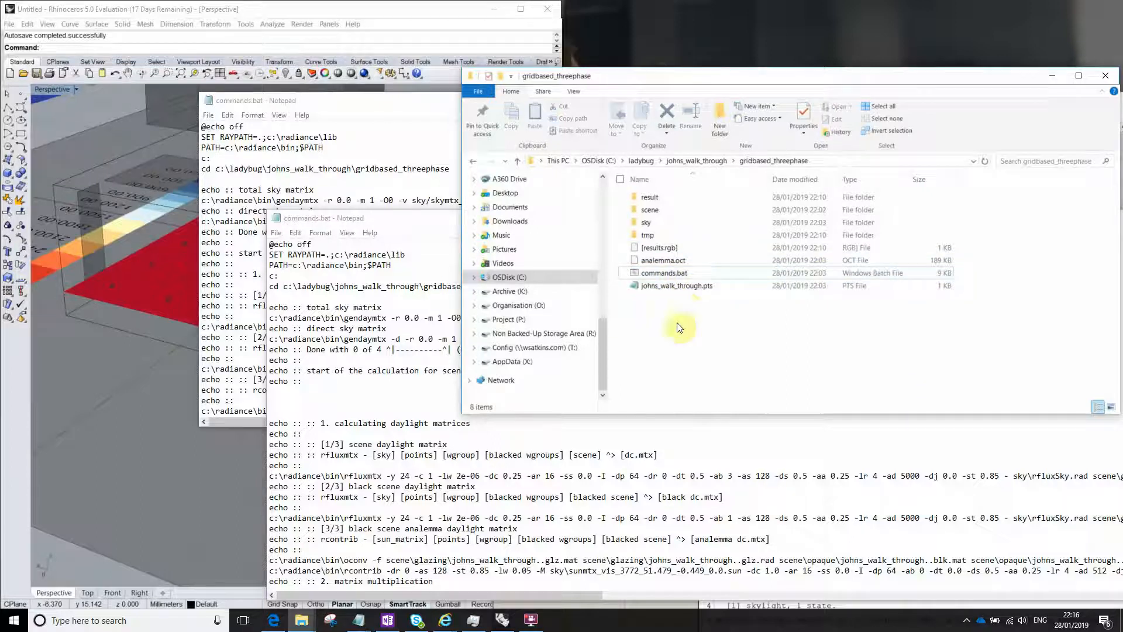
Insert a pause line in commands.bat between the cd line and the total sky matrix commands
{"action": "left_click", "coordinate": [354, 286]}
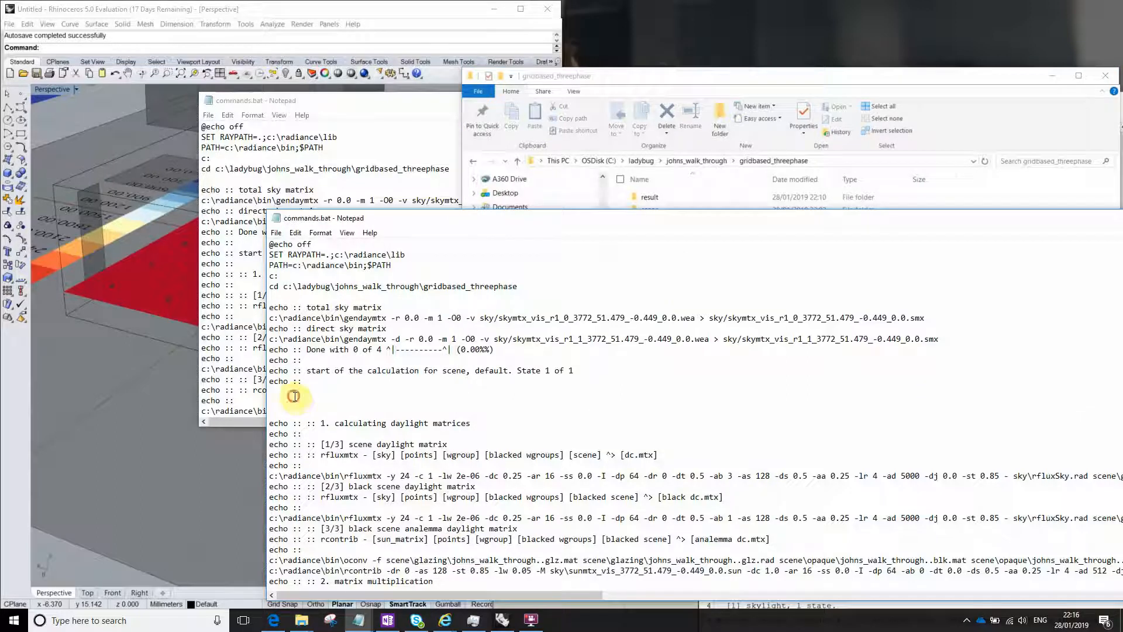
{"action": "left_click", "coordinate": [273, 297]}
{"action": "key", "text": "Return"}
{"action": "key", "text": "Return"}
{"action": "key", "text": "Return"}
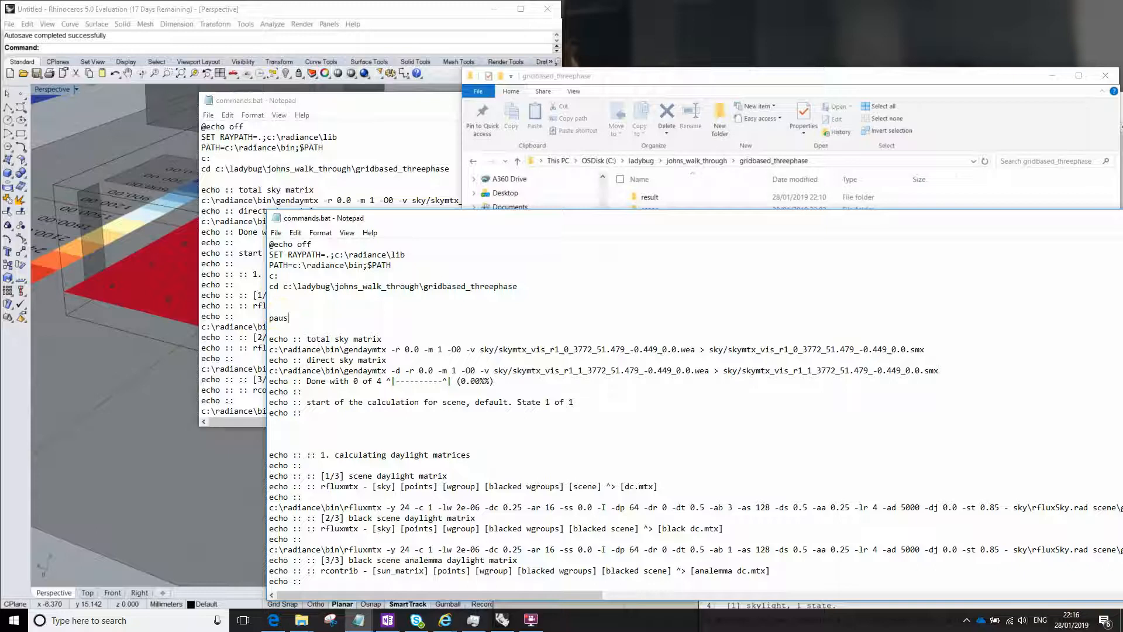
{"action": "left_click", "coordinate": [358, 310]}
Review commands.bat down to the final skylight rmtxop command and return to the pause line near the start
{"action": "scroll", "coordinate": [342, 289], "scroll_direction": "down", "scroll_amount": 3}
{"action": "scroll", "coordinate": [341, 291], "scroll_direction": "up", "scroll_amount": 3}
{"action": "scroll", "coordinate": [345, 345], "scroll_direction": "down", "scroll_amount": 20}
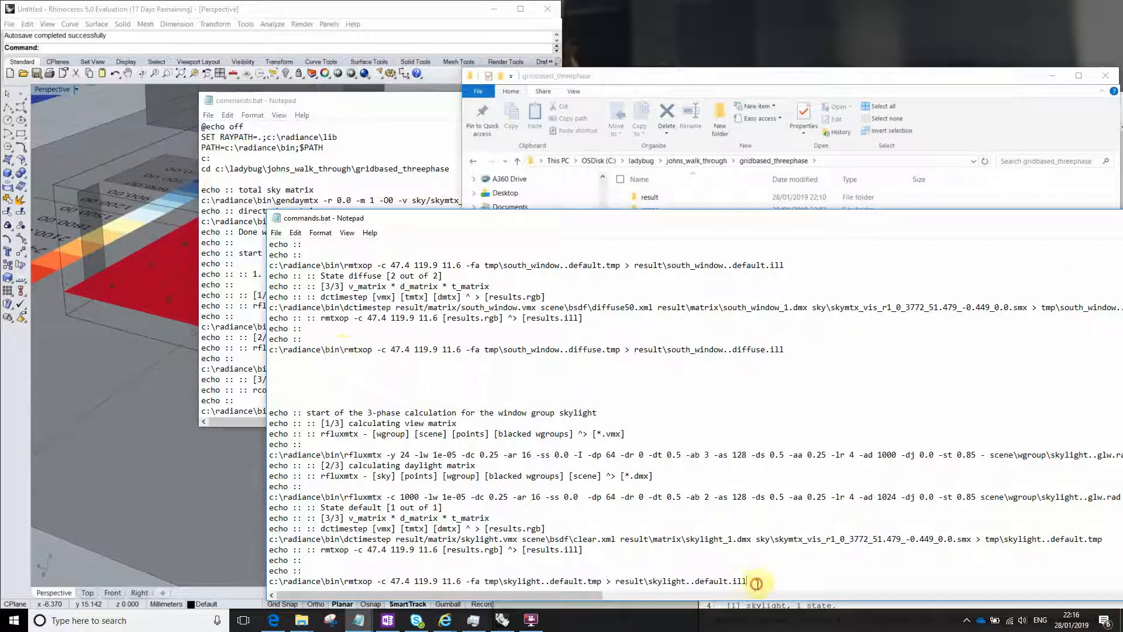
{"action": "left_click_drag", "start_coordinate": [540, 220], "coordinate": [554, 124]}
{"action": "scroll", "coordinate": [547, 176], "scroll_direction": "up", "scroll_amount": 7}
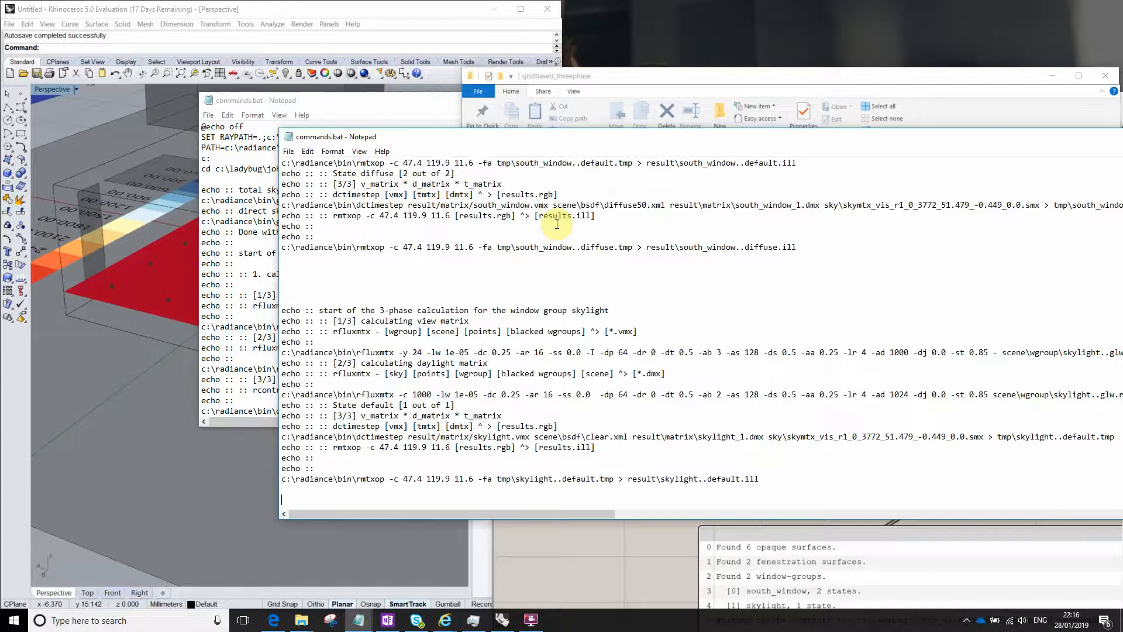
{"action": "scroll", "coordinate": [525, 292], "scroll_direction": "up", "scroll_amount": 15}
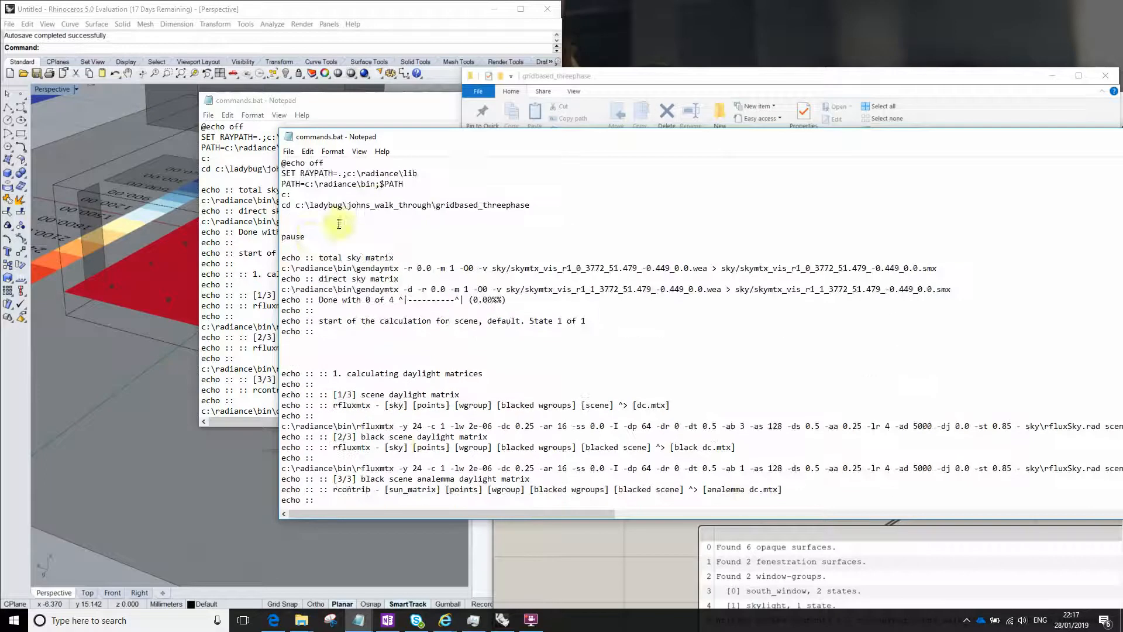
{"action": "left_click", "coordinate": [309, 236]}
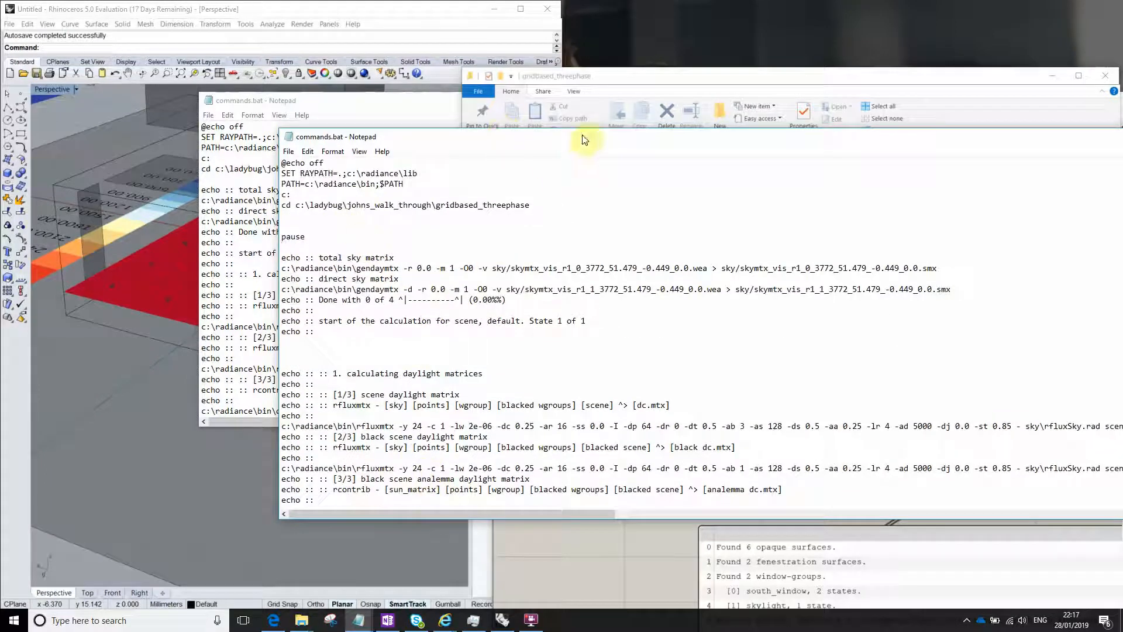
Close the other commands.bat window, move the edited one clear of the folder window, and run commands.bat
{"action": "left_click_drag", "start_coordinate": [585, 138], "coordinate": [741, 190]}
{"action": "left_click_drag", "start_coordinate": [288, 97], "coordinate": [300, 97]}
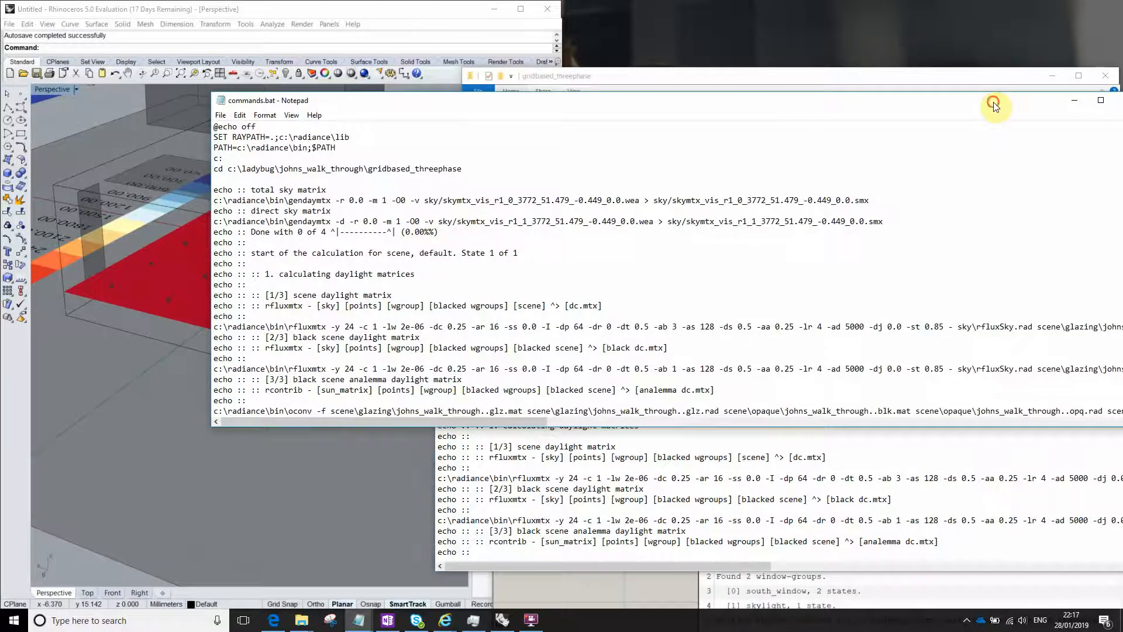
{"action": "left_click_drag", "start_coordinate": [994, 105], "coordinate": [811, 123]}
{"action": "left_click", "coordinate": [947, 116]}
{"action": "left_click", "coordinate": [654, 340]}
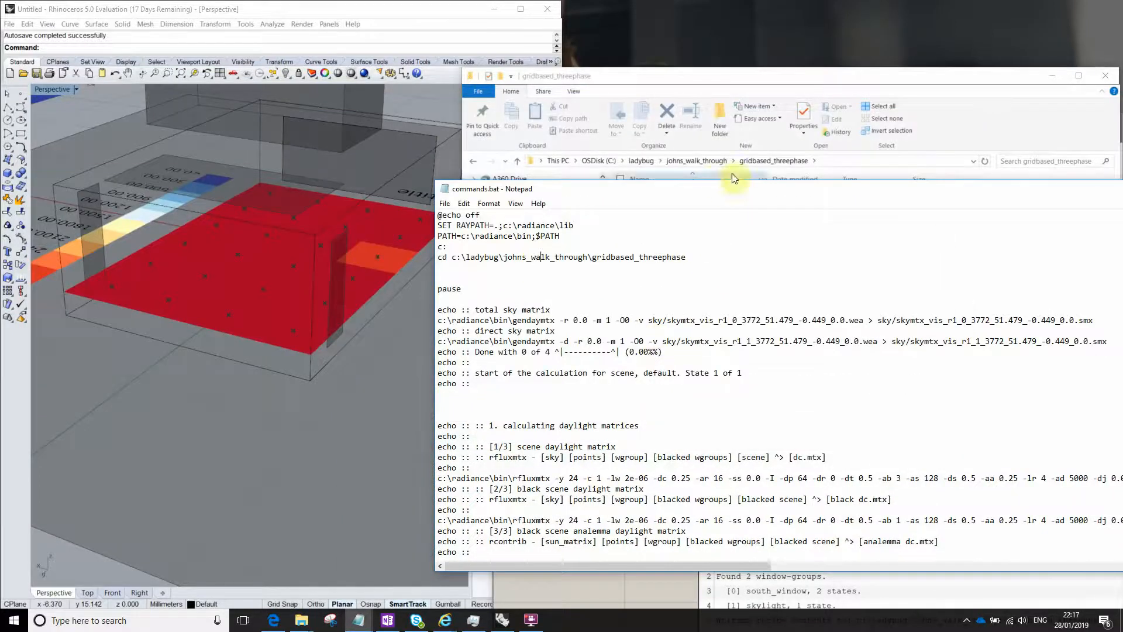
{"action": "left_click_drag", "start_coordinate": [717, 190], "coordinate": [921, 310]}
{"action": "double_click", "coordinate": [640, 272]}
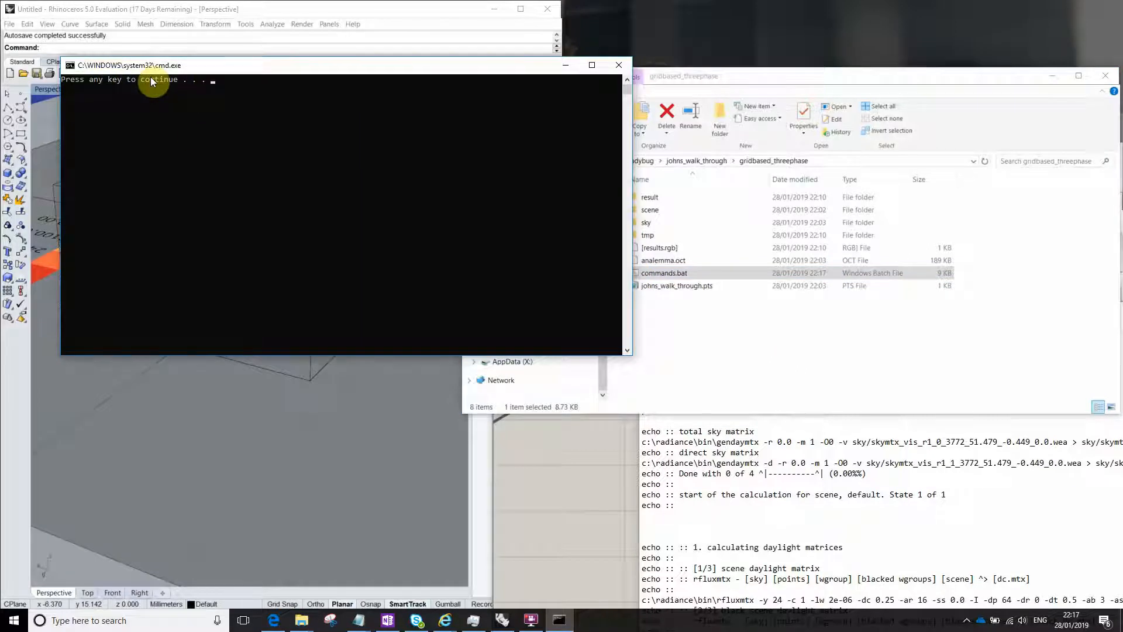
Highlight the total sky matrix echo line and the pause line in commands.bat to relate them to the console
{"action": "left_click", "coordinate": [725, 434]}
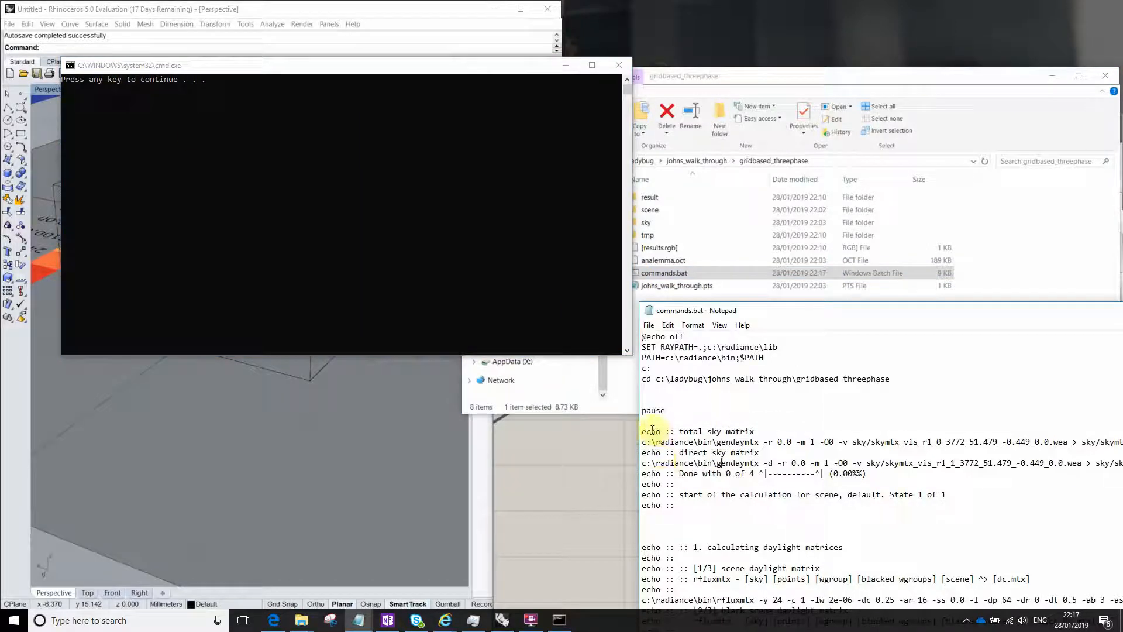
{"action": "left_click_drag", "start_coordinate": [651, 431], "coordinate": [707, 437]}
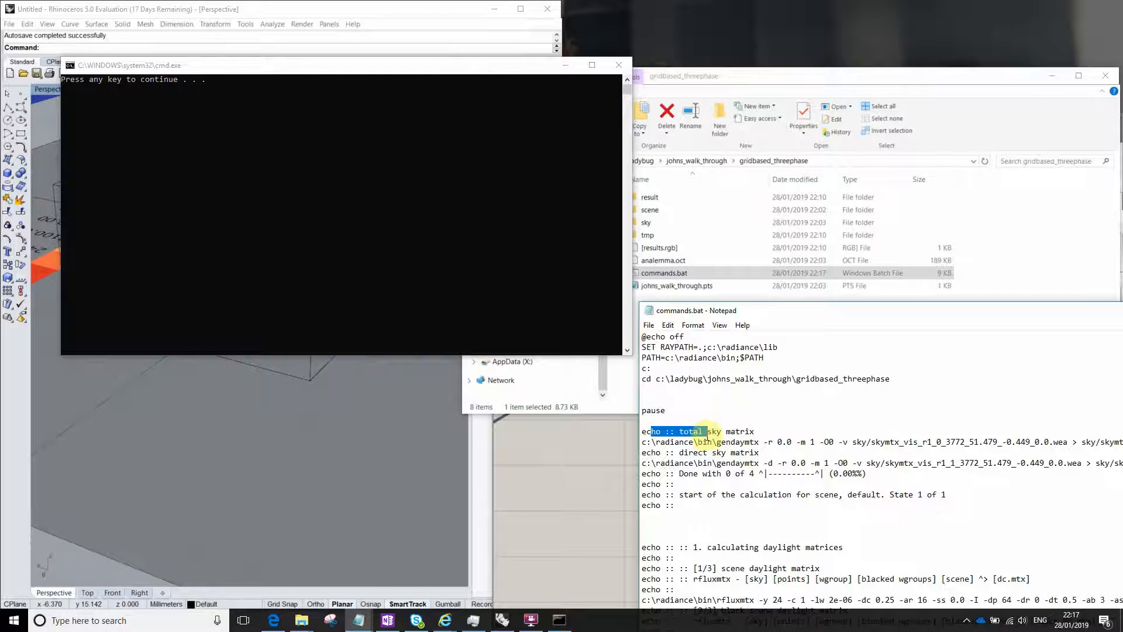
{"action": "left_click", "coordinate": [680, 411]}
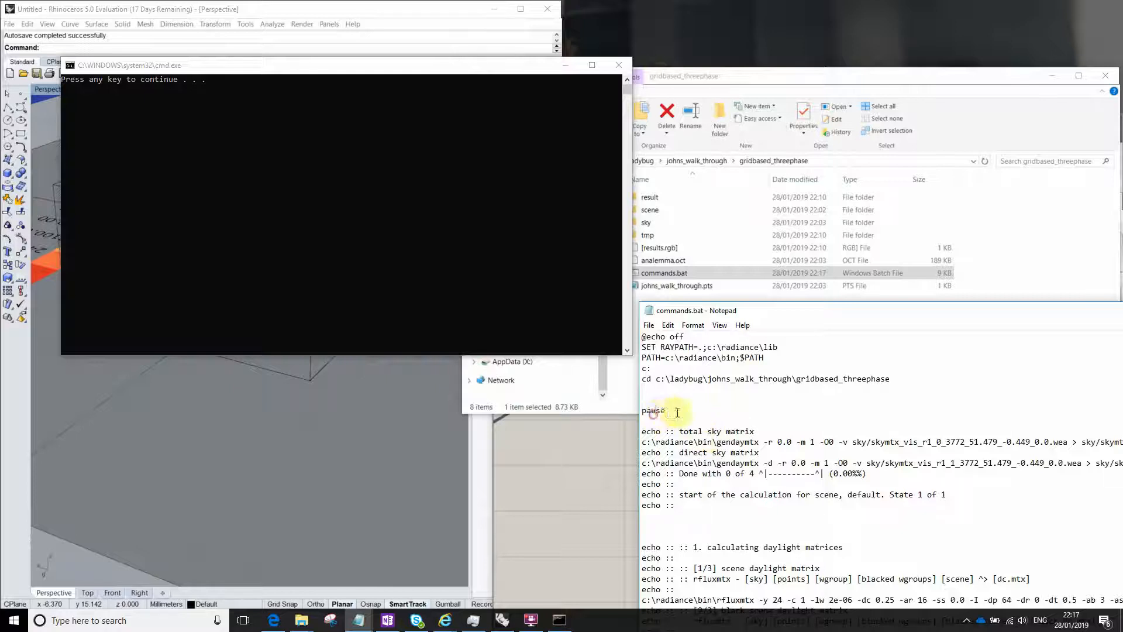
{"action": "double_click", "coordinate": [652, 411]}
{"action": "left_click_drag", "start_coordinate": [669, 347], "coordinate": [612, 338]}
{"action": "left_click", "coordinate": [680, 384]}
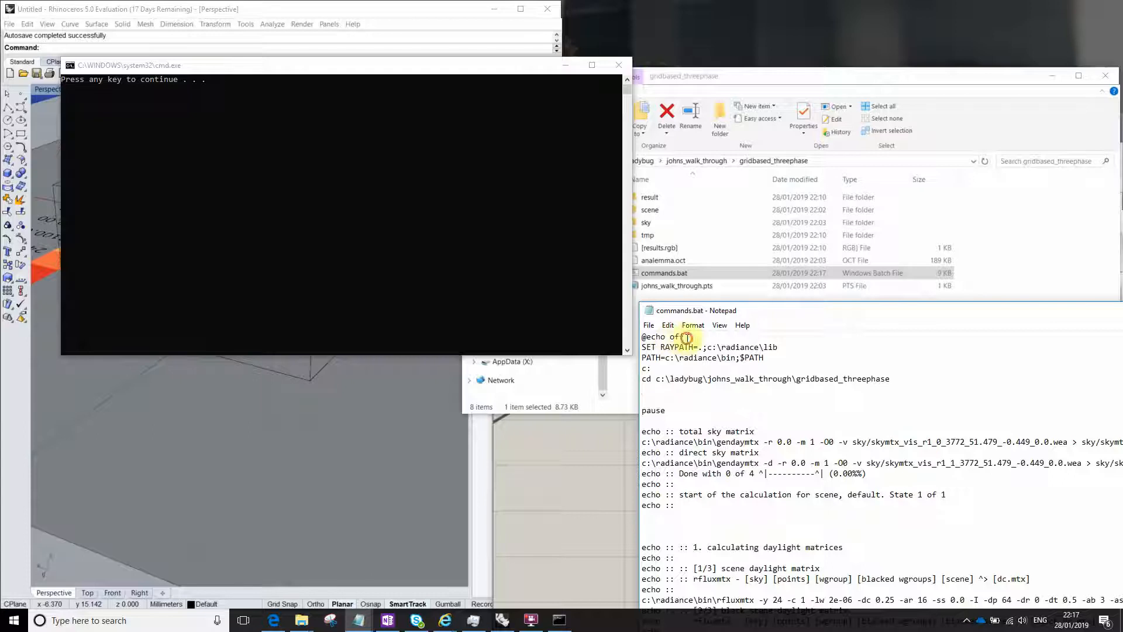
{"action": "left_click_drag", "start_coordinate": [692, 337], "coordinate": [620, 337]}
{"action": "key", "text": "BackSpace"}
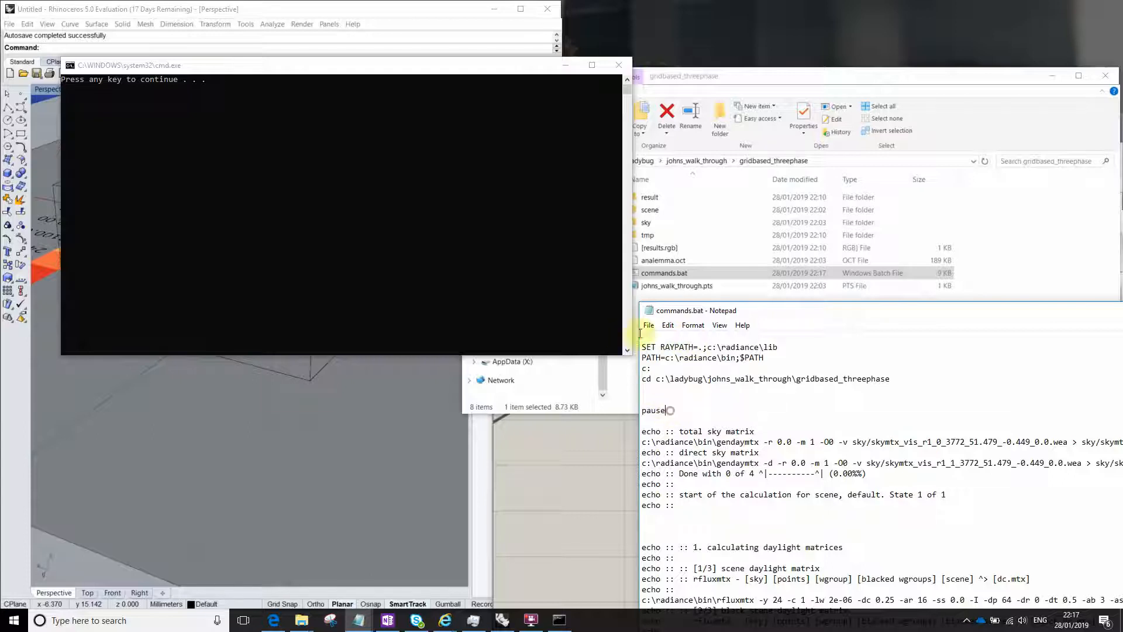
{"action": "left_click", "coordinate": [619, 64]}
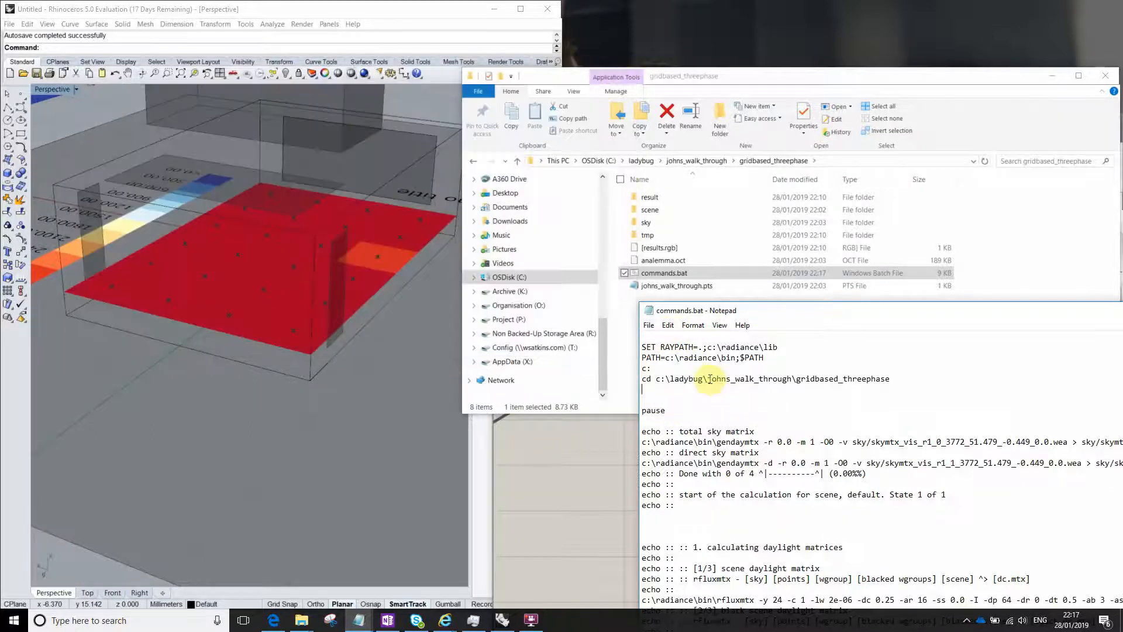
Run the edited commands.bat again from the gridbased_threephase folder
{"action": "left_click", "coordinate": [702, 391]}
{"action": "mouse_move", "coordinate": [665, 357]}
{"action": "left_mouse_down"}
{"action": "mouse_move", "coordinate": [693, 358]}
{"action": "mouse_move", "coordinate": [651, 373]}
{"action": "left_mouse_up"}
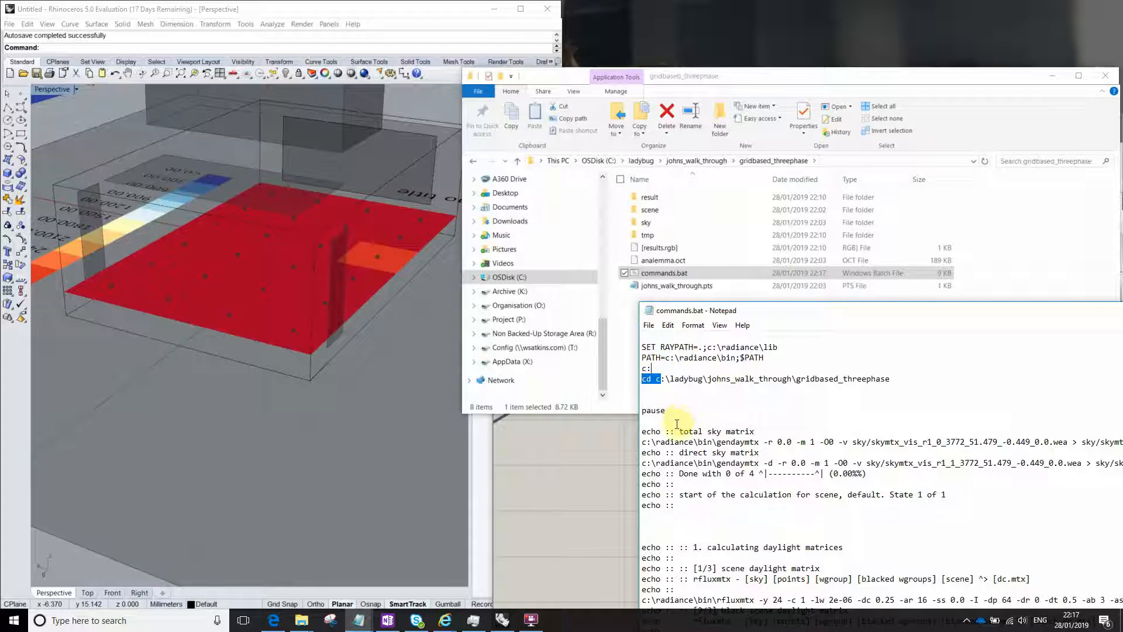
{"action": "double_click", "coordinate": [648, 277]}
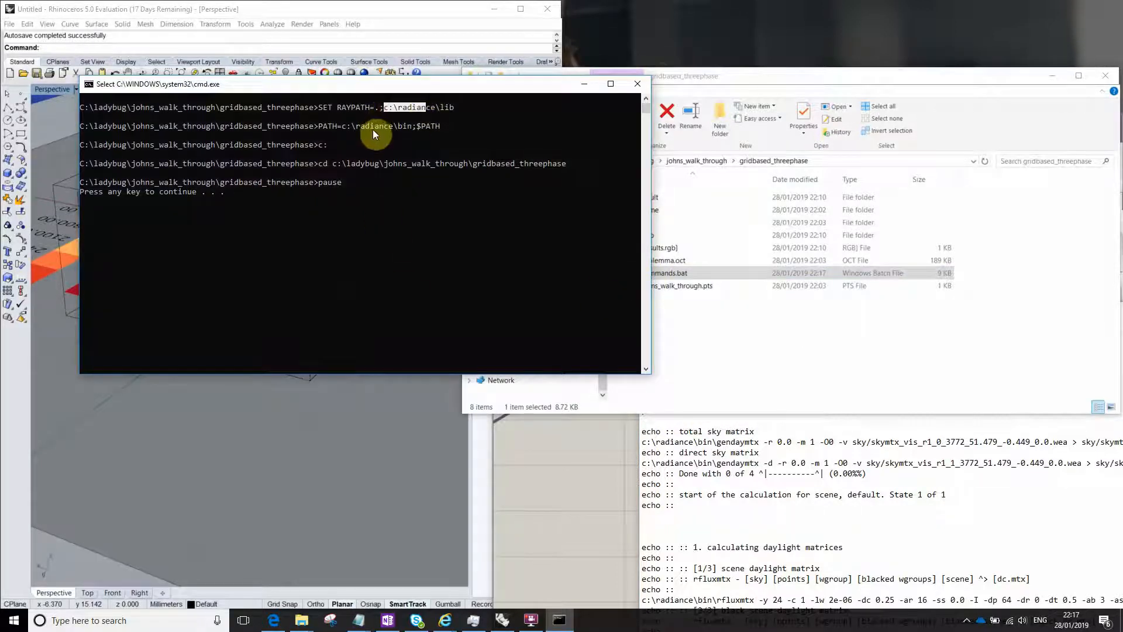
Highlight the "Press any key to continue" line below the echoed commands and close the console window
{"action": "left_click", "coordinate": [318, 136]}
{"action": "left_click_drag", "start_coordinate": [230, 191], "coordinate": [80, 193]}
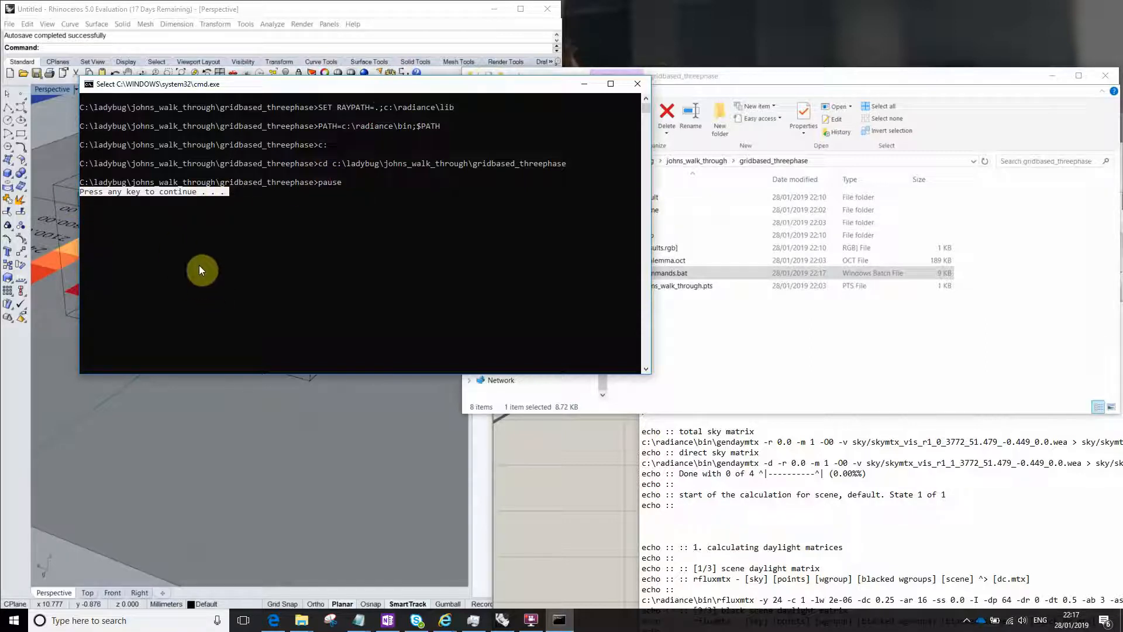
{"action": "left_click", "coordinate": [203, 286]}
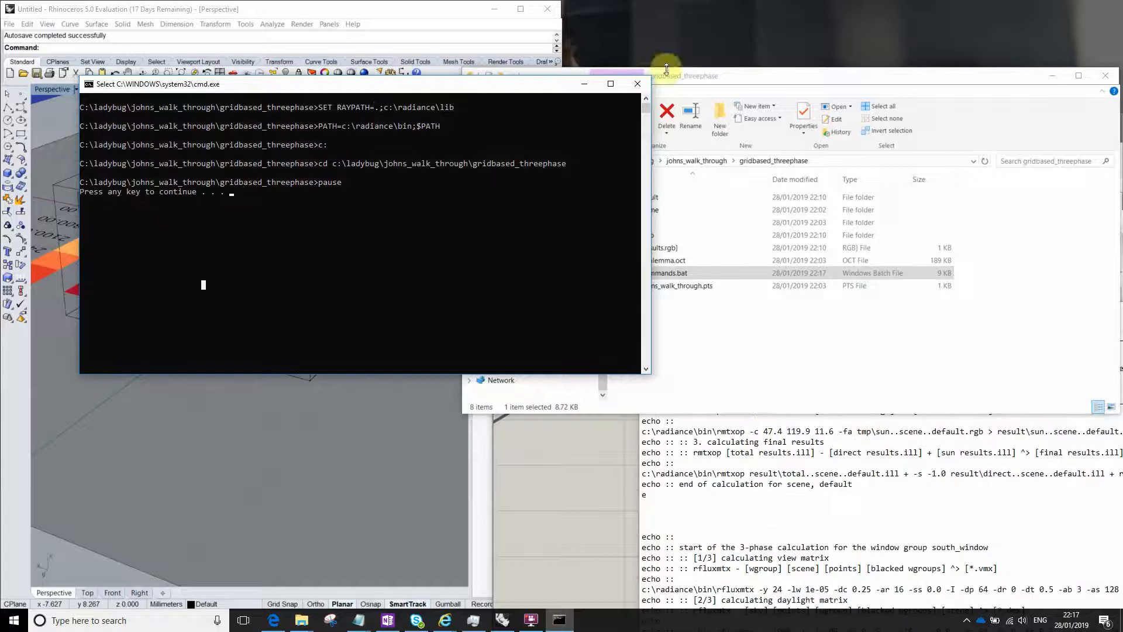
{"action": "left_click", "coordinate": [642, 83]}
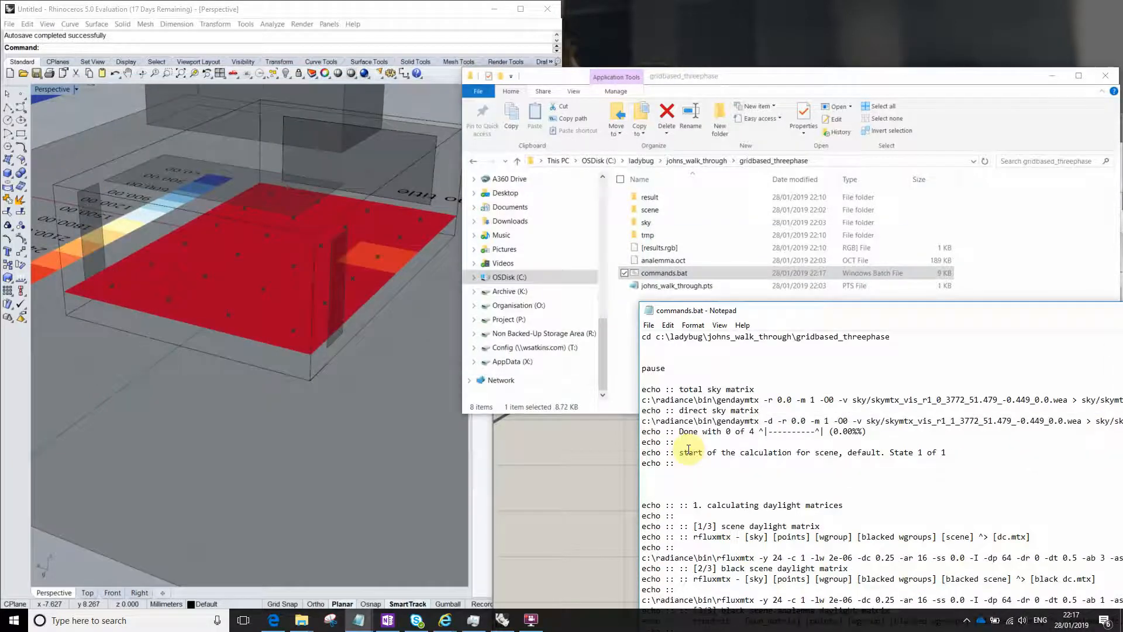
Switch to the Grasshopper definition and examine the runRadiance component and its connections to the result visualization section
{"action": "left_click", "coordinate": [470, 566]}
{"action": "left_click_drag", "start_coordinate": [789, 204], "coordinate": [834, 127]}
{"action": "scroll", "coordinate": [691, 318], "scroll_direction": "down", "scroll_amount": 6}
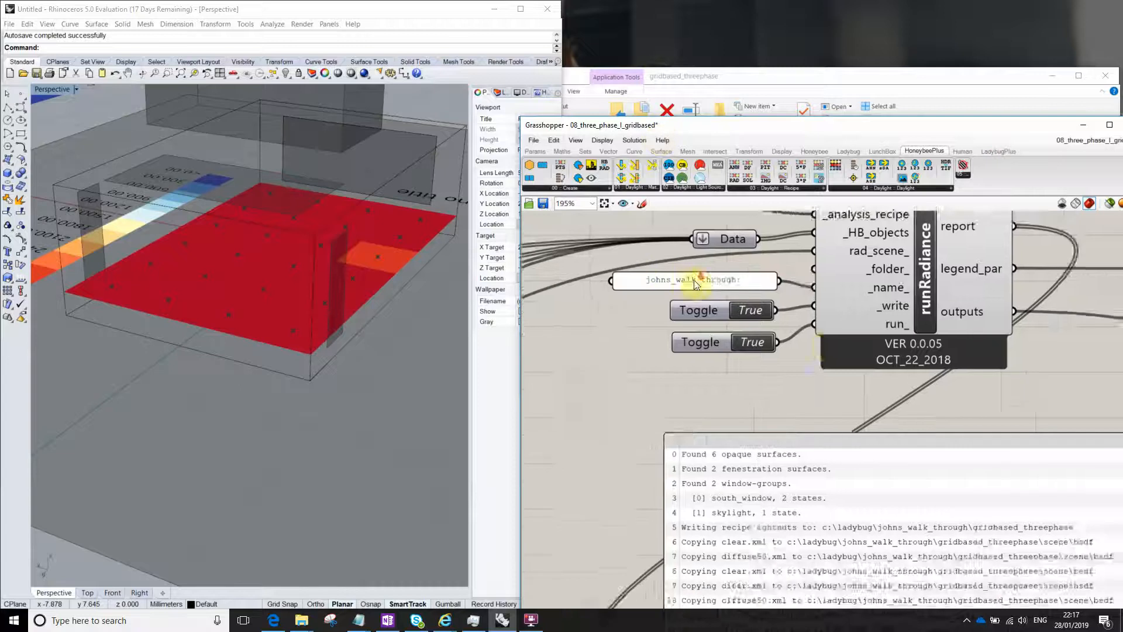
{"action": "scroll", "coordinate": [690, 319], "scroll_direction": "down", "scroll_amount": 3}
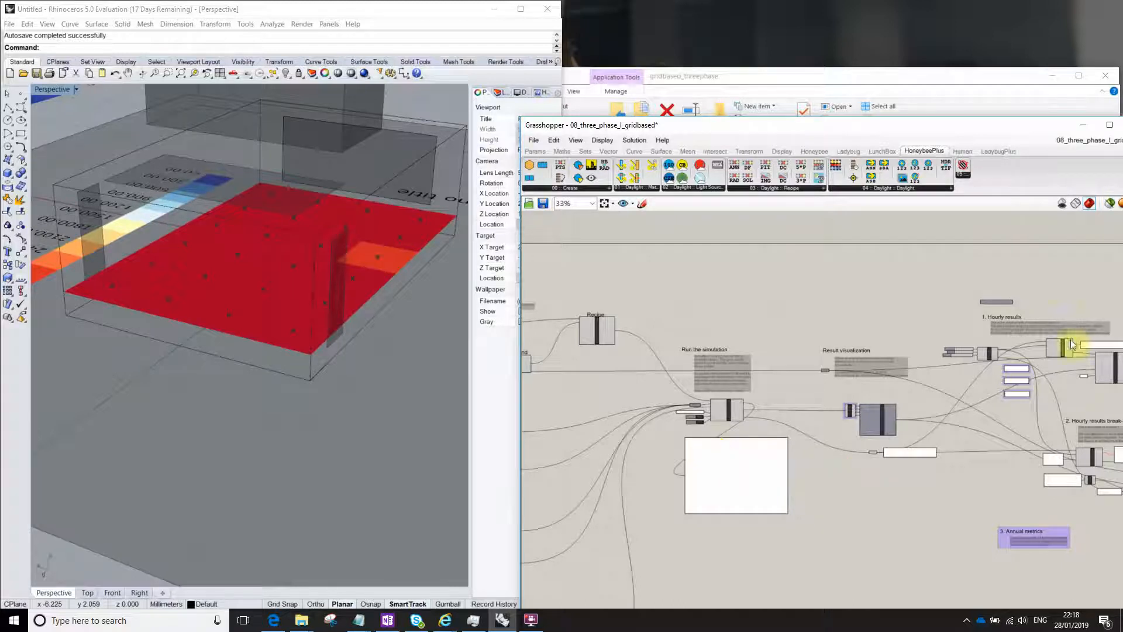
{"action": "right_click_drag", "start_coordinate": [988, 336], "coordinate": [837, 278]}
{"action": "scroll", "coordinate": [725, 418], "scroll_direction": "up", "scroll_amount": 1}
{"action": "scroll", "coordinate": [725, 418], "scroll_direction": "up", "scroll_amount": 4}
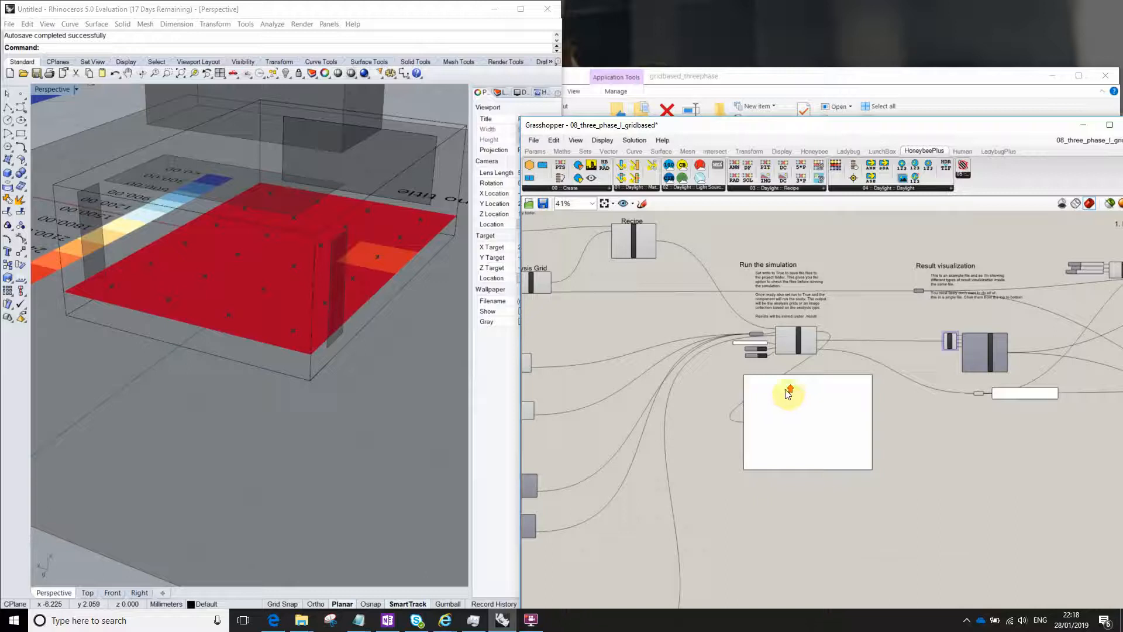
{"action": "scroll", "coordinate": [717, 324], "scroll_direction": "down", "scroll_amount": 3}
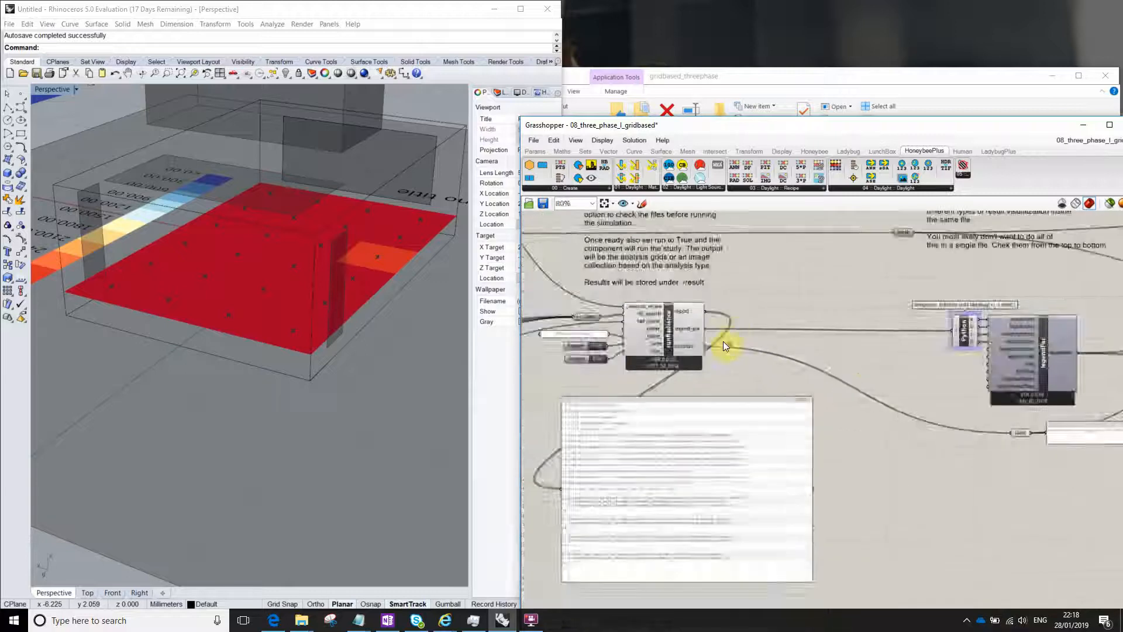
{"action": "scroll", "coordinate": [829, 393], "scroll_direction": "up", "scroll_amount": 2}
{"action": "right_click_drag", "start_coordinate": [943, 452], "coordinate": [1077, 451]}
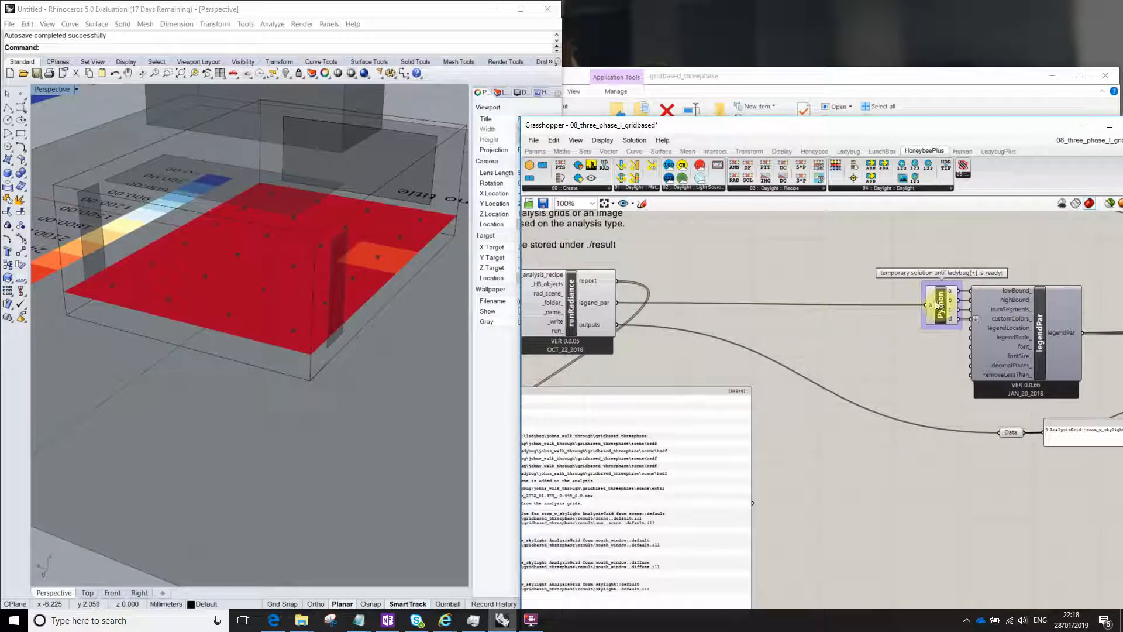
Move the Python component slightly farther from the legendPar component and select legendPar
{"action": "mouse_move", "coordinate": [937, 304]}
{"action": "left_mouse_down"}
{"action": "mouse_move", "coordinate": [874, 304]}
{"action": "mouse_move", "coordinate": [923, 305]}
{"action": "left_mouse_up"}
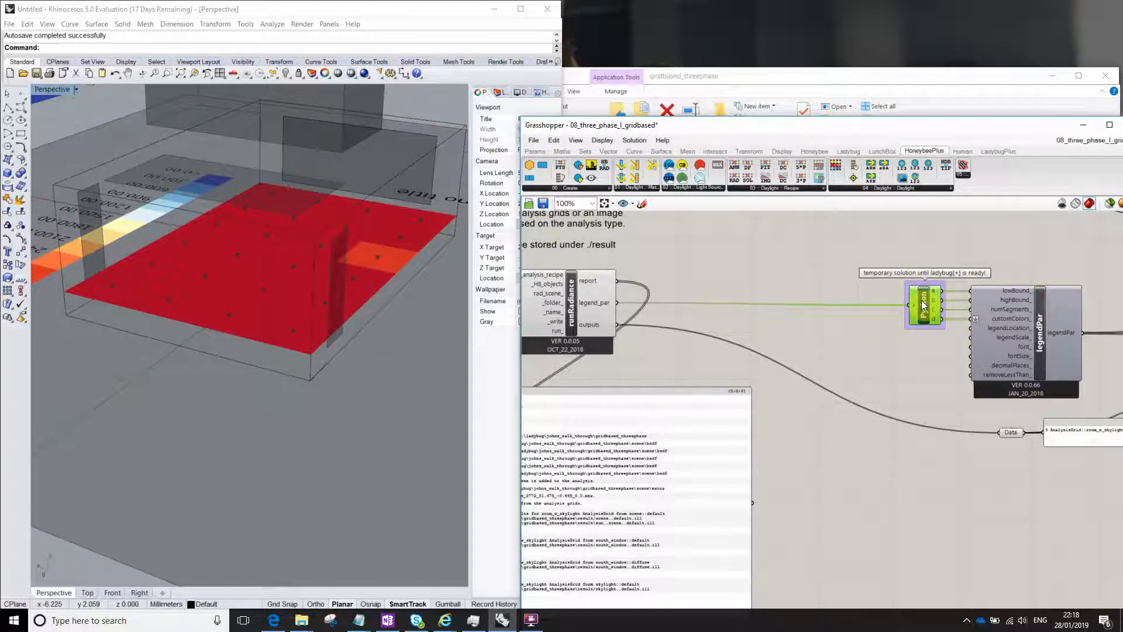
{"action": "right_click_drag", "start_coordinate": [844, 316], "coordinate": [797, 309]}
{"action": "left_click", "coordinate": [980, 315]}
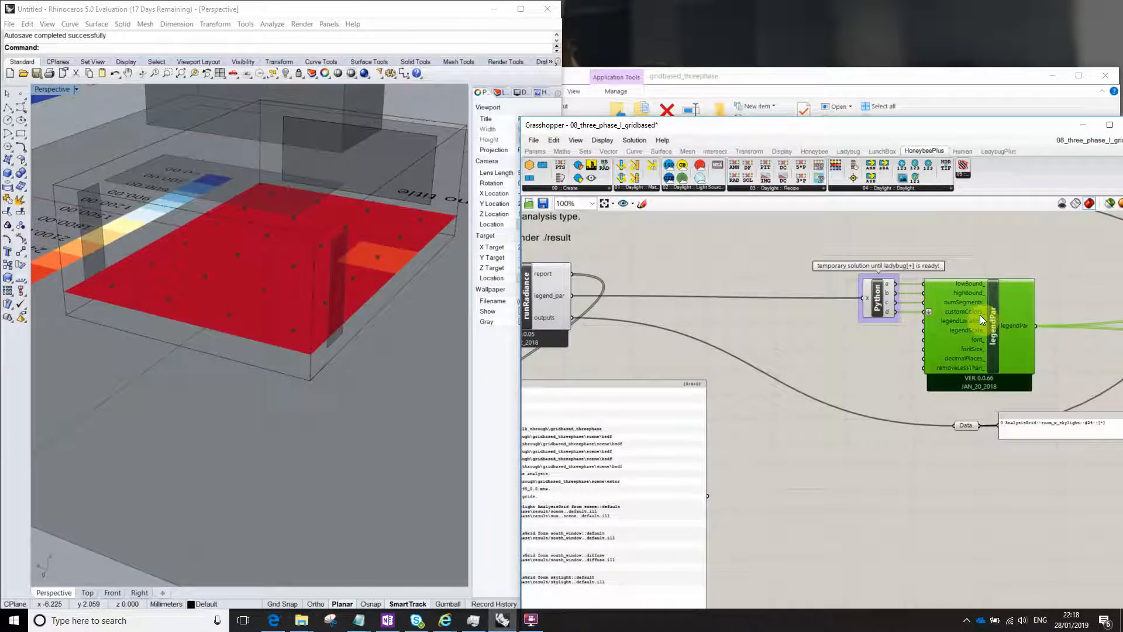
{"action": "left_click_drag", "start_coordinate": [980, 315], "coordinate": [979, 315]}
{"action": "right_click_drag", "start_coordinate": [654, 301], "coordinate": [693, 299]}
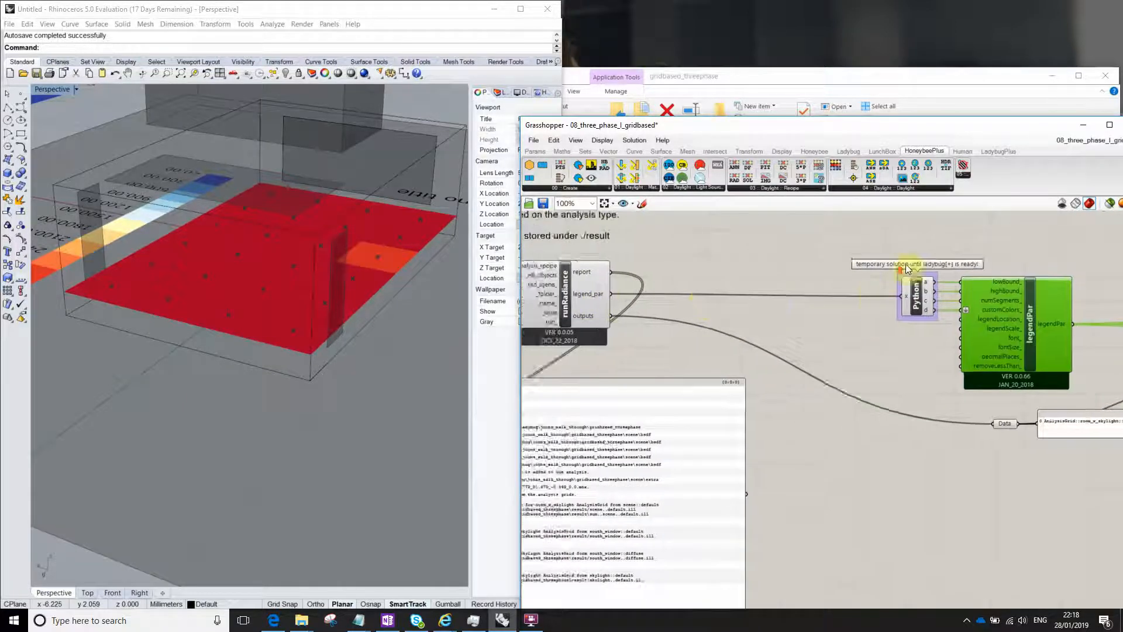
{"action": "scroll", "coordinate": [894, 264], "scroll_direction": "up", "scroll_amount": 1}
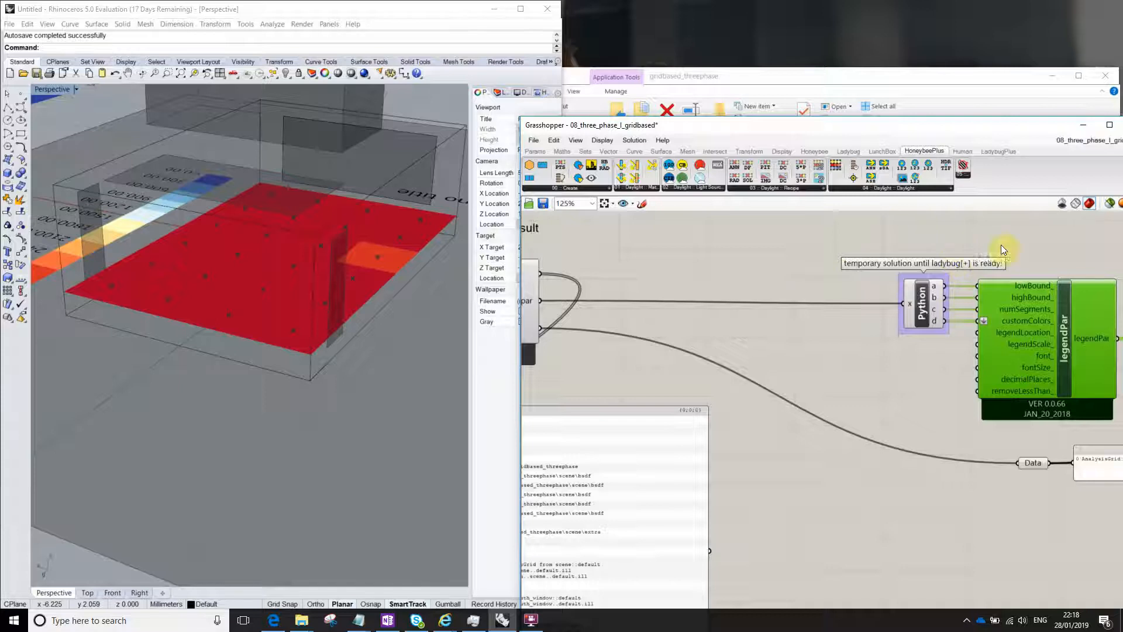
Inspect the Python component's output b, which feeds legendPar's highBound input
{"action": "right_click_drag", "start_coordinate": [817, 311], "coordinate": [764, 310]}
{"action": "right_click_drag", "start_coordinate": [1064, 403], "coordinate": [1052, 403]}
{"action": "right_click_drag", "start_coordinate": [958, 303], "coordinate": [862, 267]}
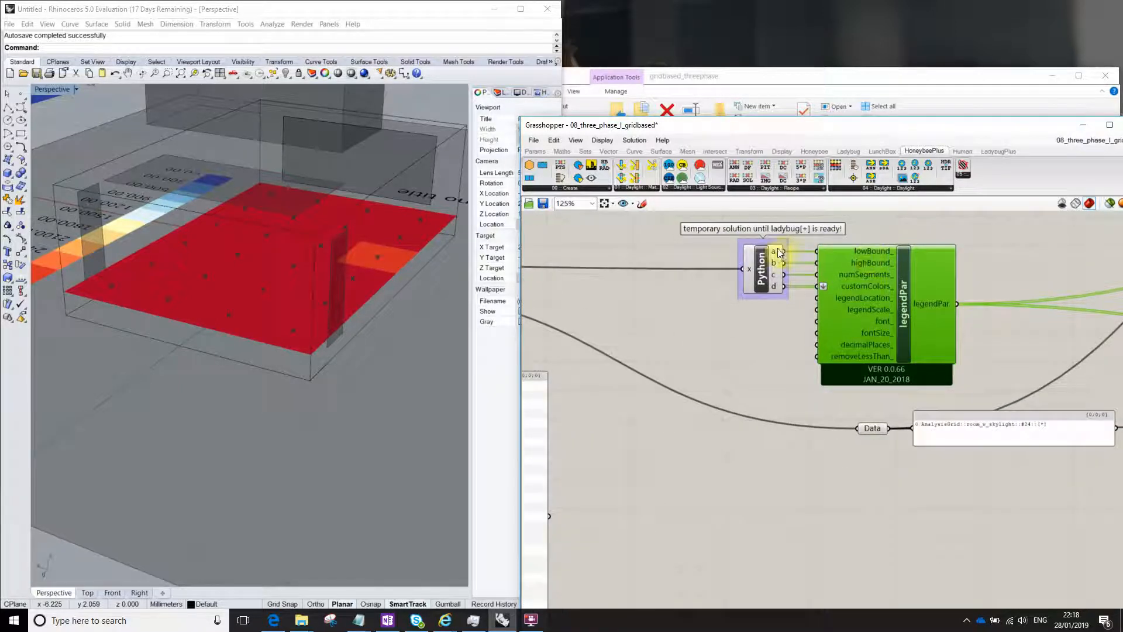
{"action": "mouse_move", "coordinate": [777, 265]}
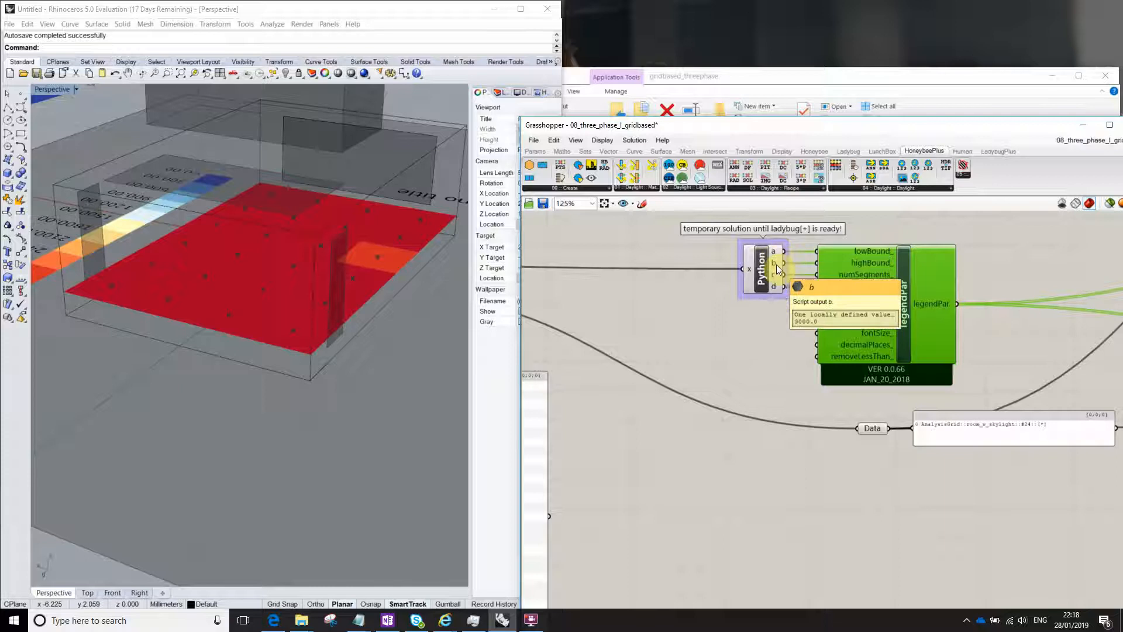
Move the Python component farther from legendPar, and connect a new number slider set to 0 to legendPar's lowBound_ input
{"action": "right_click_drag", "start_coordinate": [876, 258], "coordinate": [904, 292]}
{"action": "left_click_drag", "start_coordinate": [786, 301], "coordinate": [673, 299]}
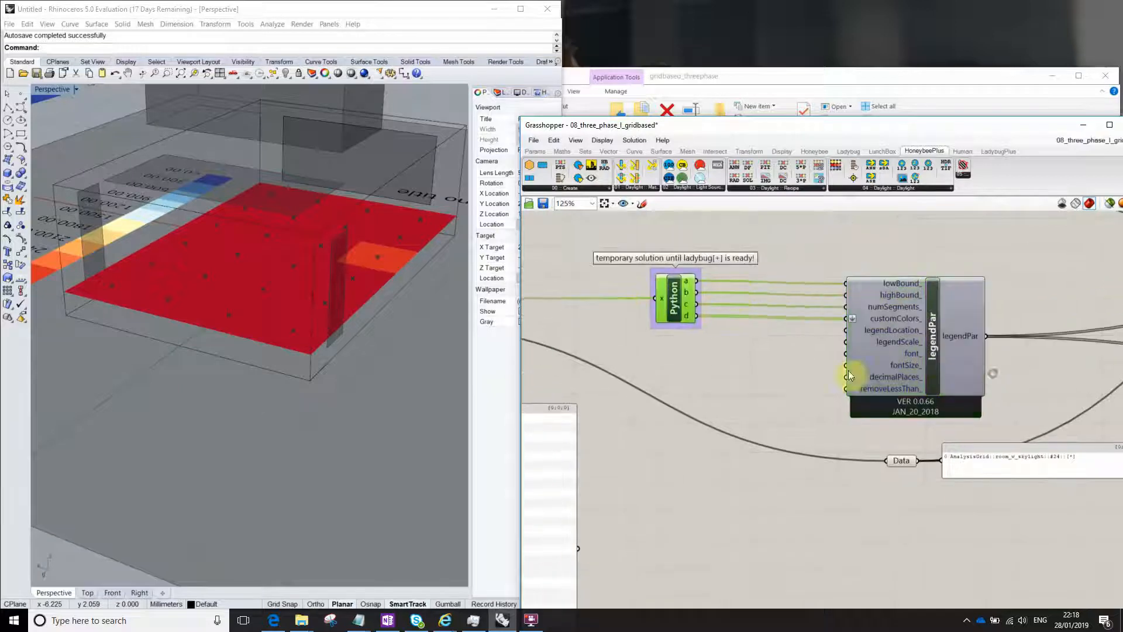
{"action": "double_click", "coordinate": [790, 252]}
{"action": "type", "text": "0"}
{"action": "key", "text": "Return"}
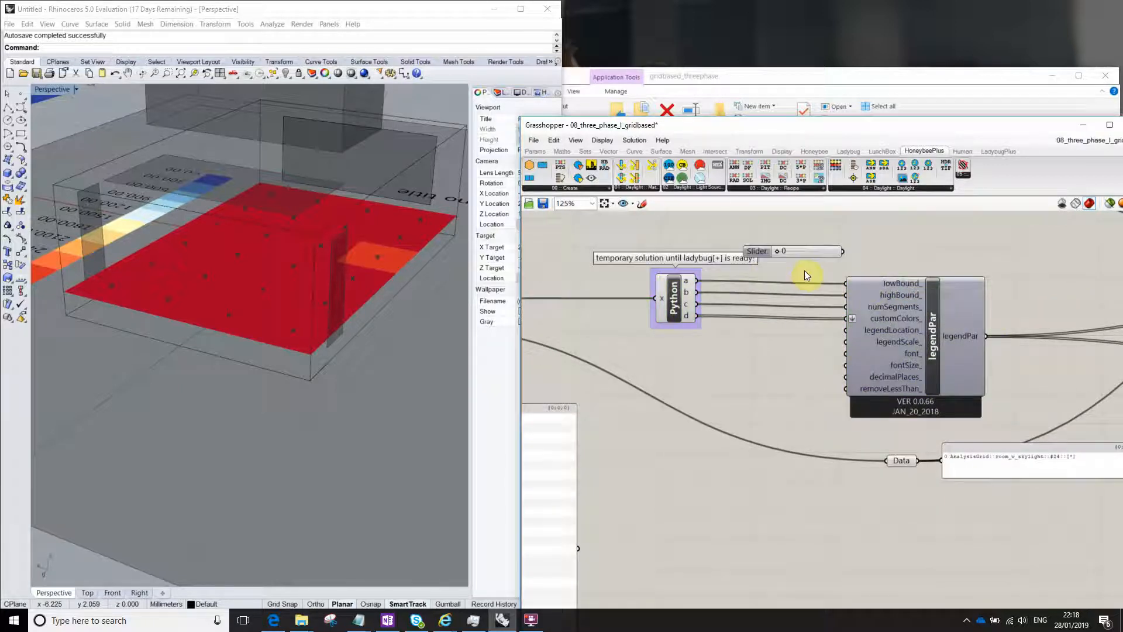
{"action": "left_click_drag", "start_coordinate": [842, 251], "coordinate": [843, 286]}
{"action": "left_click_drag", "start_coordinate": [803, 252], "coordinate": [807, 235]}
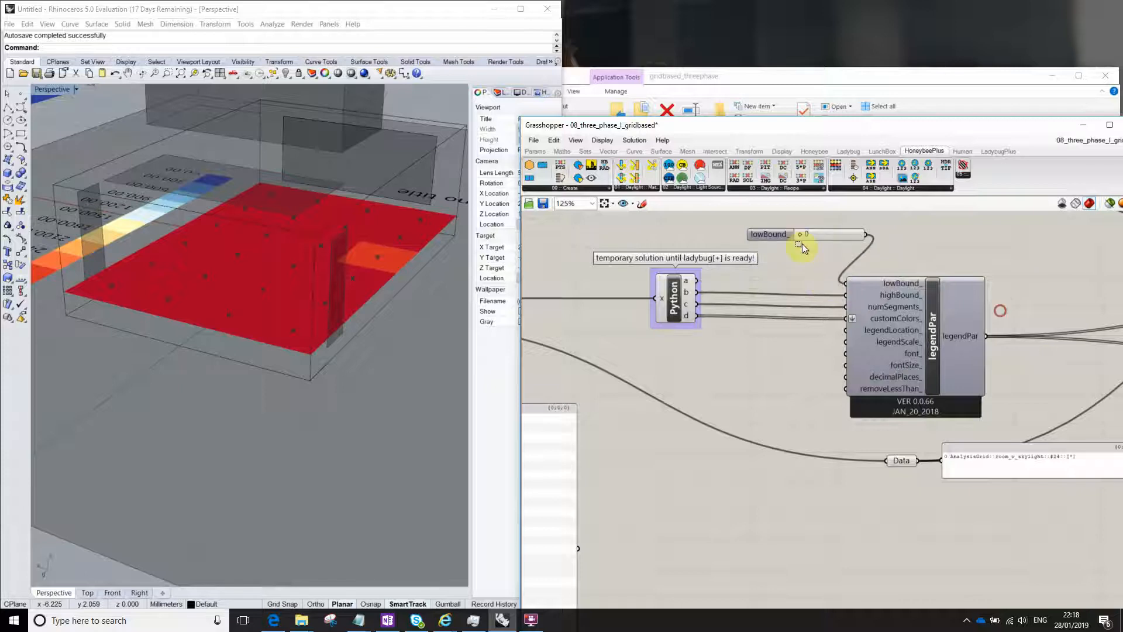
Add a number slider set to 3000, connect it to legendPar's highBound_ input and place it below the lowBound_ slider
{"action": "double_click", "coordinate": [775, 274]}
{"action": "type", "text": "30"}
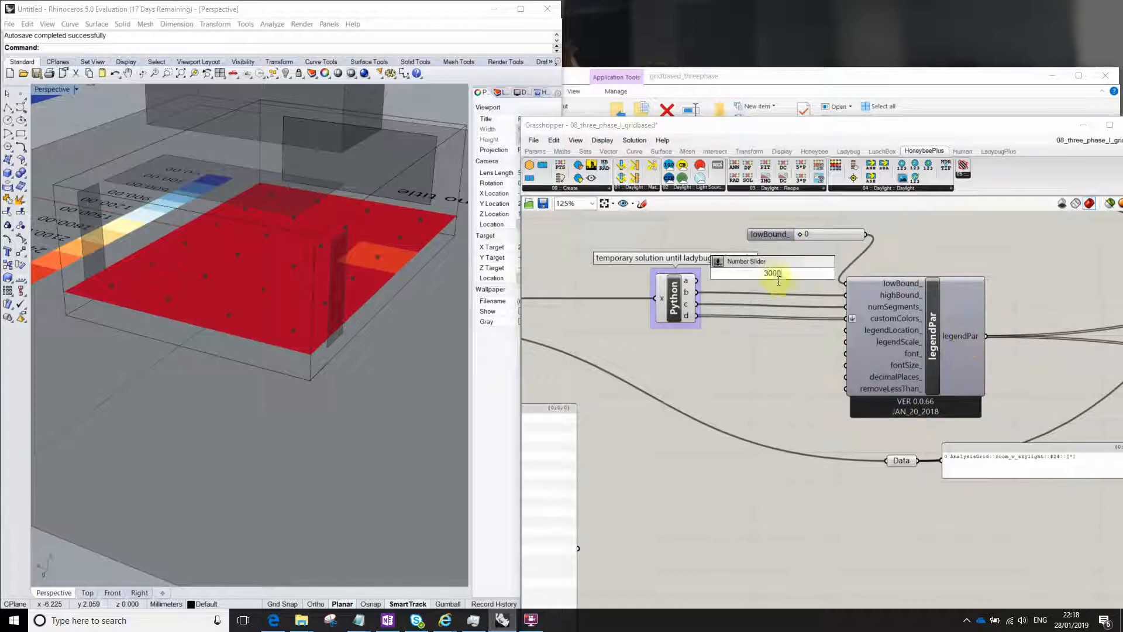
{"action": "type", "text": "00"}
{"action": "key", "text": "Return"}
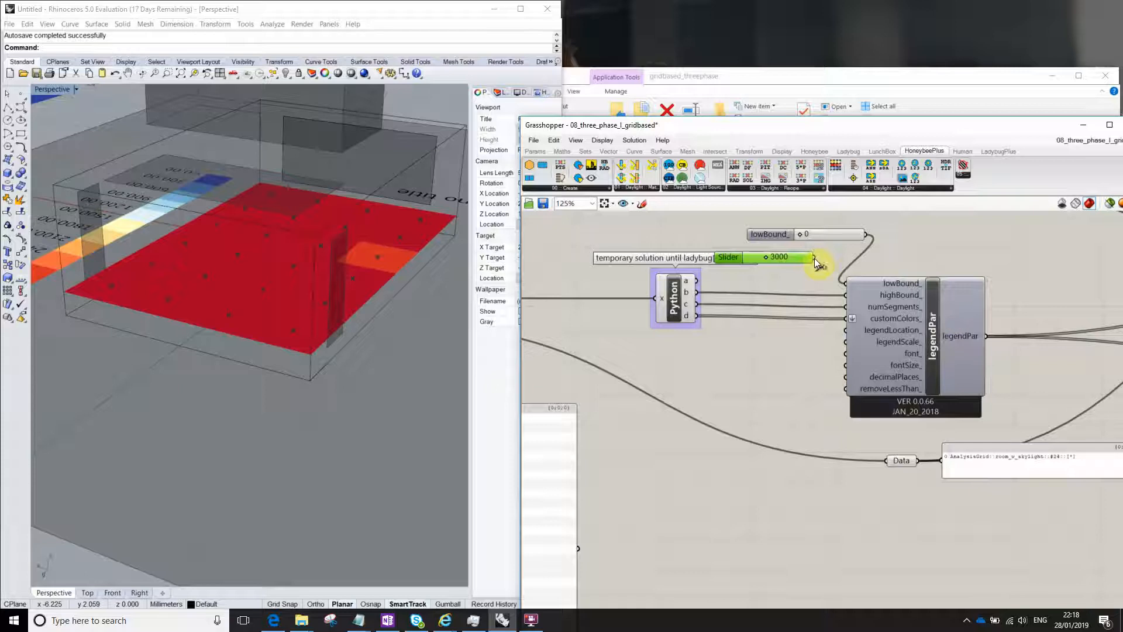
{"action": "left_click_drag", "start_coordinate": [814, 258], "coordinate": [845, 295]}
{"action": "left_click_drag", "start_coordinate": [784, 255], "coordinate": [773, 251]}
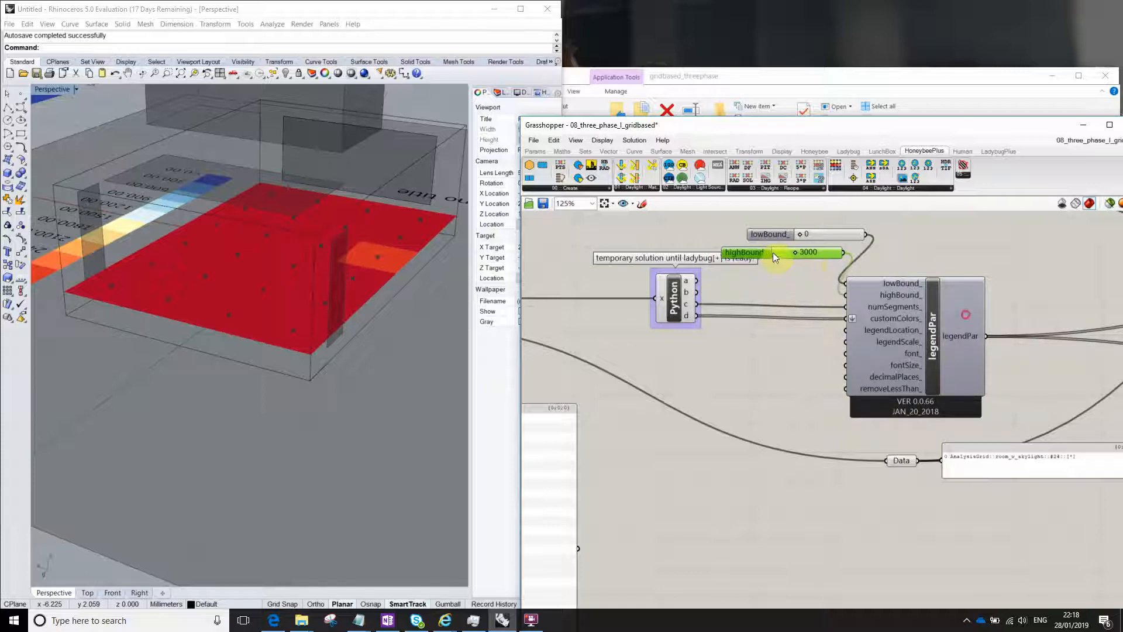
{"action": "left_click", "coordinate": [787, 282]}
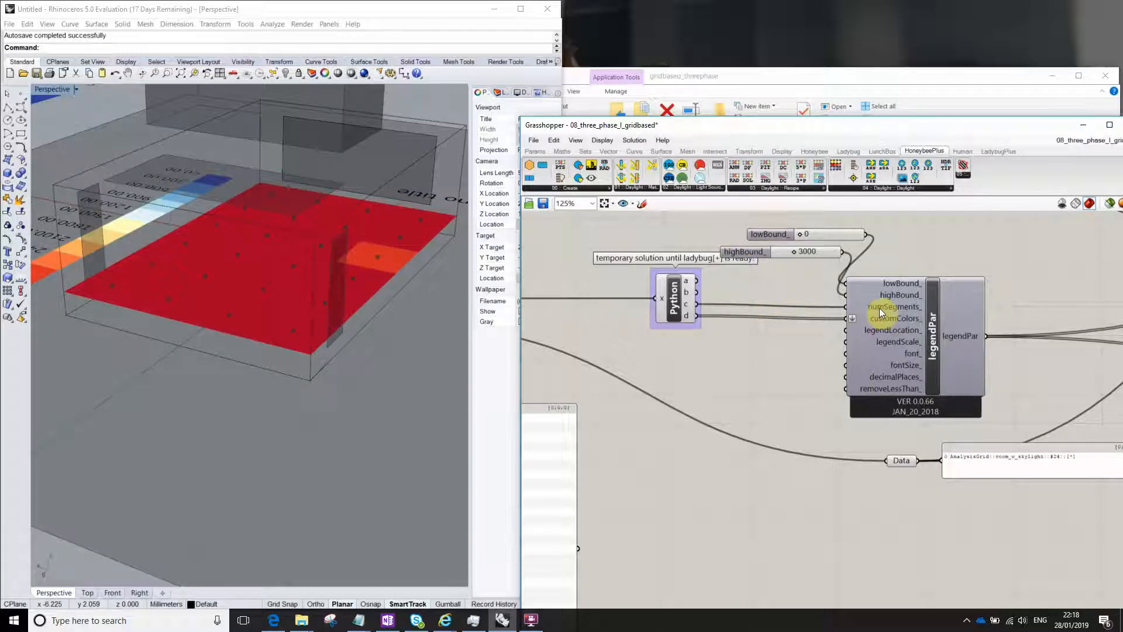
Inspect legendPar's numSegments_ and customColors_ inputs, and move the Python component slightly closer to legendPar
{"action": "mouse_move", "coordinate": [879, 308]}
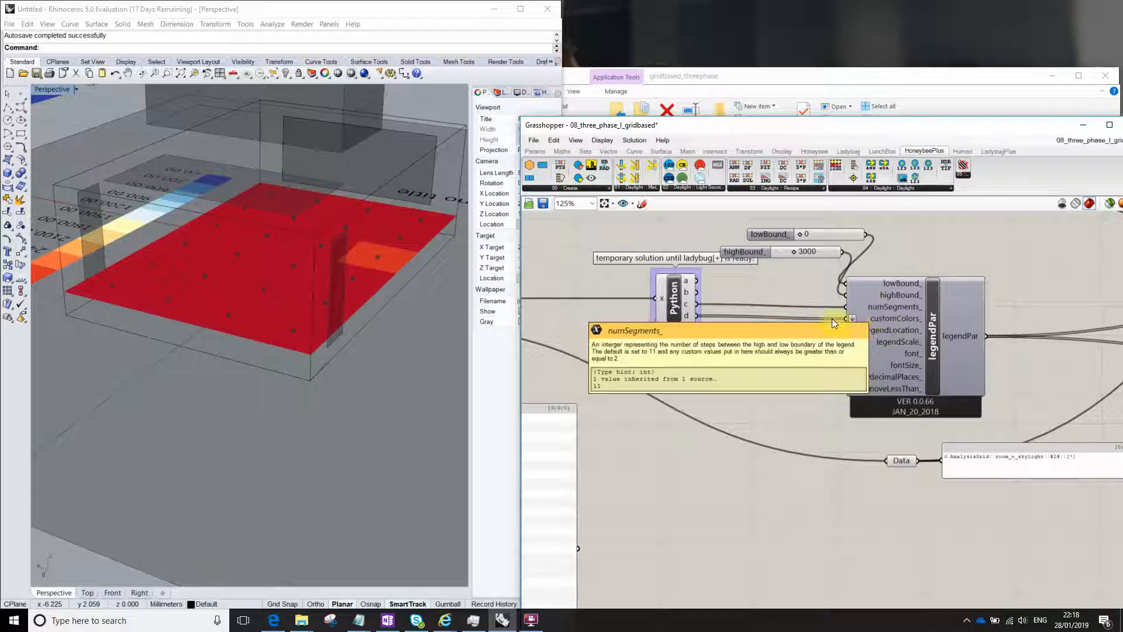
{"action": "scroll", "coordinate": [802, 340], "scroll_direction": "up", "scroll_amount": 2}
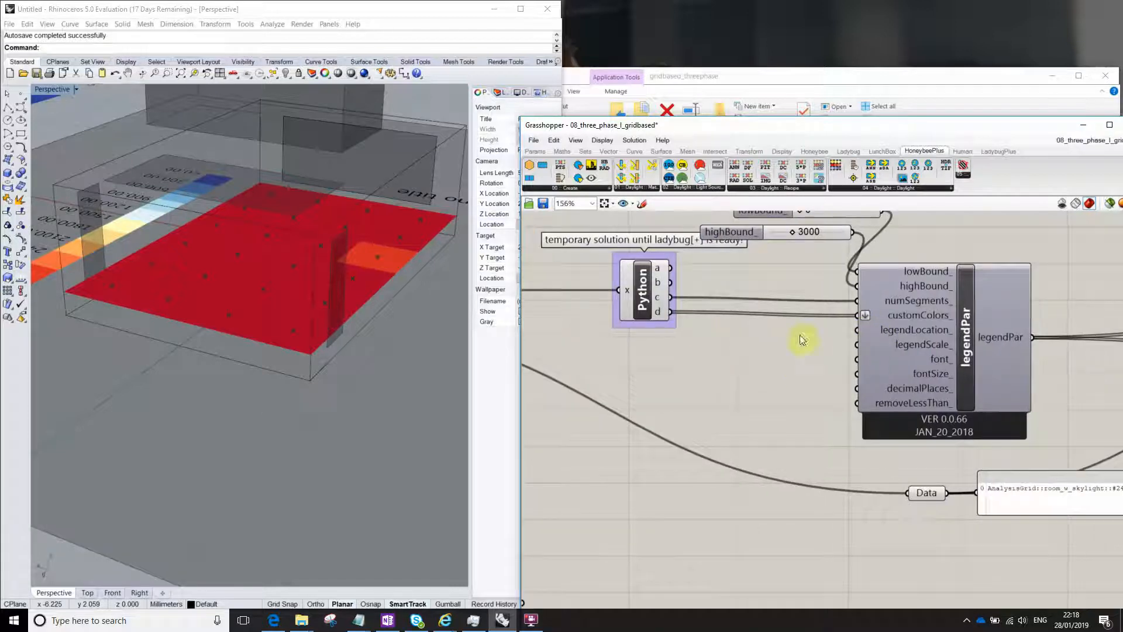
{"action": "mouse_move", "coordinate": [912, 315]}
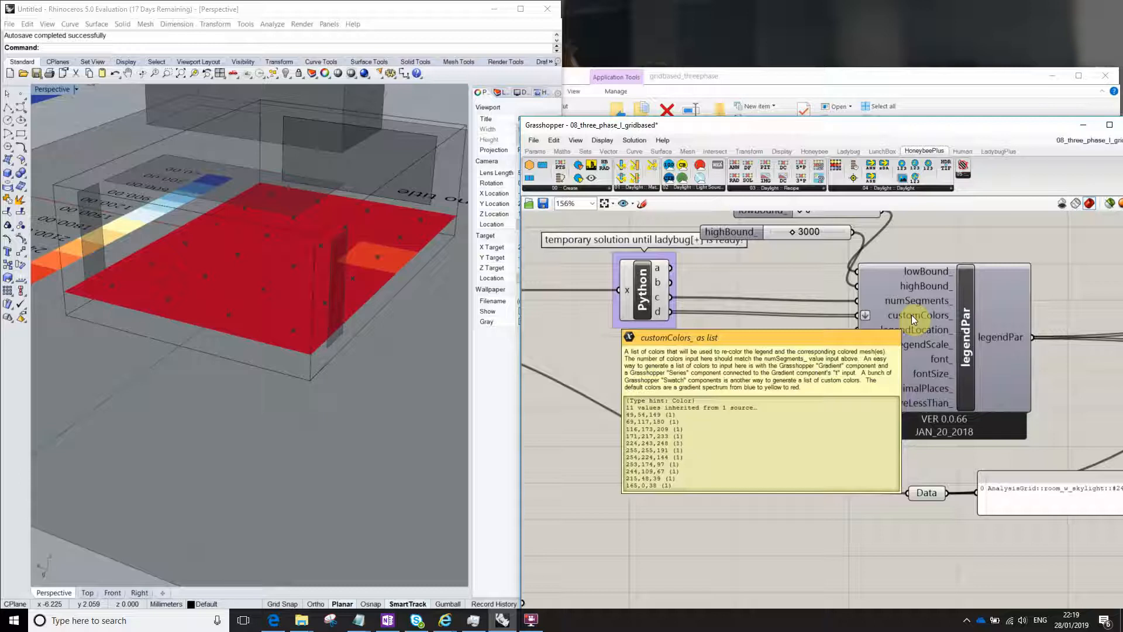
{"action": "scroll", "coordinate": [732, 338], "scroll_direction": "down", "scroll_amount": 5}
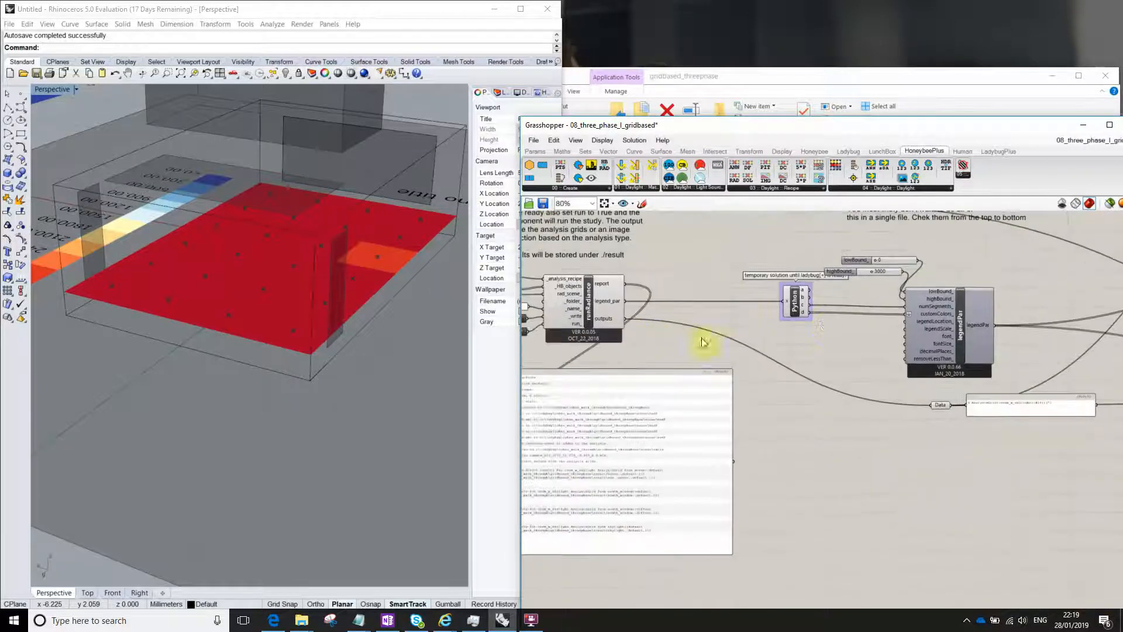
{"action": "left_click_drag", "start_coordinate": [793, 302], "coordinate": [817, 304]}
{"action": "right_click_drag", "start_coordinate": [832, 330], "coordinate": [769, 340]}
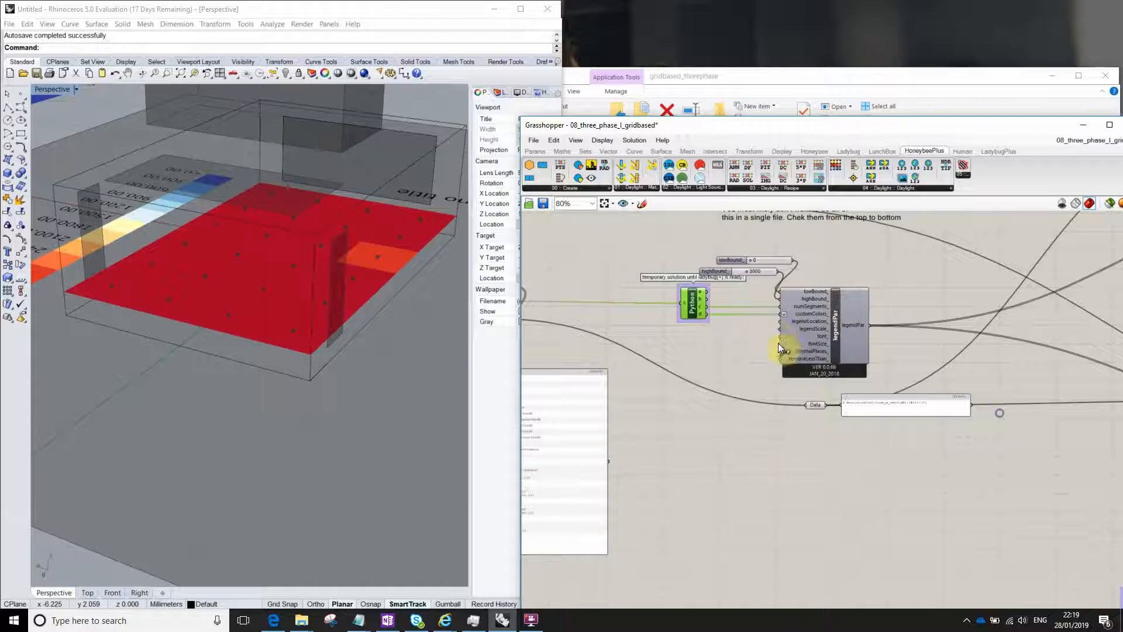
Examine how the legendPar and Data wires run to the hourly results section and its hoy and hourlyValues components
{"action": "right_click_drag", "start_coordinate": [793, 377], "coordinate": [819, 367]}
{"action": "scroll", "coordinate": [820, 365], "scroll_direction": "down", "scroll_amount": 4}
{"action": "right_click_drag", "start_coordinate": [840, 409], "coordinate": [769, 412]}
{"action": "scroll", "coordinate": [766, 369], "scroll_direction": "up", "scroll_amount": 4}
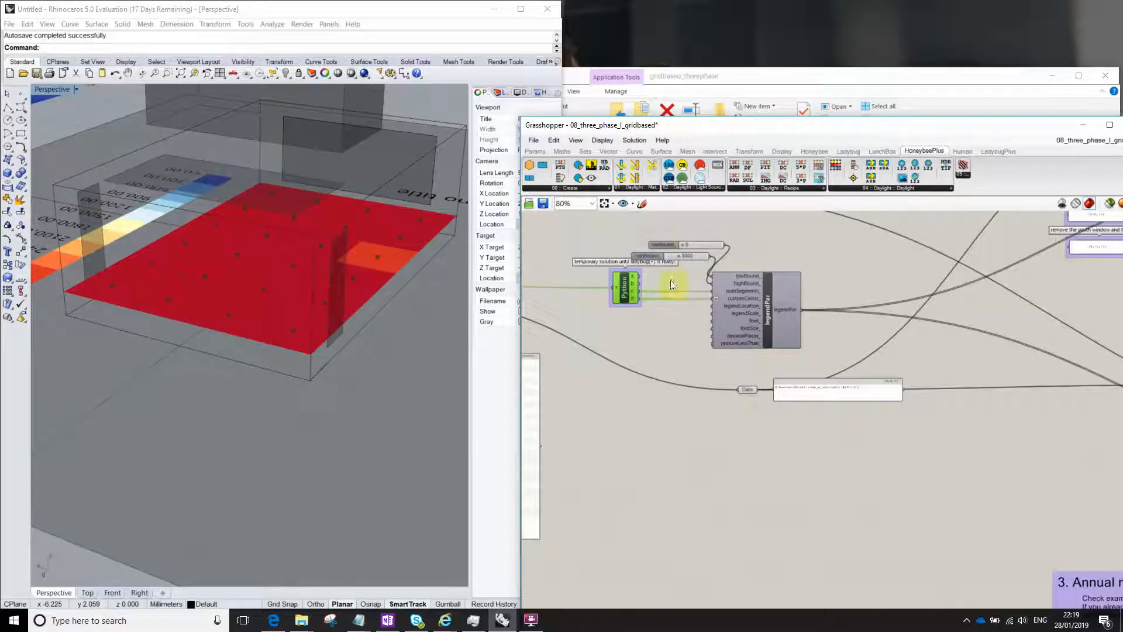
{"action": "right_click_drag", "start_coordinate": [937, 530], "coordinate": [918, 547]}
{"action": "right_click_drag", "start_coordinate": [890, 361], "coordinate": [791, 380]}
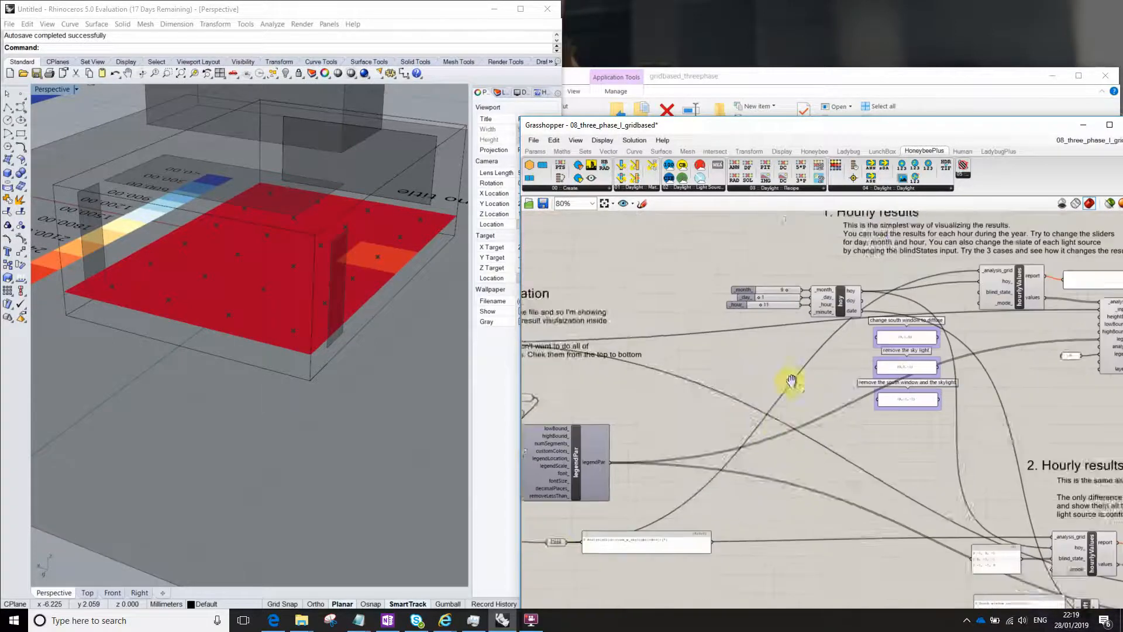
{"action": "right_click_drag", "start_coordinate": [787, 420], "coordinate": [674, 313]}
{"action": "right_click_drag", "start_coordinate": [671, 398], "coordinate": [809, 394]}
{"action": "right_click_drag", "start_coordinate": [809, 310], "coordinate": [789, 464]}
{"action": "scroll", "coordinate": [854, 356], "scroll_direction": "up", "scroll_amount": 1}
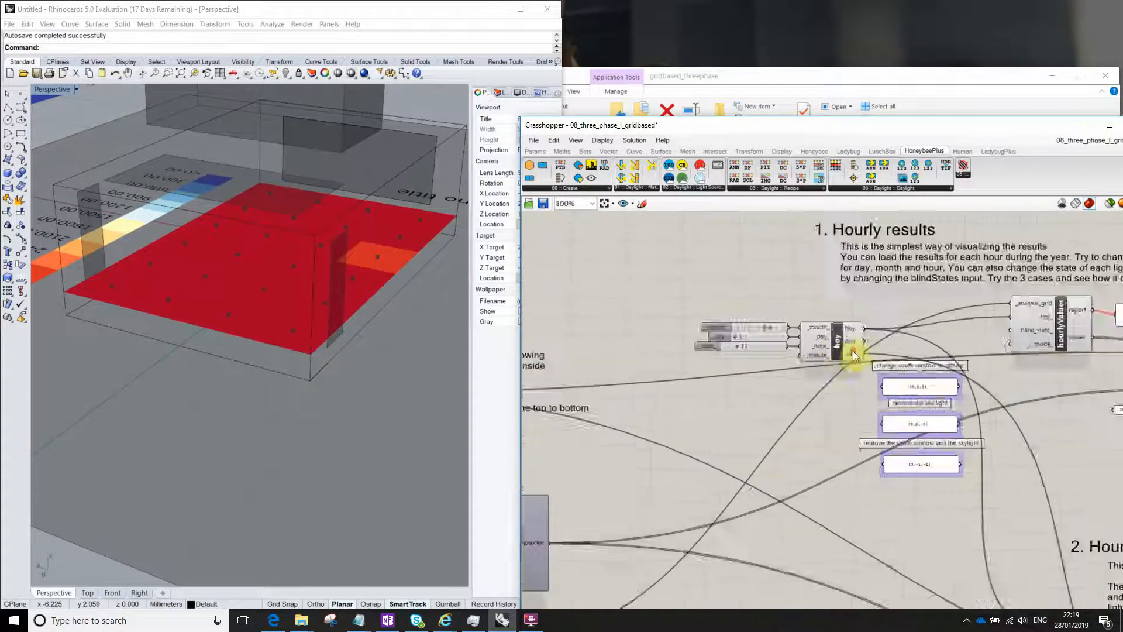
{"action": "scroll", "coordinate": [854, 356], "scroll_direction": "down", "scroll_amount": 1}
{"action": "right_click_drag", "start_coordinate": [627, 555], "coordinate": [647, 518]}
{"action": "right_click_drag", "start_coordinate": [868, 441], "coordinate": [720, 479]}
{"action": "right_click_drag", "start_coordinate": [669, 508], "coordinate": [824, 431]}
{"action": "scroll", "coordinate": [864, 375], "scroll_direction": "down", "scroll_amount": 3}
{"action": "scroll", "coordinate": [726, 487], "scroll_direction": "up", "scroll_amount": 5}
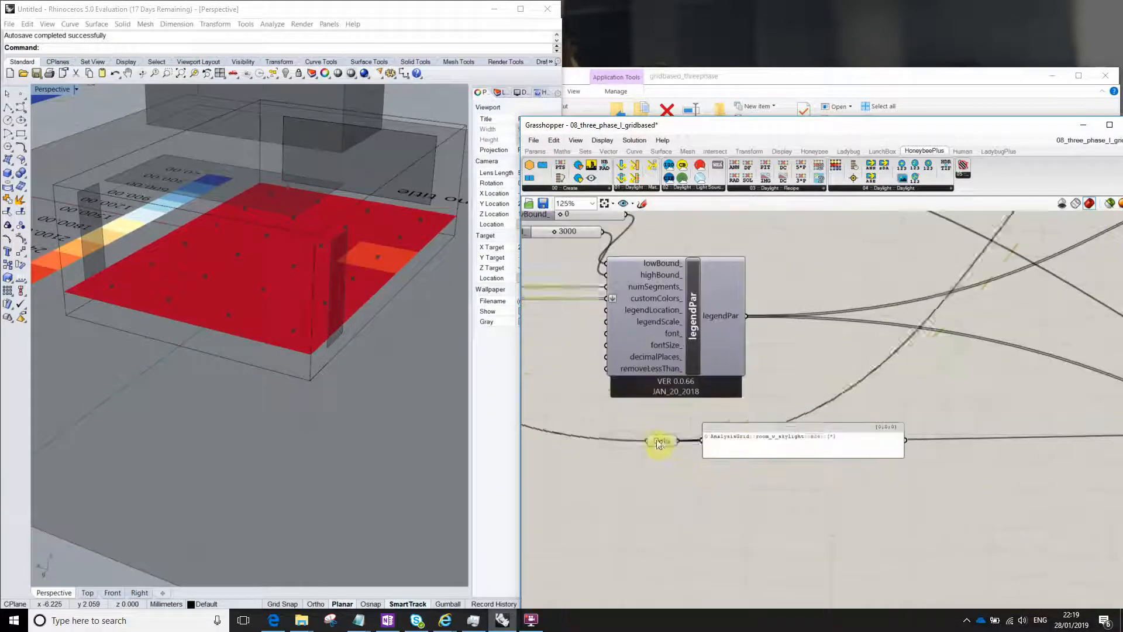
Move the Data parameter slightly higher so that its outgoing wires clear the attached panel
{"action": "left_click_drag", "start_coordinate": [657, 440], "coordinate": [669, 416]}
{"action": "right_click_drag", "start_coordinate": [599, 426], "coordinate": [915, 426]}
{"action": "scroll", "coordinate": [568, 316], "scroll_direction": "down", "scroll_amount": 1}
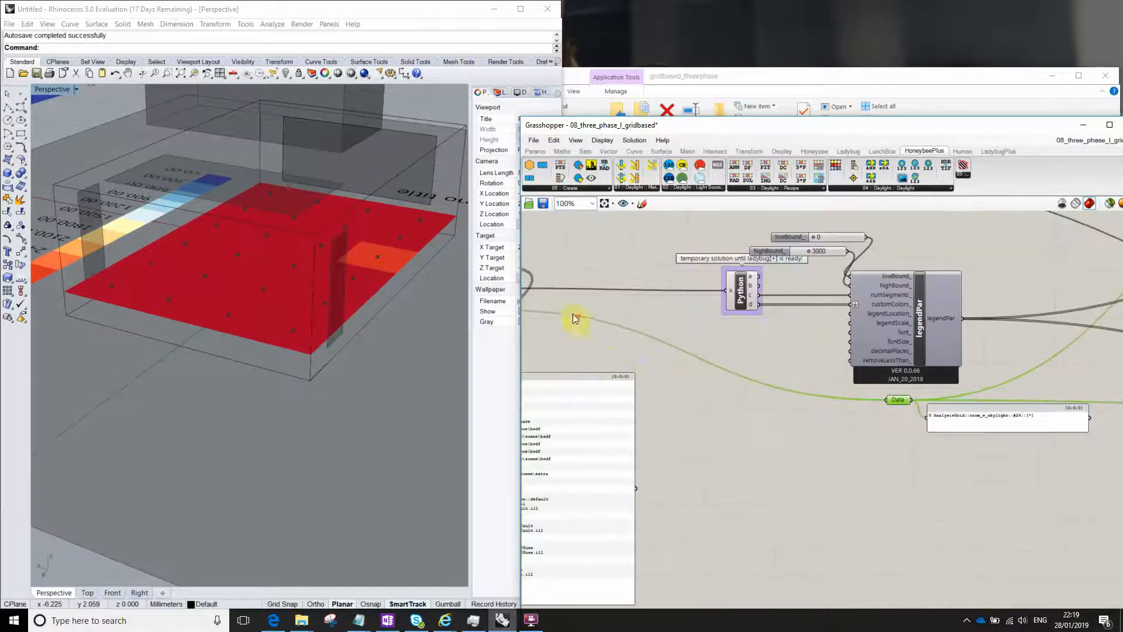
Examine the runRadiance component and read the result-loading lines in its report panel
{"action": "right_click_drag", "start_coordinate": [575, 318], "coordinate": [891, 329]}
{"action": "scroll", "coordinate": [768, 329], "scroll_direction": "up", "scroll_amount": 3}
{"action": "scroll", "coordinate": [808, 354], "scroll_direction": "down", "scroll_amount": 2}
{"action": "right_click_drag", "start_coordinate": [819, 333], "coordinate": [801, 374]}
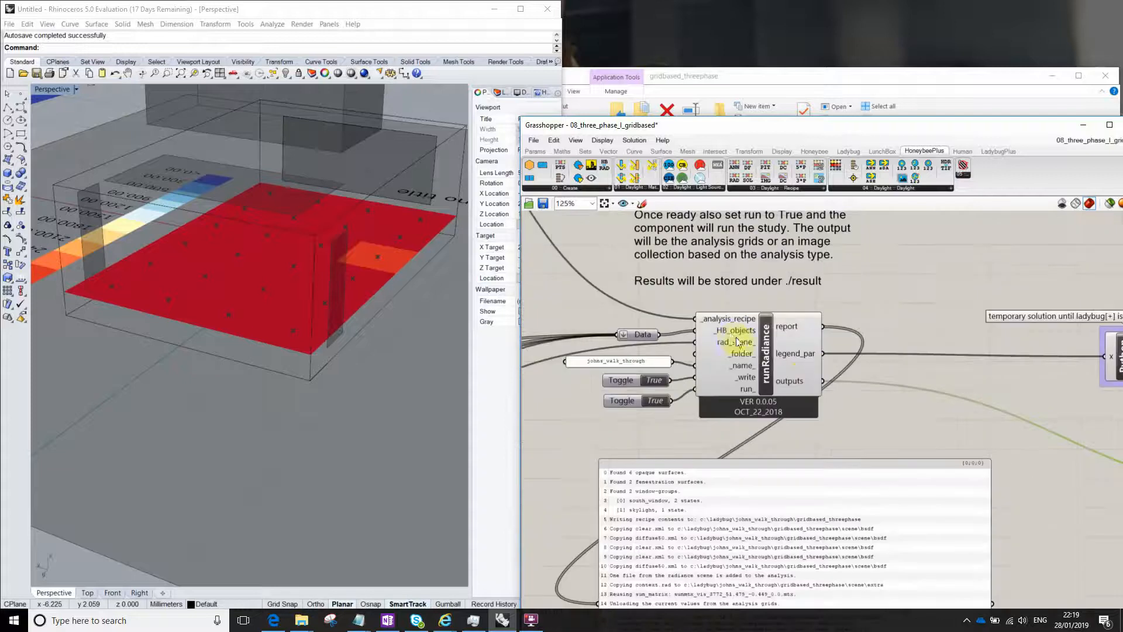
{"action": "right_click_drag", "start_coordinate": [778, 459], "coordinate": [822, 444]}
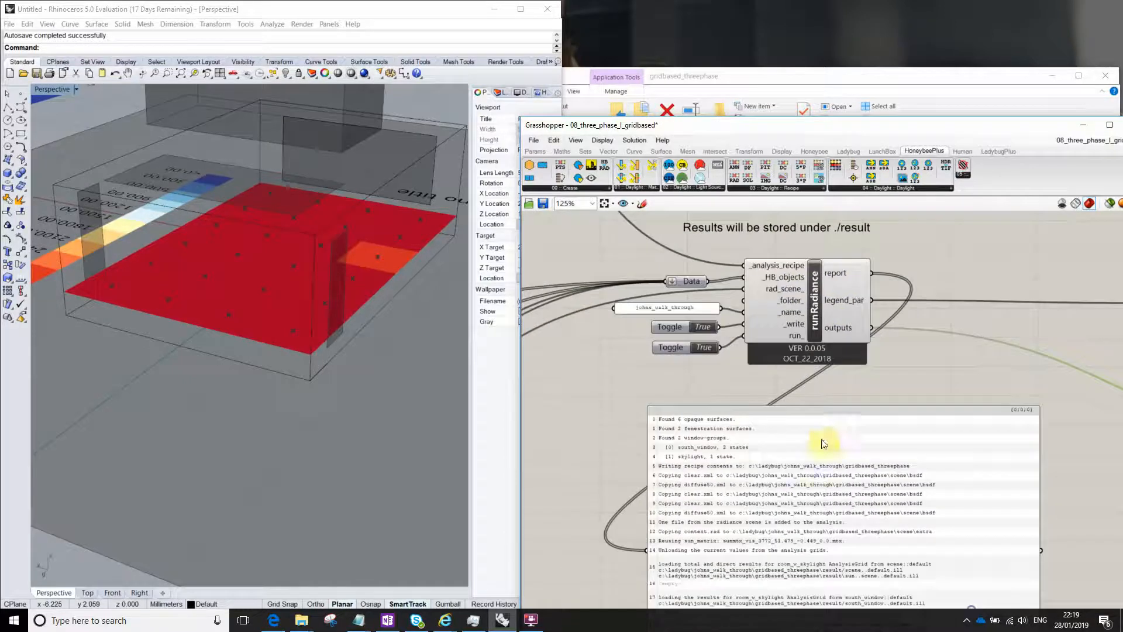
{"action": "scroll", "coordinate": [822, 444], "scroll_direction": "down", "scroll_amount": 2}
{"action": "scroll", "coordinate": [792, 526], "scroll_direction": "up", "scroll_amount": 2}
{"action": "right_click_drag", "start_coordinate": [792, 526], "coordinate": [788, 463]}
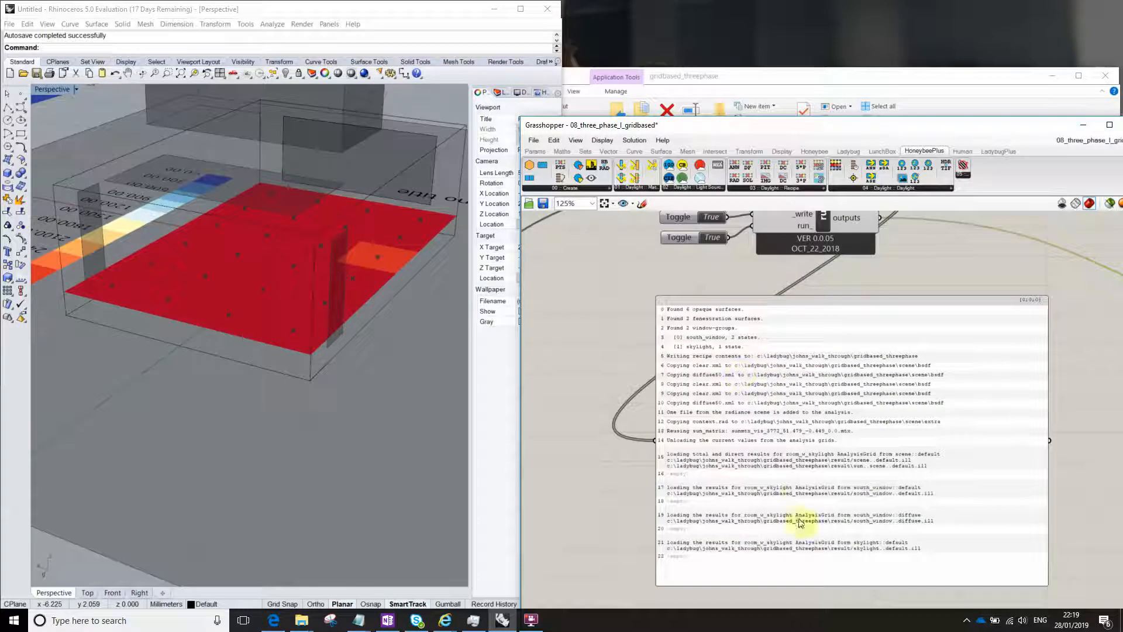
{"action": "scroll", "coordinate": [760, 541], "scroll_direction": "up", "scroll_amount": 4}
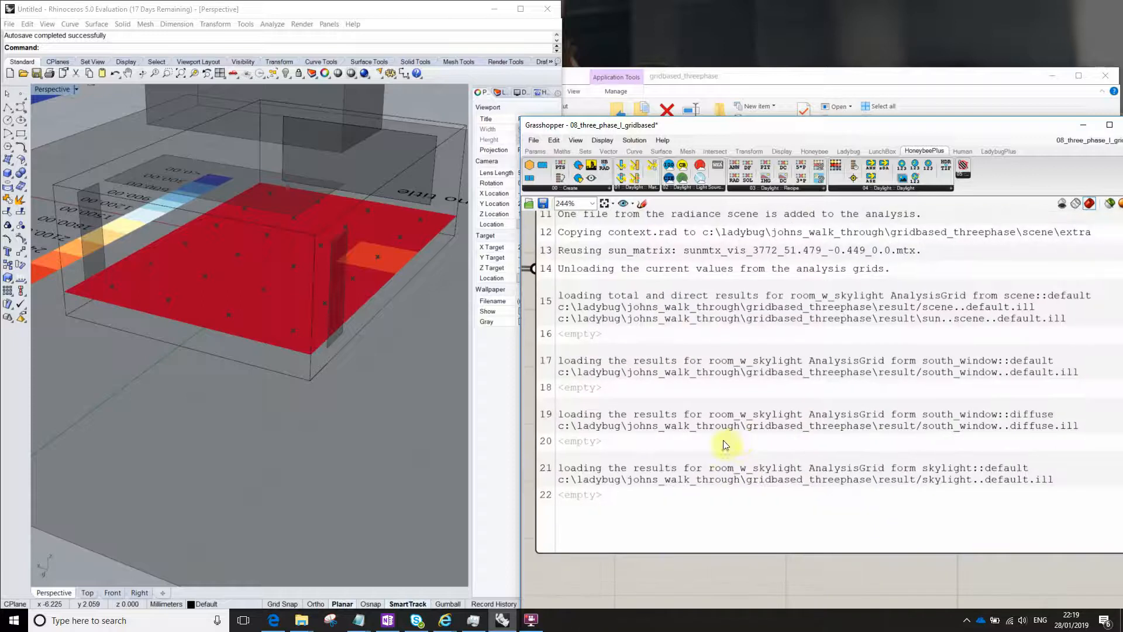
{"action": "scroll", "coordinate": [723, 445], "scroll_direction": "down", "scroll_amount": 3}
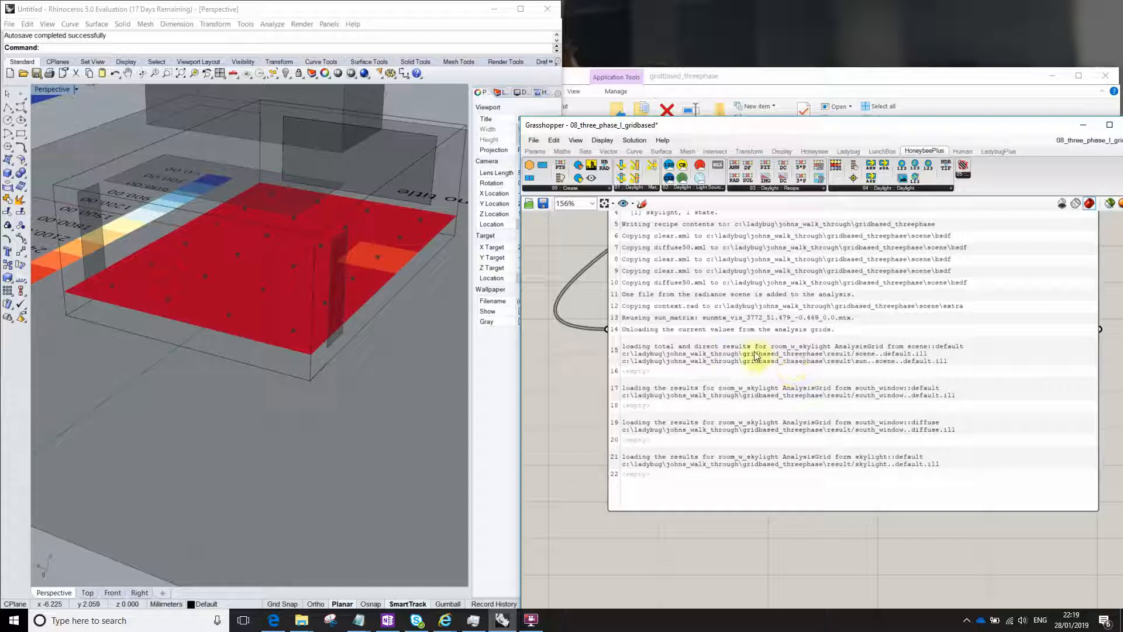
{"action": "scroll", "coordinate": [762, 357], "scroll_direction": "down", "scroll_amount": 3}
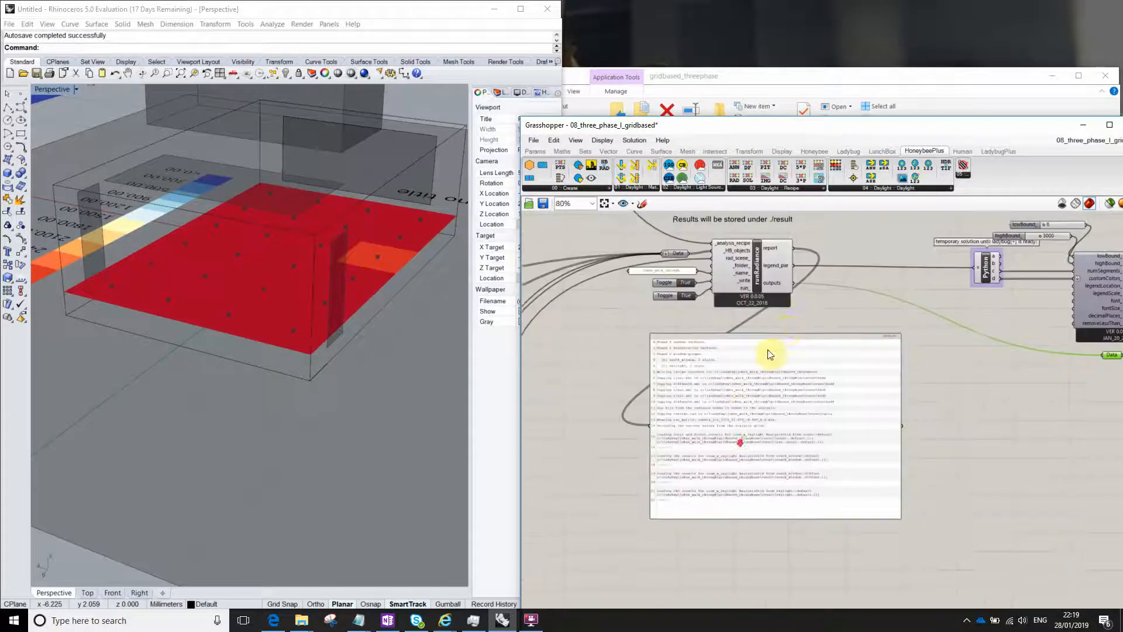
Move the report panel farther below the runRadiance component
{"action": "right_click_drag", "start_coordinate": [780, 342], "coordinate": [727, 414]}
{"action": "right_click_drag", "start_coordinate": [694, 458], "coordinate": [640, 472]}
{"action": "right_click_drag", "start_coordinate": [634, 540], "coordinate": [638, 520]}
{"action": "right_click_drag", "start_coordinate": [887, 446], "coordinate": [872, 488]}
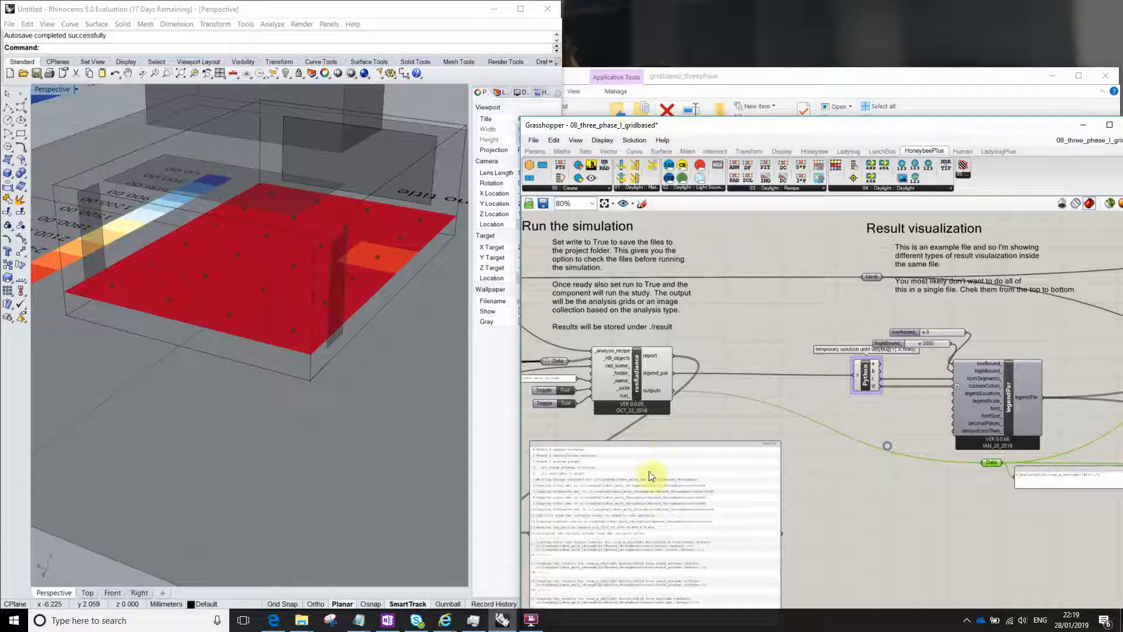
{"action": "left_click_drag", "start_coordinate": [649, 476], "coordinate": [676, 505]}
{"action": "right_click_drag", "start_coordinate": [661, 498], "coordinate": [659, 492]}
{"action": "left_click_drag", "start_coordinate": [658, 492], "coordinate": [650, 530]}
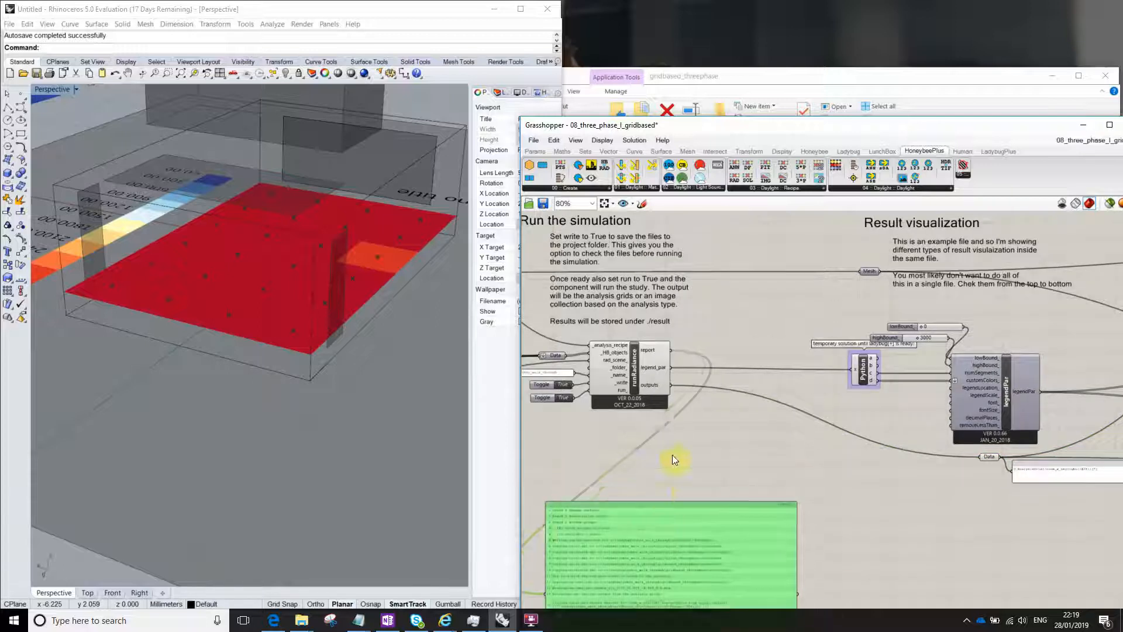
{"action": "left_click", "coordinate": [672, 455]}
Nudge legendPar slightly away from the Python component, and briefly select the runRadiance component
{"action": "left_click_drag", "start_coordinate": [997, 374], "coordinate": [1002, 369]}
{"action": "left_click", "coordinate": [883, 413]}
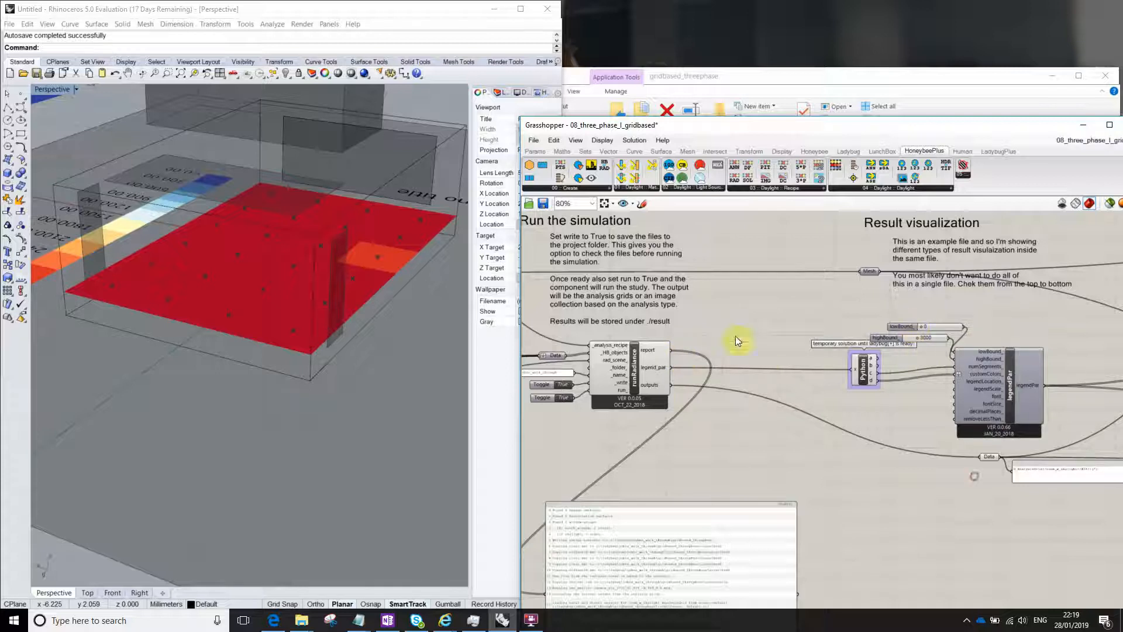
{"action": "left_click", "coordinate": [647, 388]}
{"action": "left_click", "coordinate": [729, 442]}
{"action": "right_click_drag", "start_coordinate": [897, 481], "coordinate": [806, 459]}
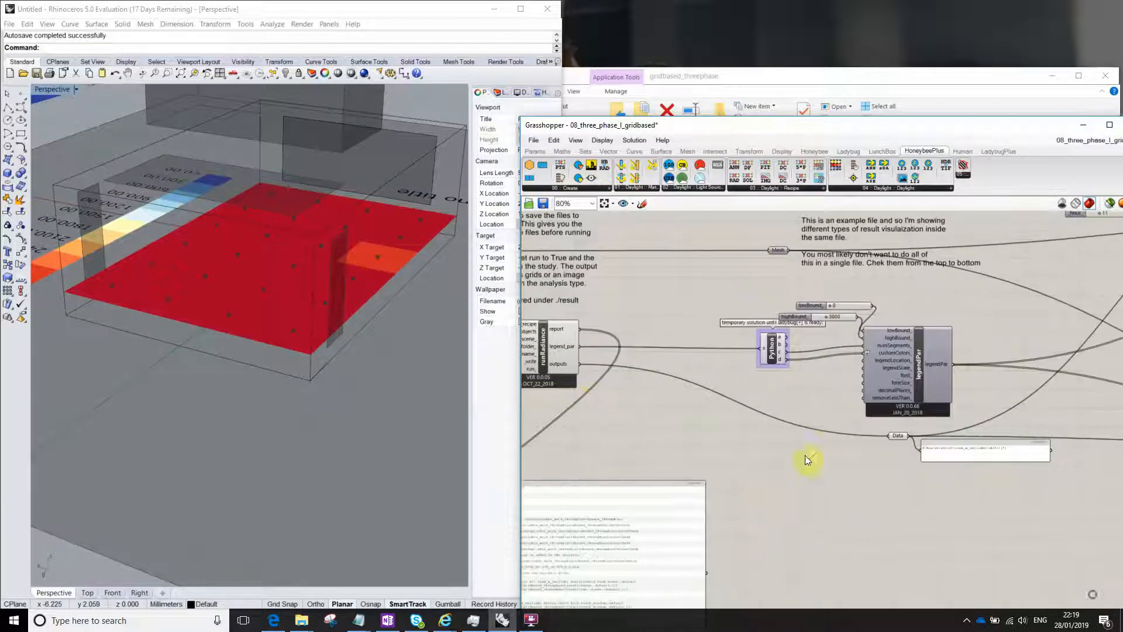
Add a temporary panel connected to runRadiance's outputs, widen it to read the analysis grid, and remove it
{"action": "double_click", "coordinate": [665, 437]}
{"action": "type", "text": "panel"}
{"action": "key", "text": "Return"}
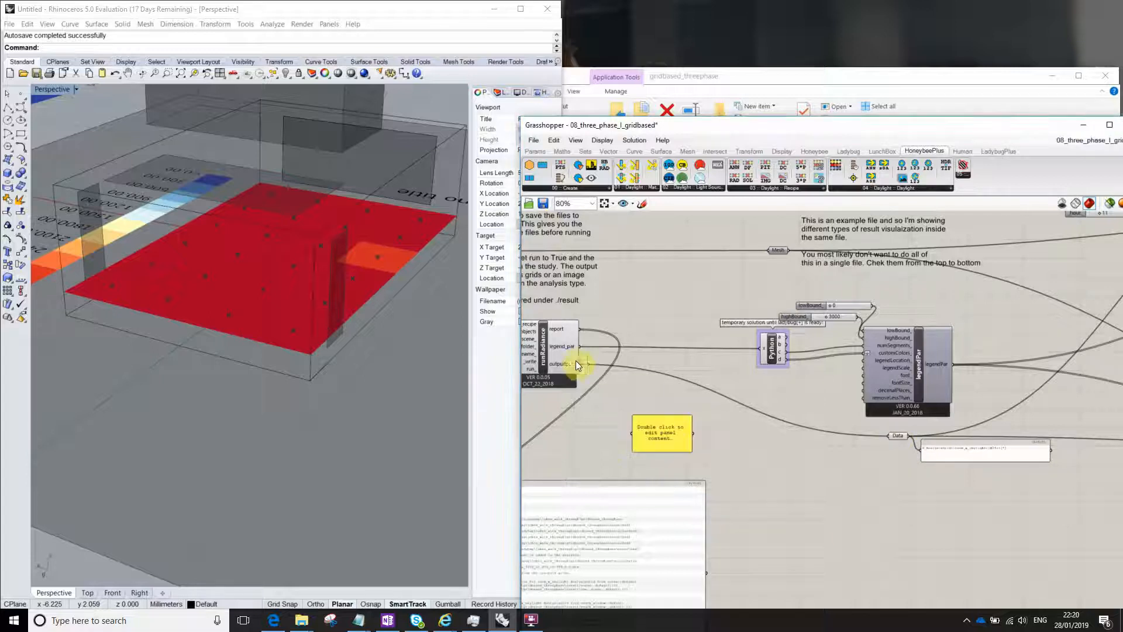
{"action": "left_click_drag", "start_coordinate": [622, 424], "coordinate": [820, 449]}
{"action": "scroll", "coordinate": [695, 438], "scroll_direction": "up", "scroll_amount": 3}
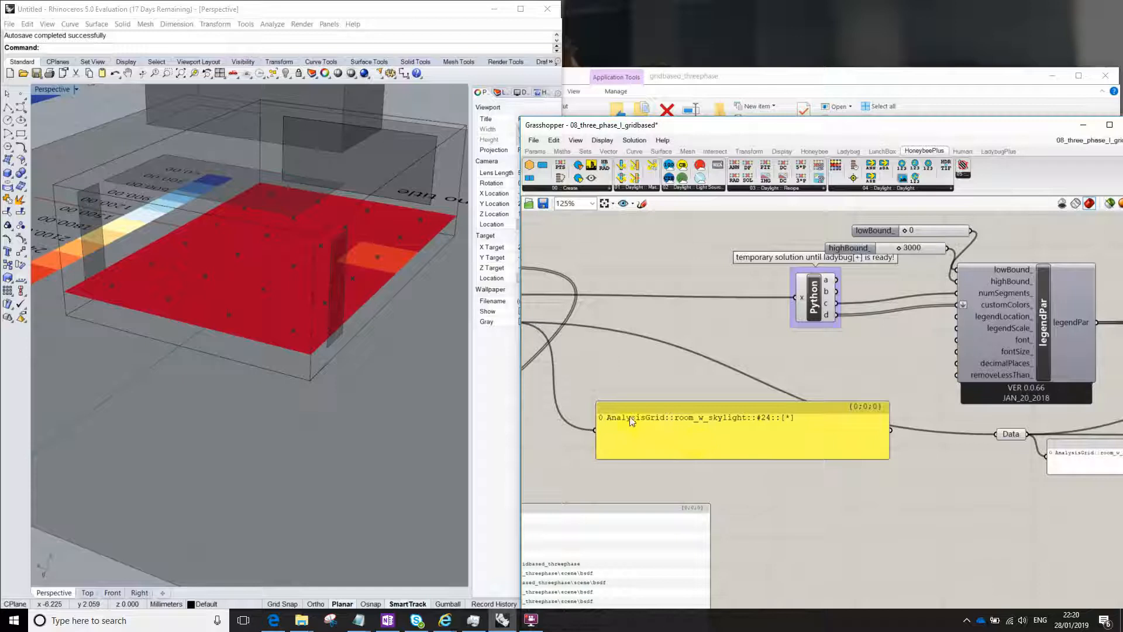
{"action": "right_click_drag", "start_coordinate": [630, 418], "coordinate": [667, 416]}
{"action": "left_click_drag", "start_coordinate": [684, 422], "coordinate": [744, 437]}
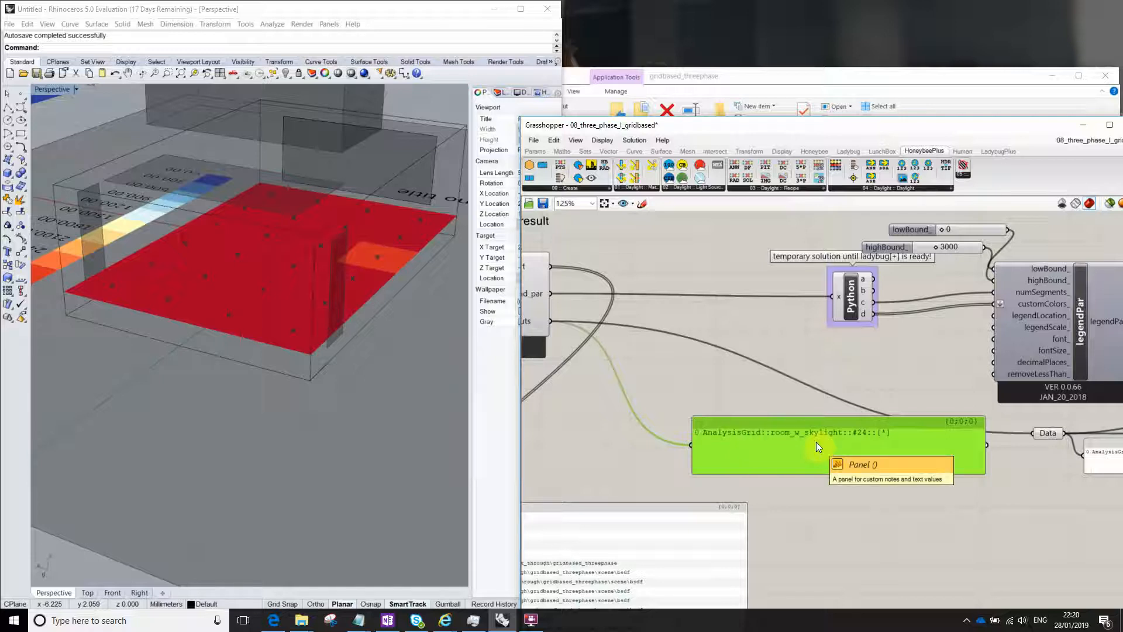
{"action": "scroll", "coordinate": [885, 454], "scroll_direction": "down", "scroll_amount": 5}
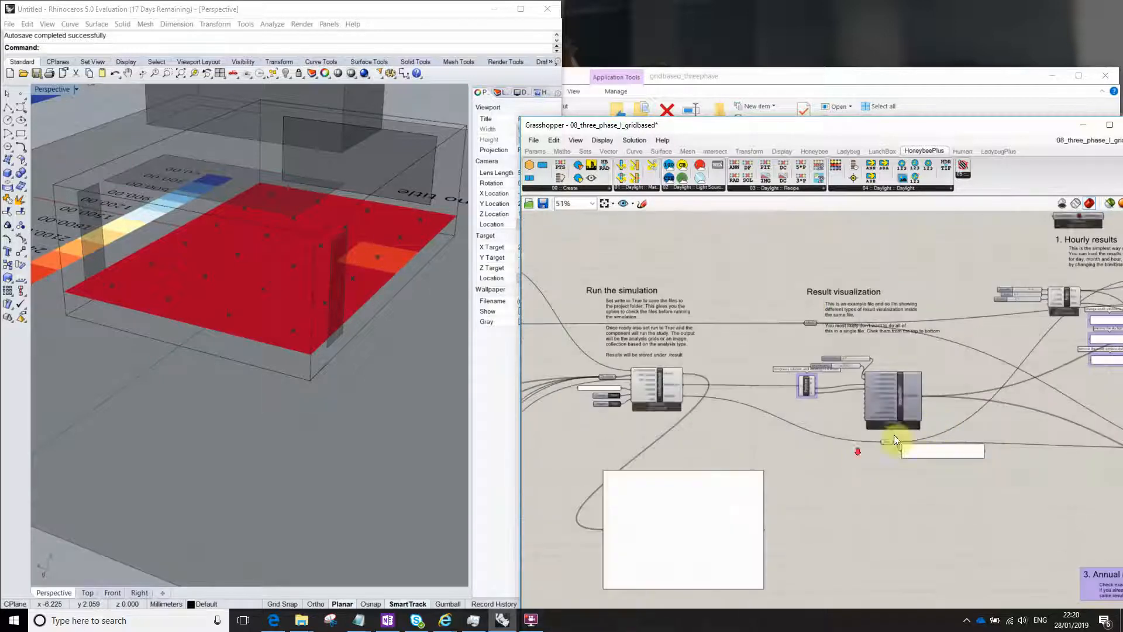
Move the Data parameter past legendPar and place the Hourly results section's hourlyValues component beside it
{"action": "scroll", "coordinate": [908, 388], "scroll_direction": "up", "scroll_amount": 4}
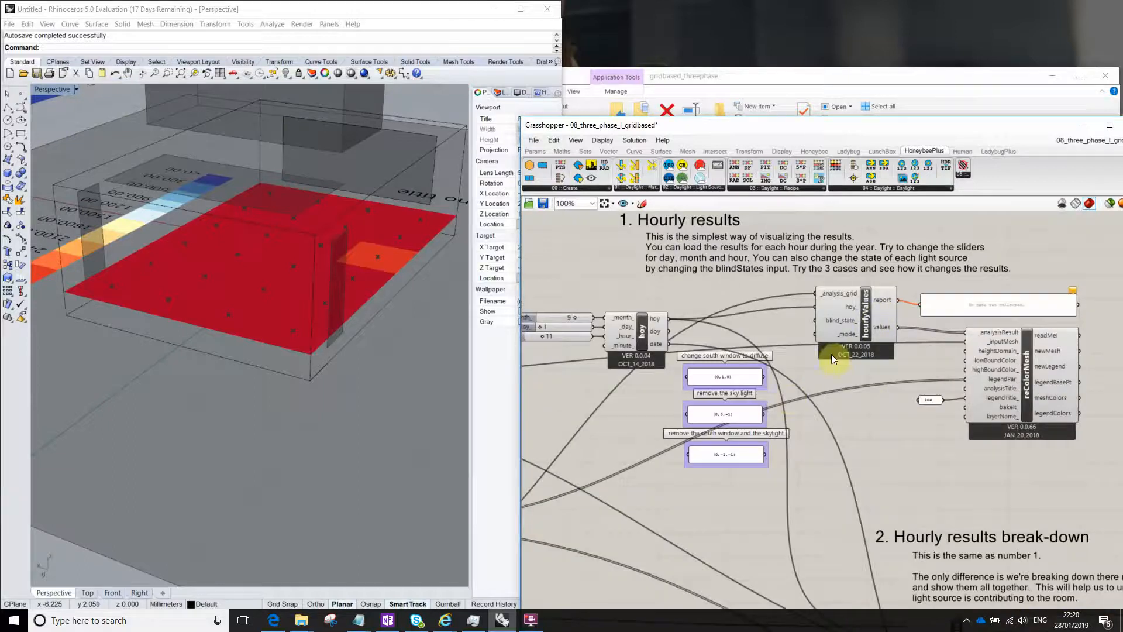
{"action": "right_click_drag", "start_coordinate": [735, 411], "coordinate": [832, 333]}
{"action": "scroll", "coordinate": [831, 334], "scroll_direction": "down", "scroll_amount": 1}
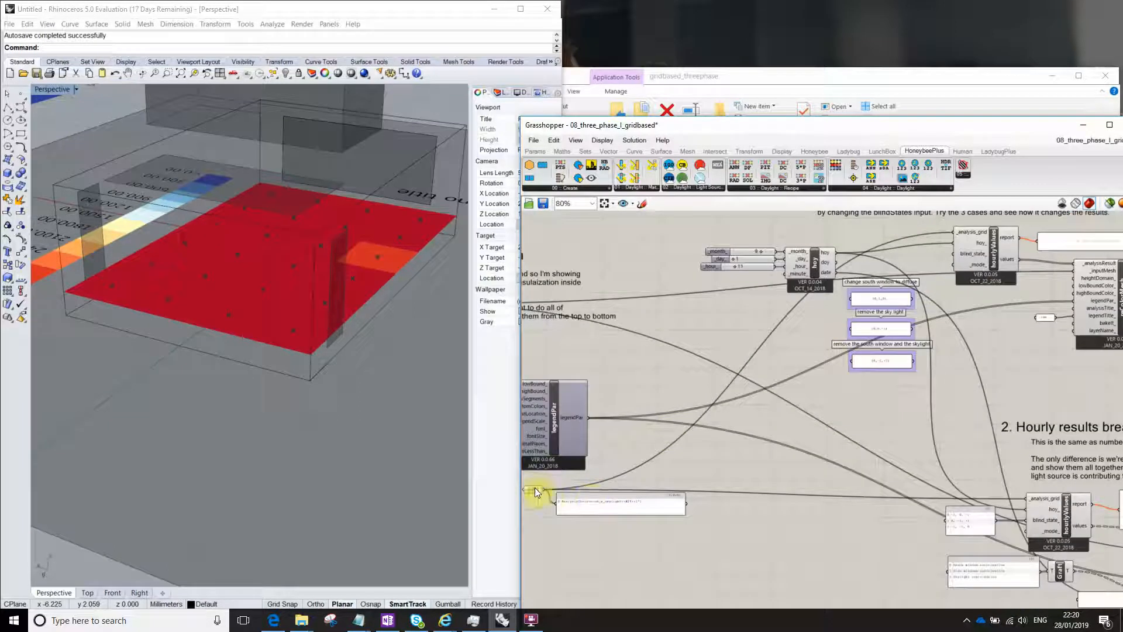
{"action": "left_click_drag", "start_coordinate": [536, 487], "coordinate": [662, 479]}
{"action": "left_click_drag", "start_coordinate": [983, 243], "coordinate": [747, 485]}
{"action": "right_click_drag", "start_coordinate": [638, 468], "coordinate": [880, 396]}
{"action": "right_click_drag", "start_coordinate": [759, 394], "coordinate": [938, 392]}
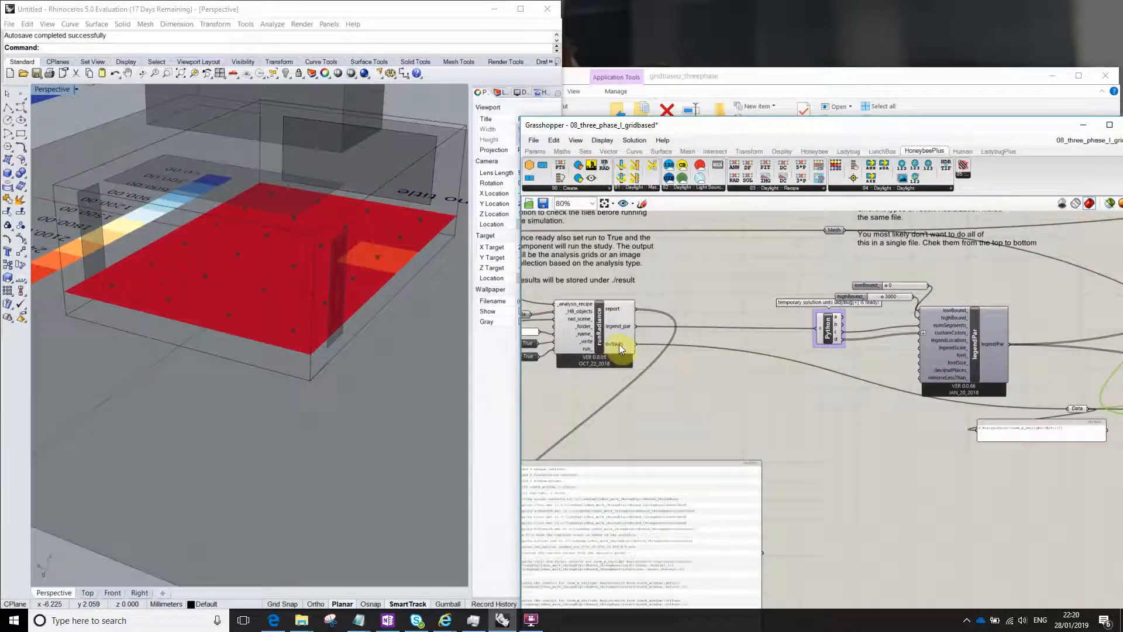
{"action": "right_click_drag", "start_coordinate": [1111, 403], "coordinate": [903, 403]}
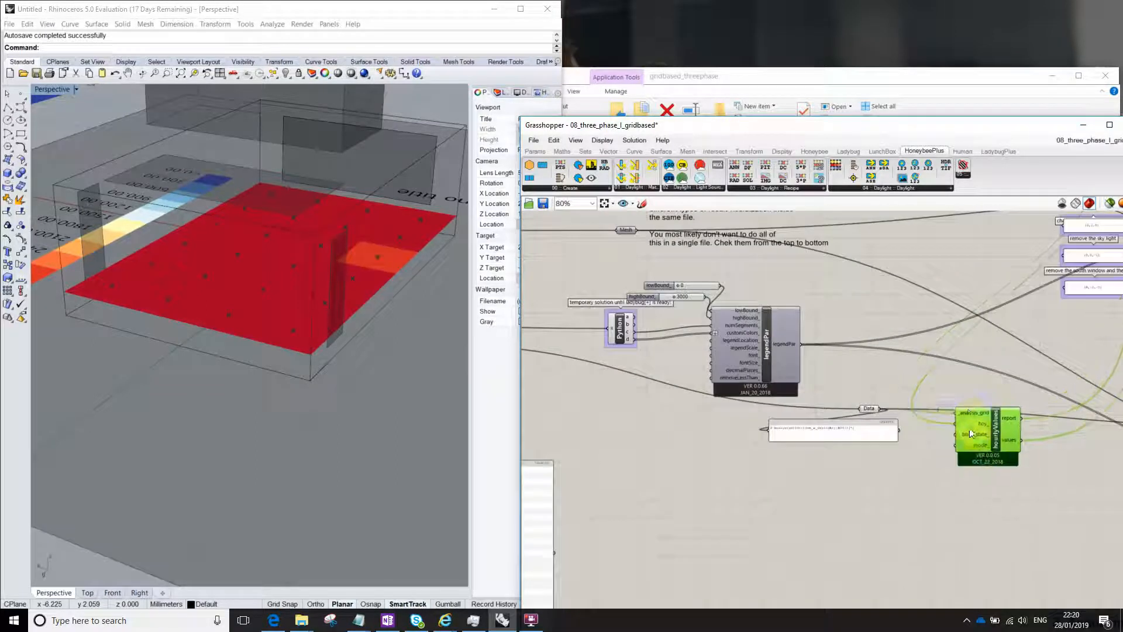
Move the hourlyValues component from beside the Data parameter back up into the Hourly results section
{"action": "right_click_drag", "start_coordinate": [955, 429], "coordinate": [961, 408]}
{"action": "left_click_drag", "start_coordinate": [980, 411], "coordinate": [980, 407]}
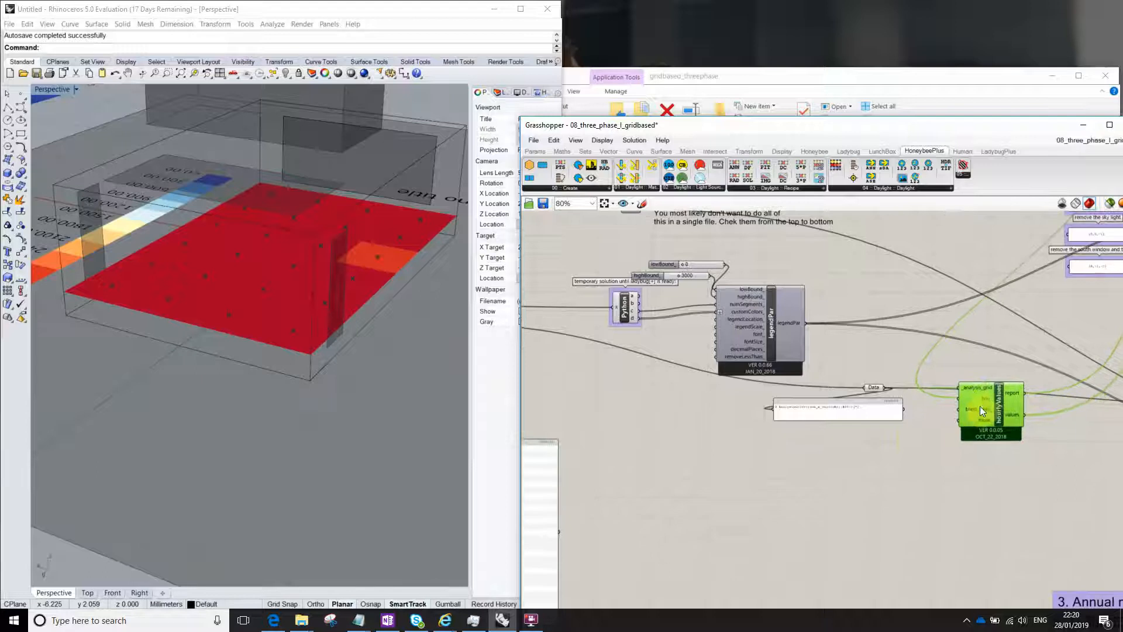
{"action": "right_click_drag", "start_coordinate": [910, 440], "coordinate": [802, 442]}
{"action": "left_click_drag", "start_coordinate": [881, 407], "coordinate": [950, 283]}
{"action": "scroll", "coordinate": [892, 367], "scroll_direction": "down", "scroll_amount": 4}
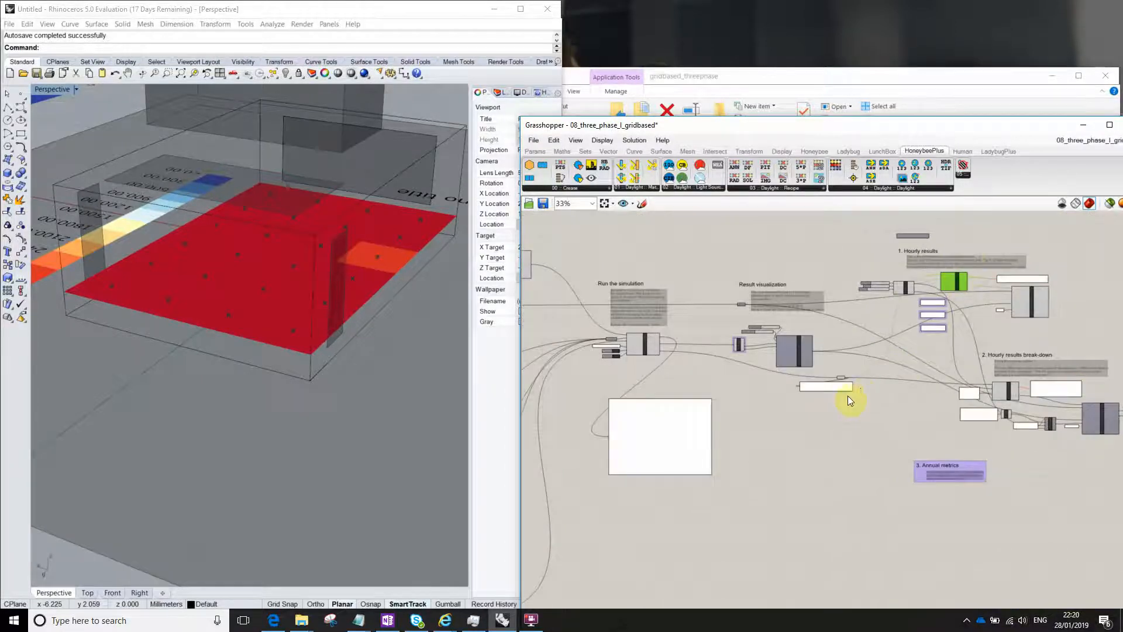
{"action": "scroll", "coordinate": [983, 231], "scroll_direction": "up", "scroll_amount": 6}
{"action": "right_click_drag", "start_coordinate": [1118, 416], "coordinate": [1122, 354]}
{"action": "left_click_drag", "start_coordinate": [906, 346], "coordinate": [918, 323]}
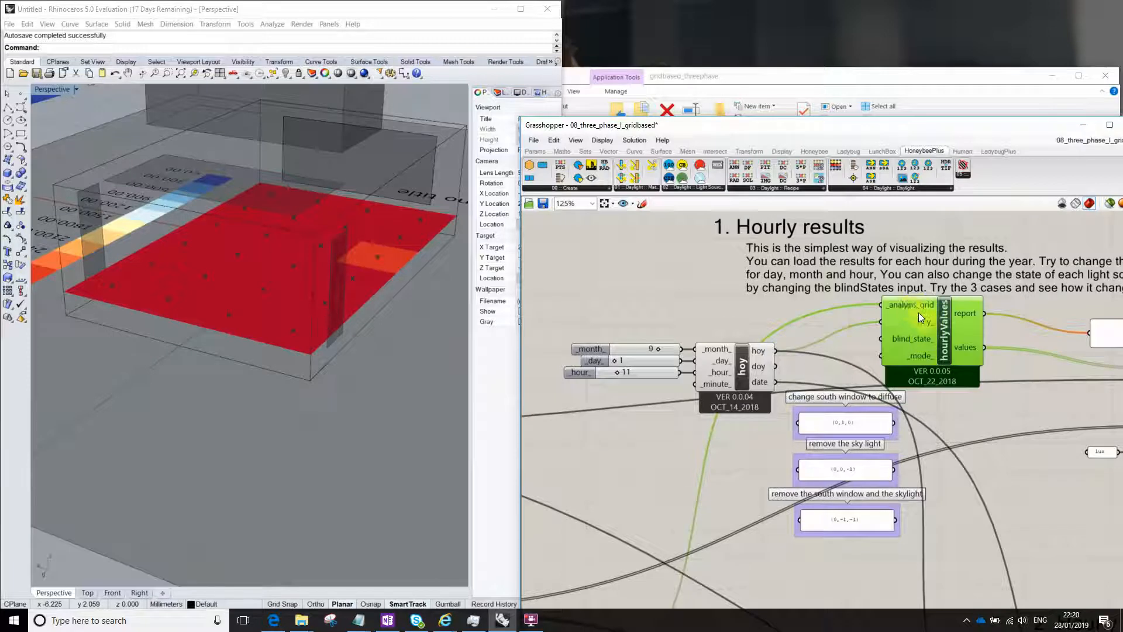
Shift the hoy component slightly up and closer to hourlyValues, then deselect it
{"action": "right_click_drag", "start_coordinate": [918, 312], "coordinate": [856, 321]}
{"action": "scroll", "coordinate": [858, 319], "scroll_direction": "down", "scroll_amount": 2}
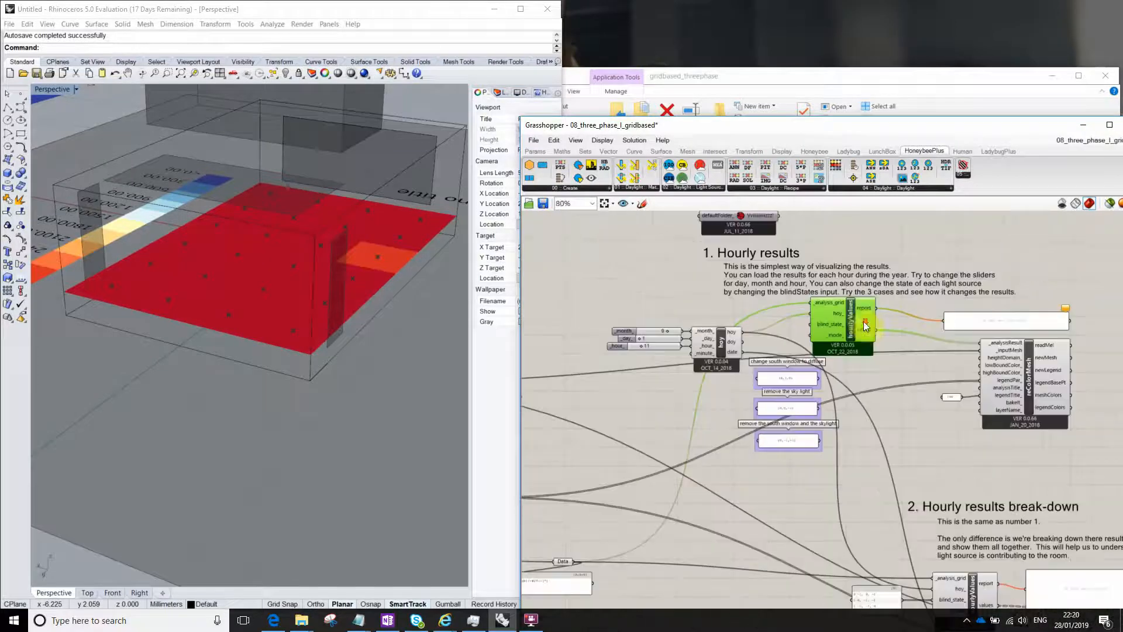
{"action": "scroll", "coordinate": [855, 318], "scroll_direction": "up", "scroll_amount": 2}
{"action": "mouse_move", "coordinate": [805, 293]}
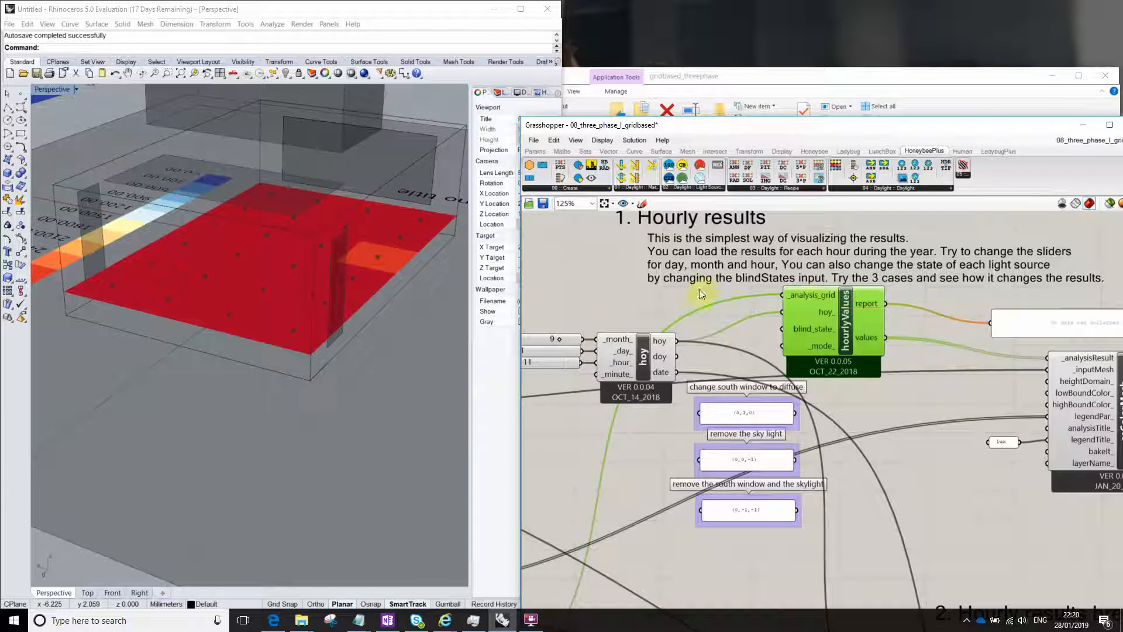
{"action": "left_click_drag", "start_coordinate": [638, 357], "coordinate": [654, 335]}
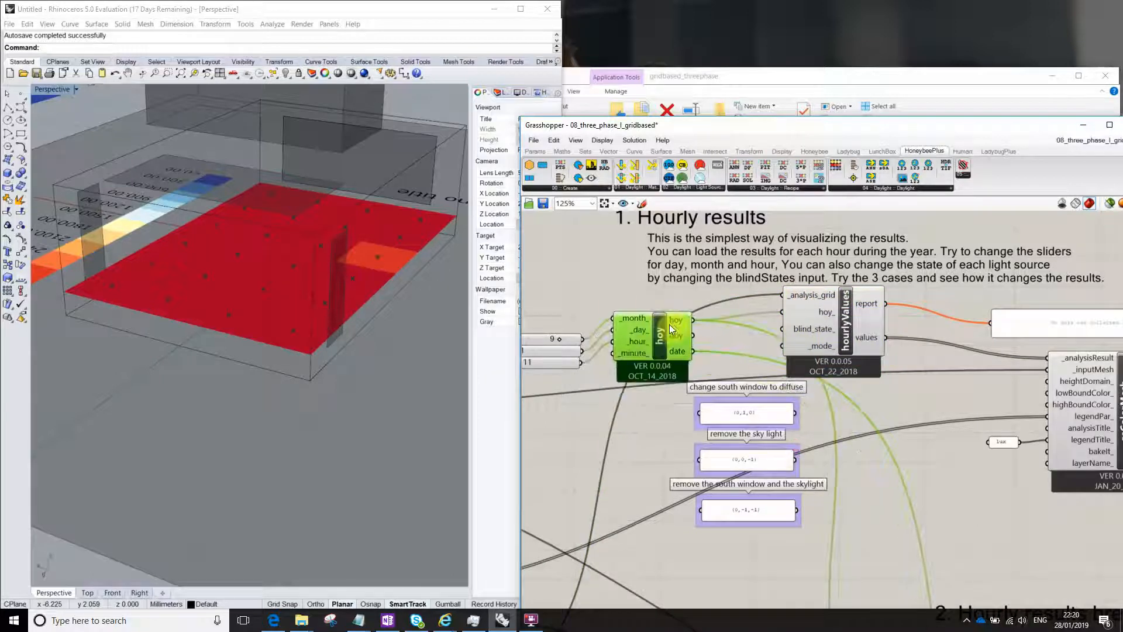
{"action": "right_click_drag", "start_coordinate": [838, 423], "coordinate": [860, 412]}
{"action": "left_click", "coordinate": [640, 299]}
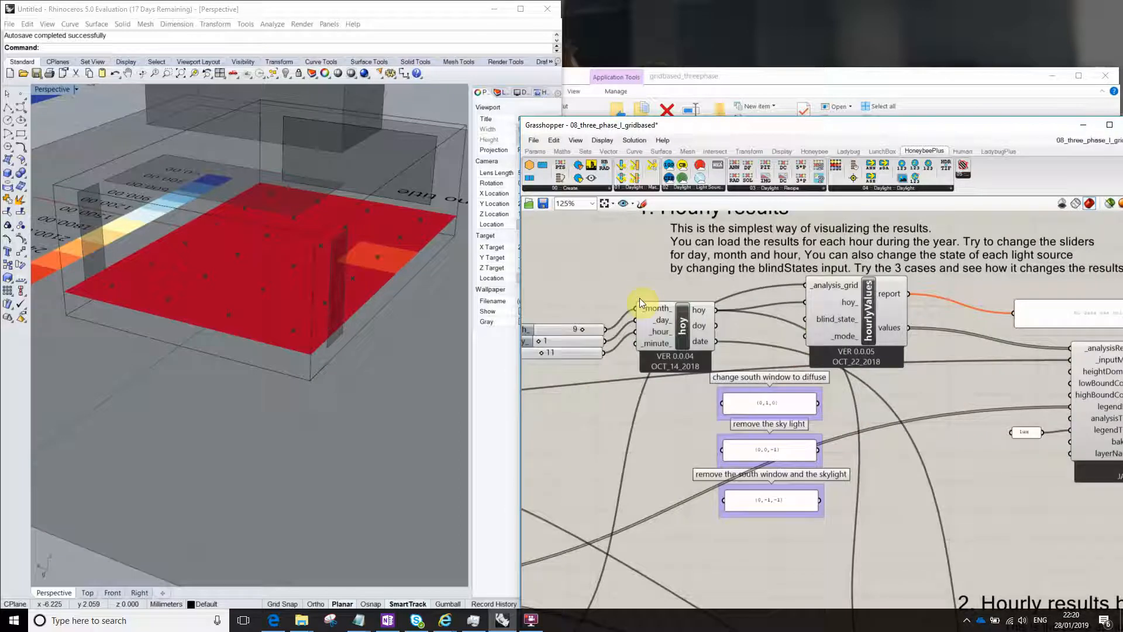
Rearrange the month, day and hour sliders feeding the hoy component, leaving the hour slider set apart below the others
{"action": "right_click_drag", "start_coordinate": [619, 330], "coordinate": [734, 325]}
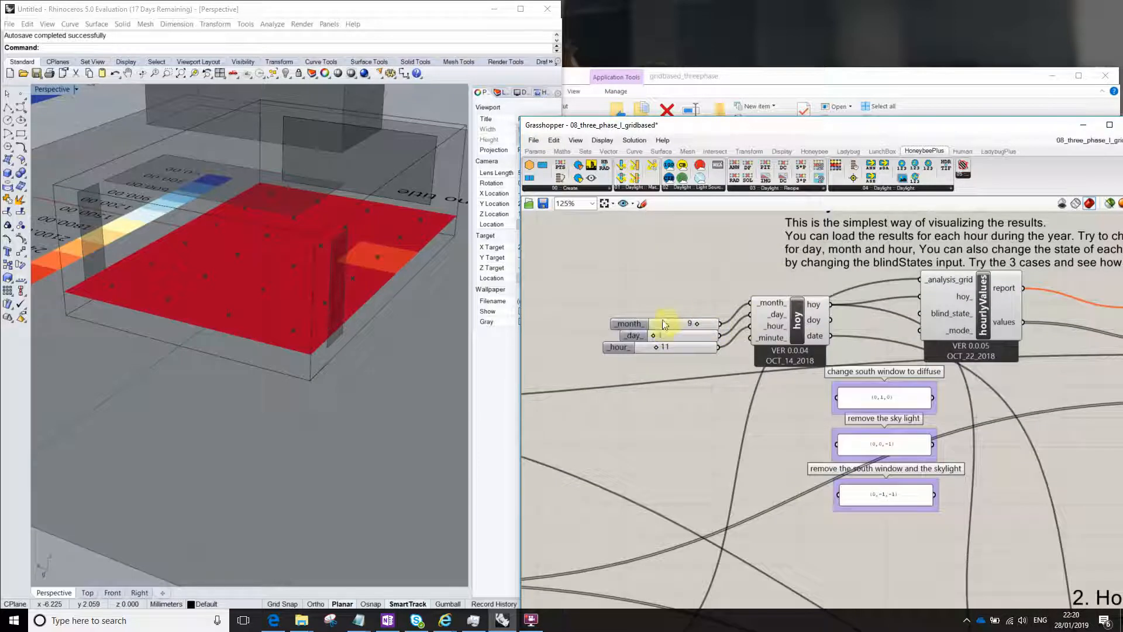
{"action": "left_click_drag", "start_coordinate": [630, 323], "coordinate": [611, 350]}
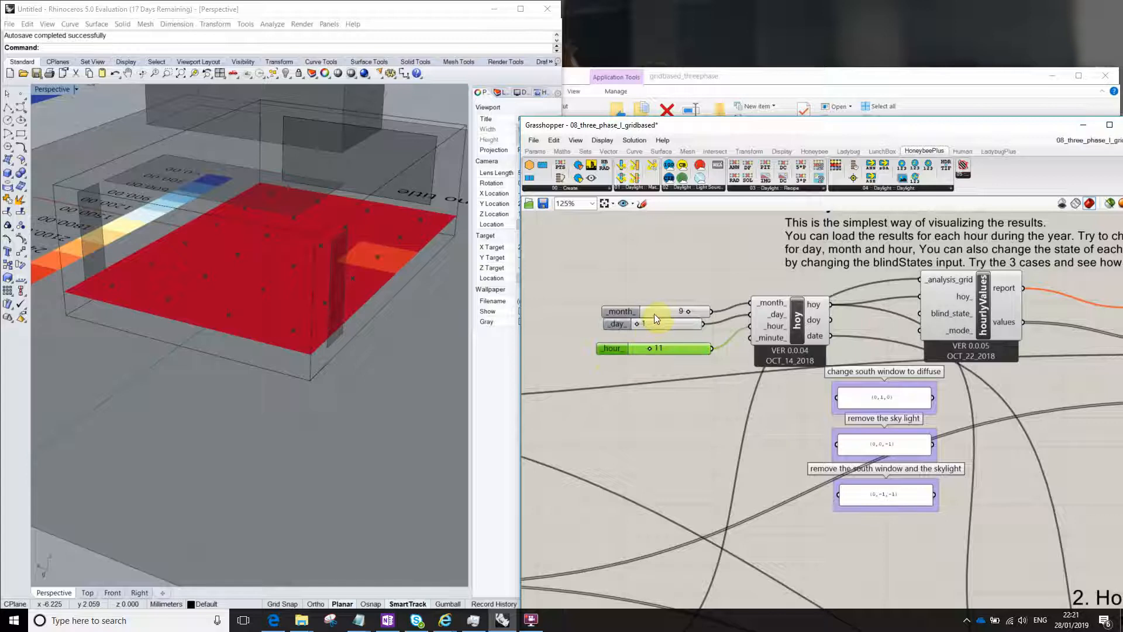
{"action": "left_click", "coordinate": [664, 403]}
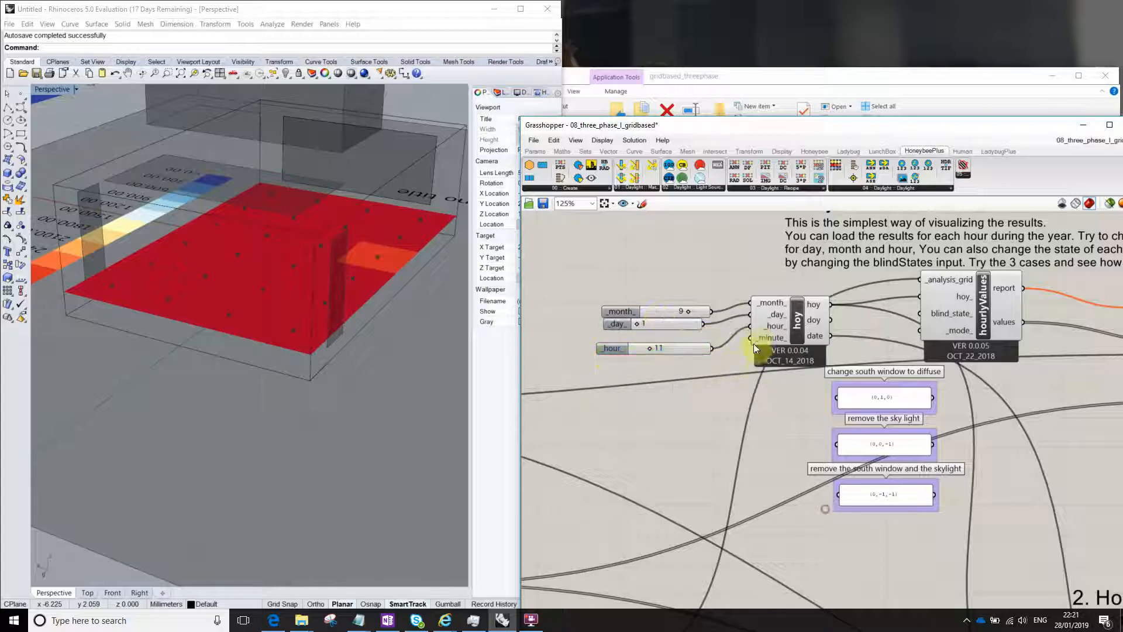
Raise the report panel farther above reColorMesh and nudge the hourlyValues component slightly toward it
{"action": "right_click_drag", "start_coordinate": [772, 350], "coordinate": [728, 346]}
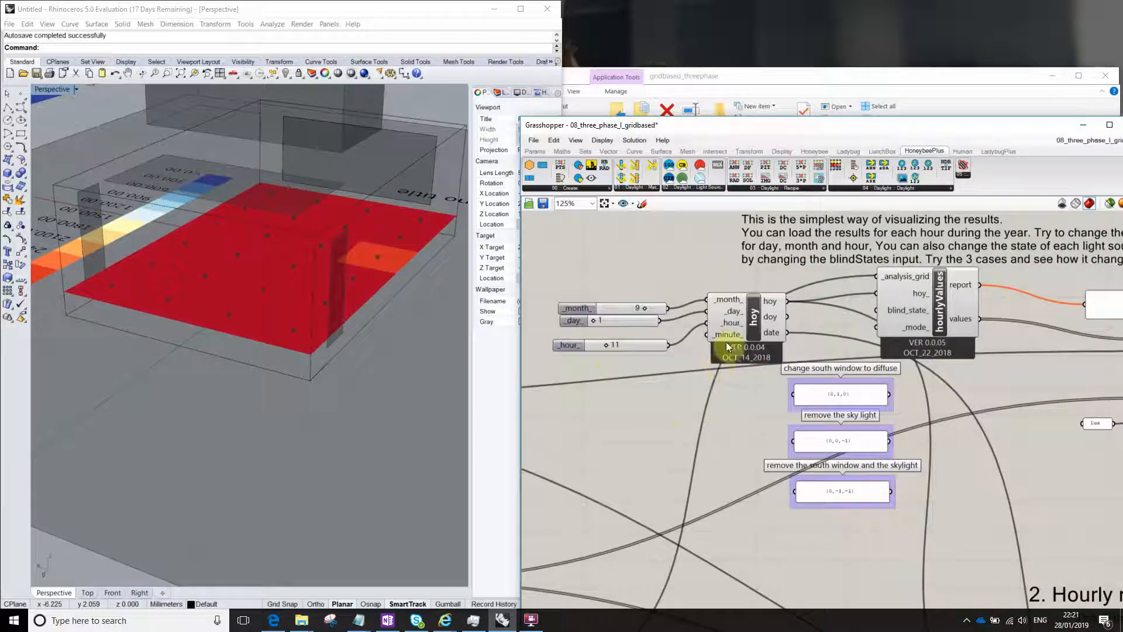
{"action": "mouse_move", "coordinate": [773, 303]}
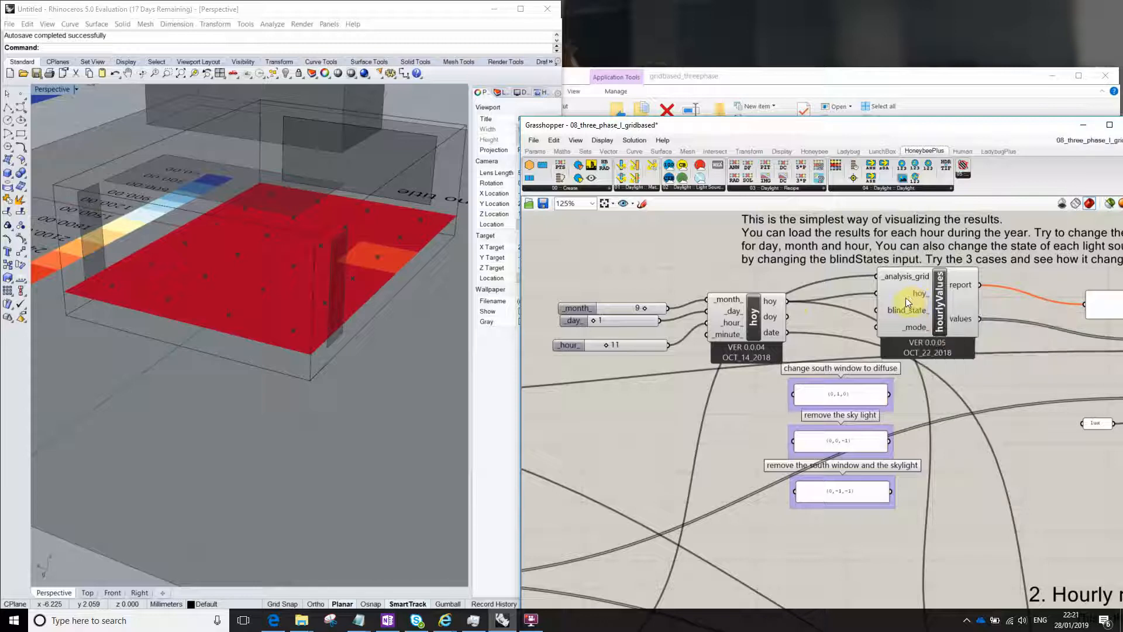
{"action": "right_click_drag", "start_coordinate": [1119, 371], "coordinate": [902, 373]}
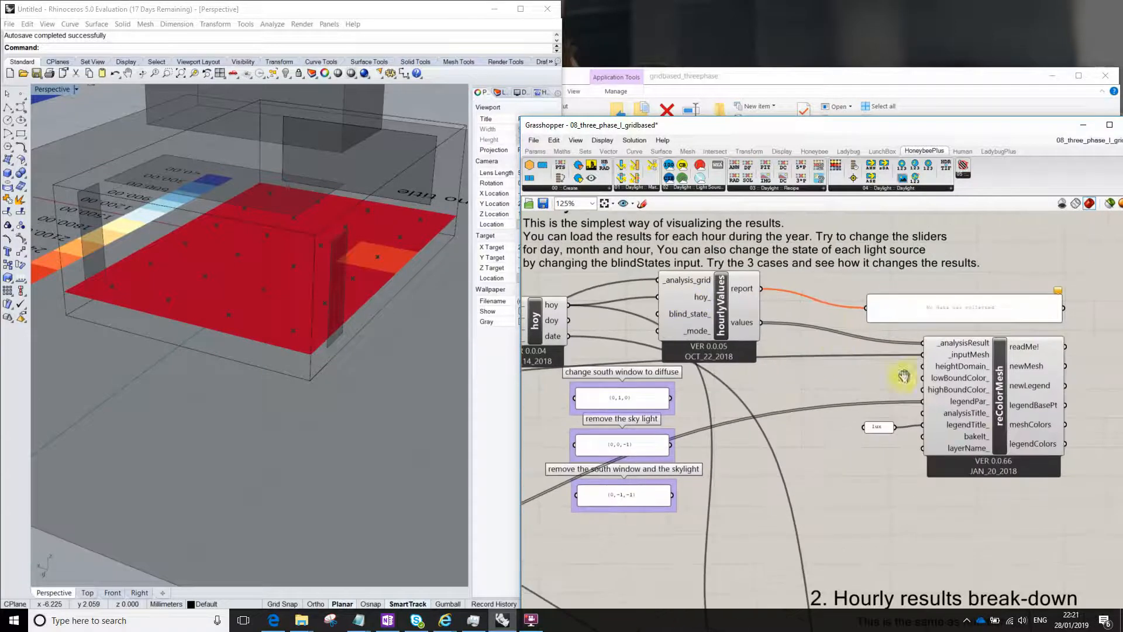
{"action": "right_click_drag", "start_coordinate": [824, 343], "coordinate": [876, 301]}
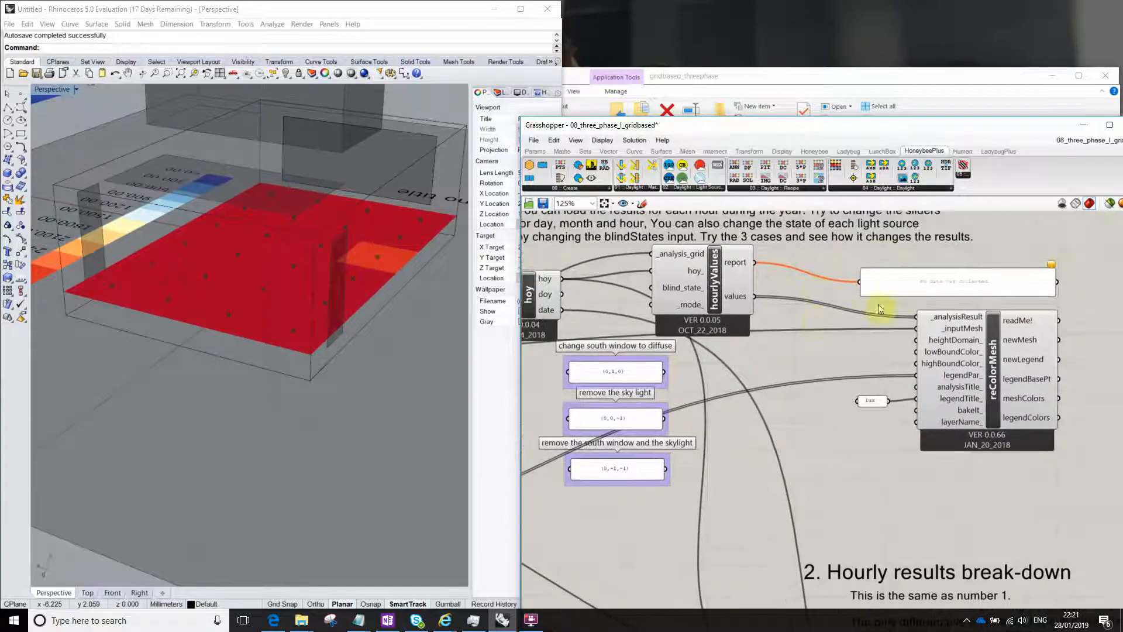
{"action": "left_click_drag", "start_coordinate": [899, 286], "coordinate": [910, 256]}
{"action": "right_click_drag", "start_coordinate": [801, 319], "coordinate": [725, 305]}
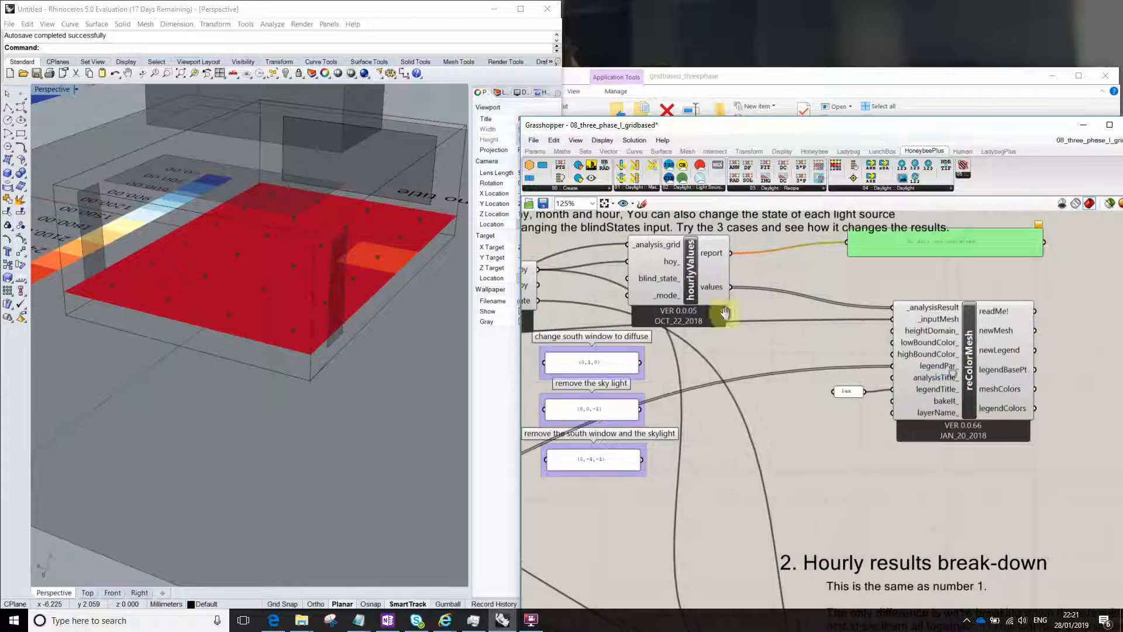
{"action": "right_click_drag", "start_coordinate": [658, 297], "coordinate": [719, 325]}
{"action": "left_click_drag", "start_coordinate": [715, 308], "coordinate": [732, 306]}
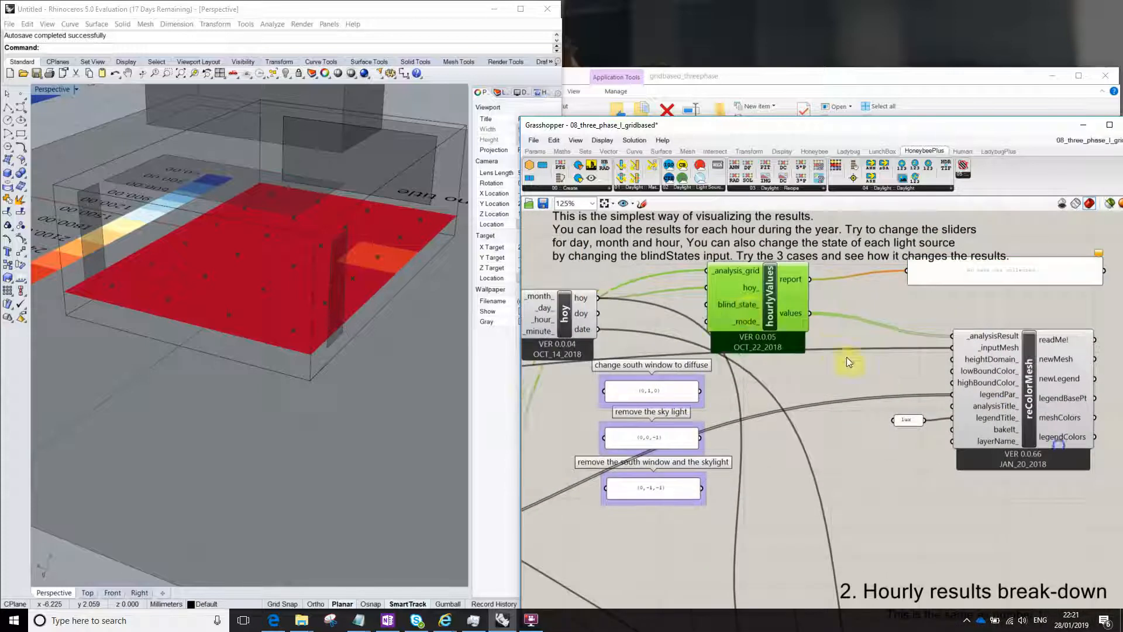
Add a panel connected to the values output of hourlyValues and enlarge it to show the full list
{"action": "right_click_drag", "start_coordinate": [847, 357], "coordinate": [802, 357]}
{"action": "double_click", "coordinate": [824, 357]}
{"action": "type", "text": "\""}
{"action": "key", "text": "Return"}
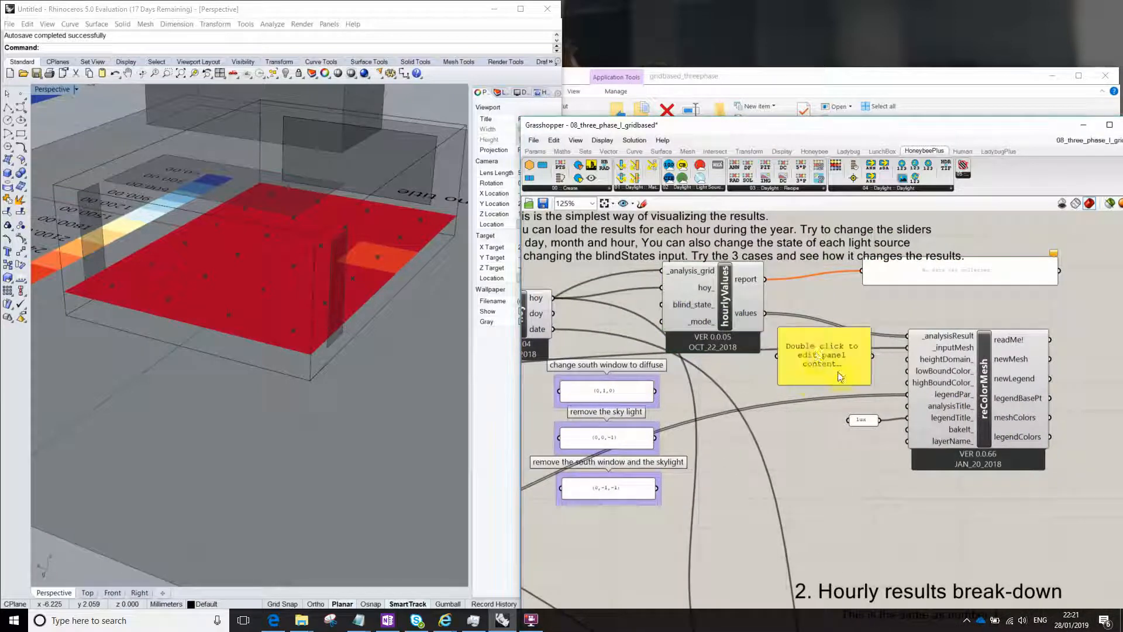
{"action": "left_click_drag", "start_coordinate": [764, 313], "coordinate": [806, 349]}
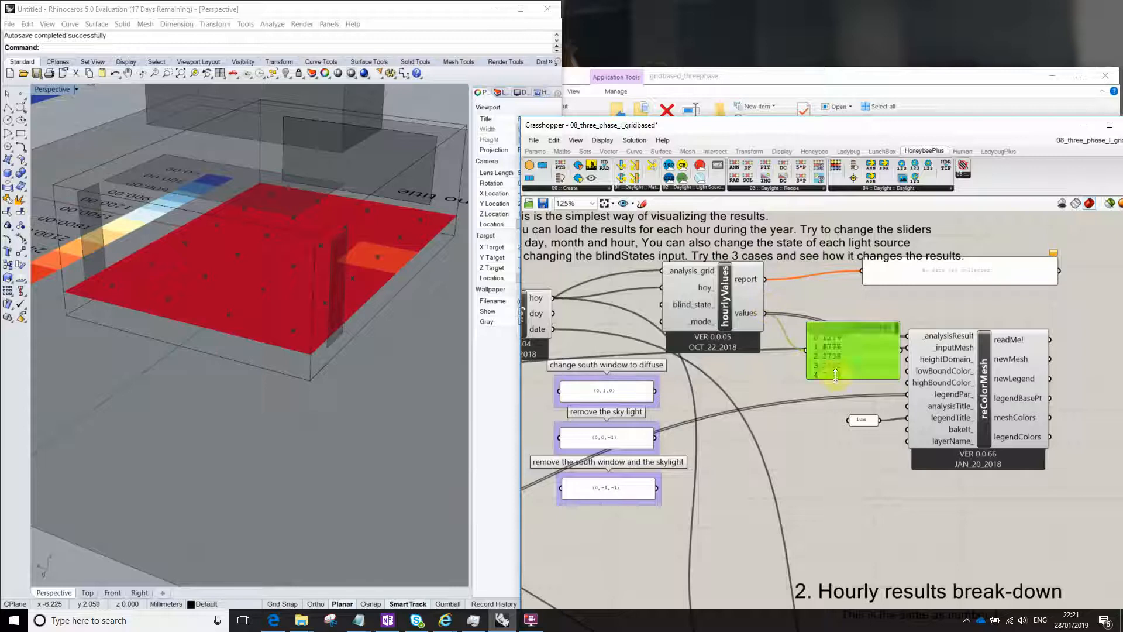
{"action": "left_click_drag", "start_coordinate": [833, 396], "coordinate": [834, 507]}
{"action": "right_click_drag", "start_coordinate": [839, 431], "coordinate": [796, 397]}
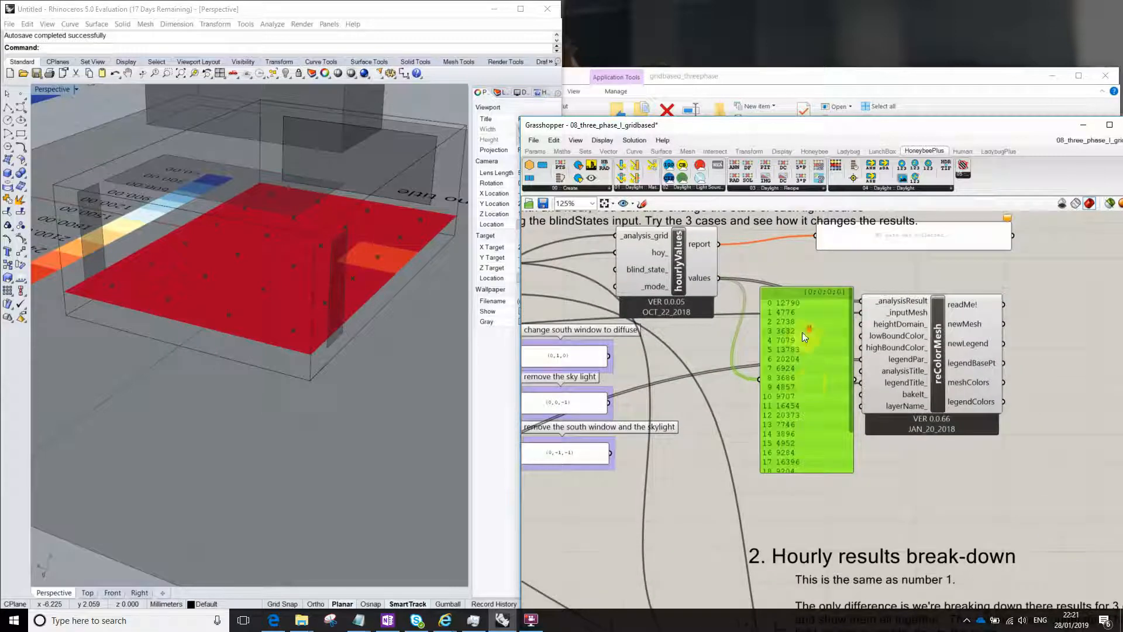
{"action": "scroll", "coordinate": [800, 332], "scroll_direction": "down", "scroll_amount": 3}
{"action": "scroll", "coordinate": [797, 319], "scroll_direction": "up", "scroll_amount": 4}
{"action": "left_click_drag", "start_coordinate": [797, 297], "coordinate": [794, 246]}
{"action": "scroll", "coordinate": [807, 281], "scroll_direction": "down", "scroll_amount": 2}
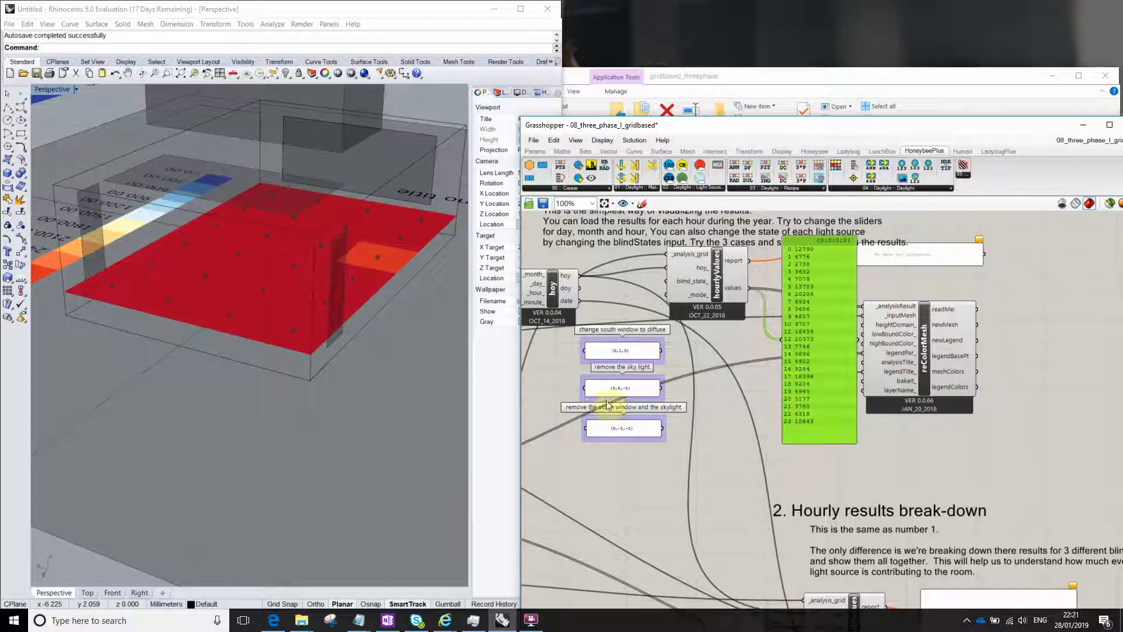
Examine the testPoints output of the genTestPts component in the Generate test points section
{"action": "scroll", "coordinate": [918, 383], "scroll_direction": "down", "scroll_amount": 10}
{"action": "scroll", "coordinate": [967, 357], "scroll_direction": "up", "scroll_amount": 10}
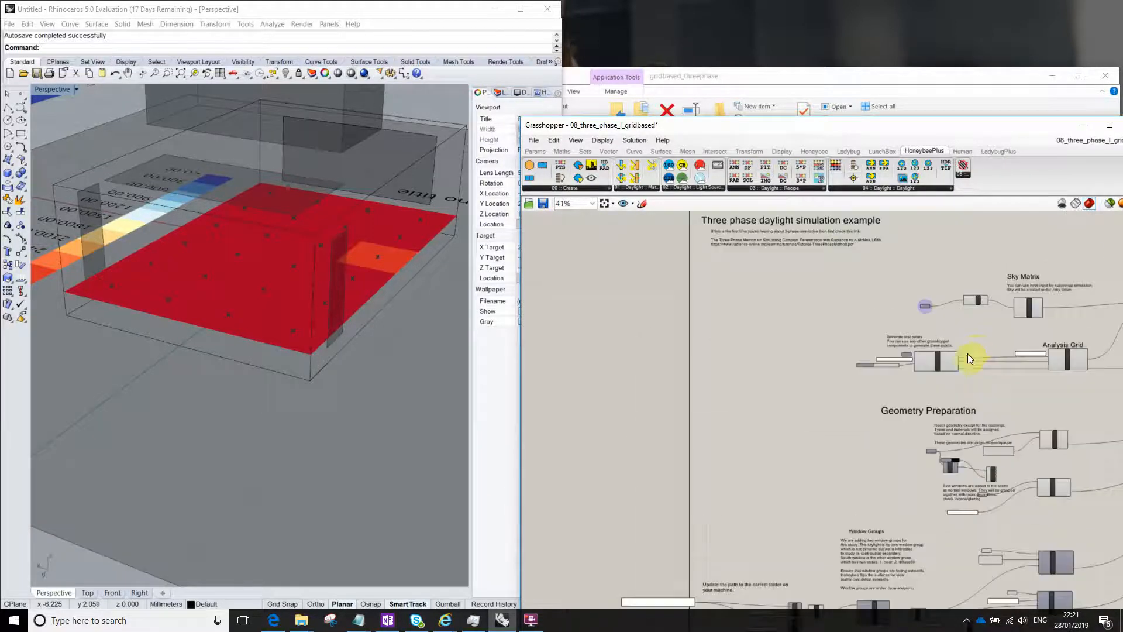
{"action": "right_click_drag", "start_coordinate": [939, 387], "coordinate": [848, 380]}
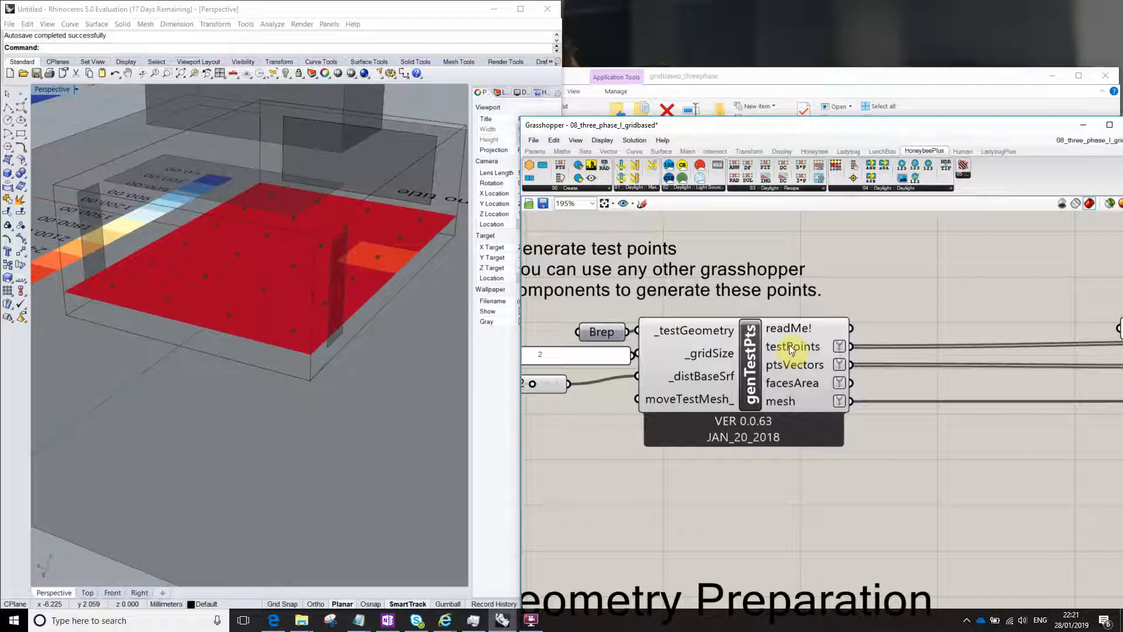
{"action": "mouse_move", "coordinate": [790, 346]}
{"action": "scroll", "coordinate": [789, 345], "scroll_direction": "down", "scroll_amount": 8}
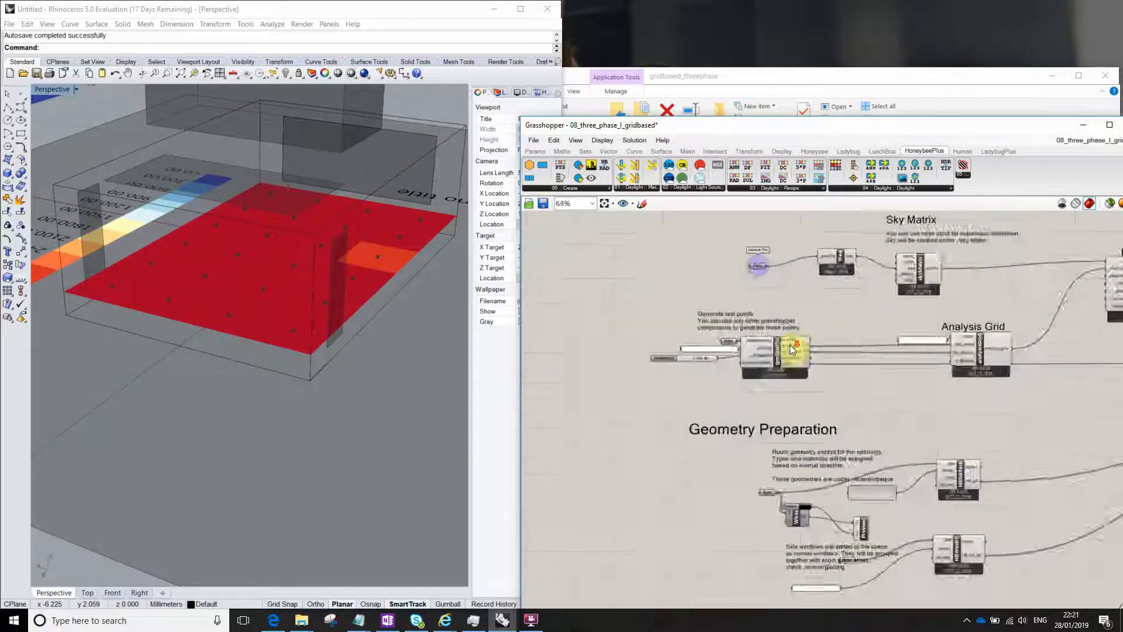
{"action": "scroll", "coordinate": [731, 380], "scroll_direction": "up", "scroll_amount": 6}
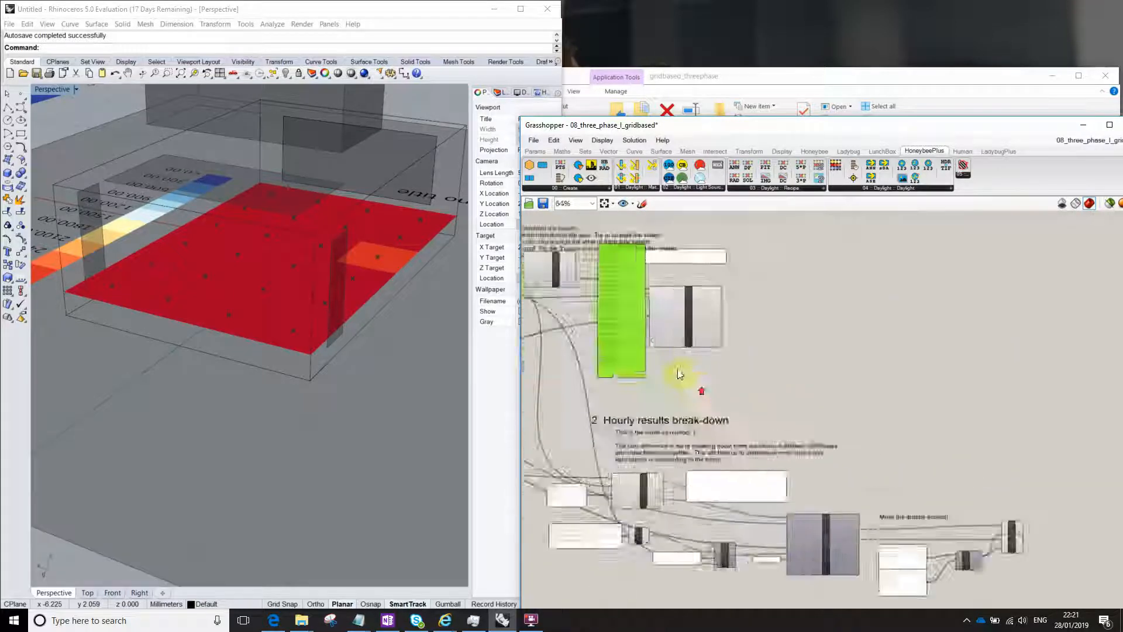
Move the values panel in the Hourly results section slightly farther from the hourlyValues component
{"action": "scroll", "coordinate": [739, 388], "scroll_direction": "down", "scroll_amount": 3}
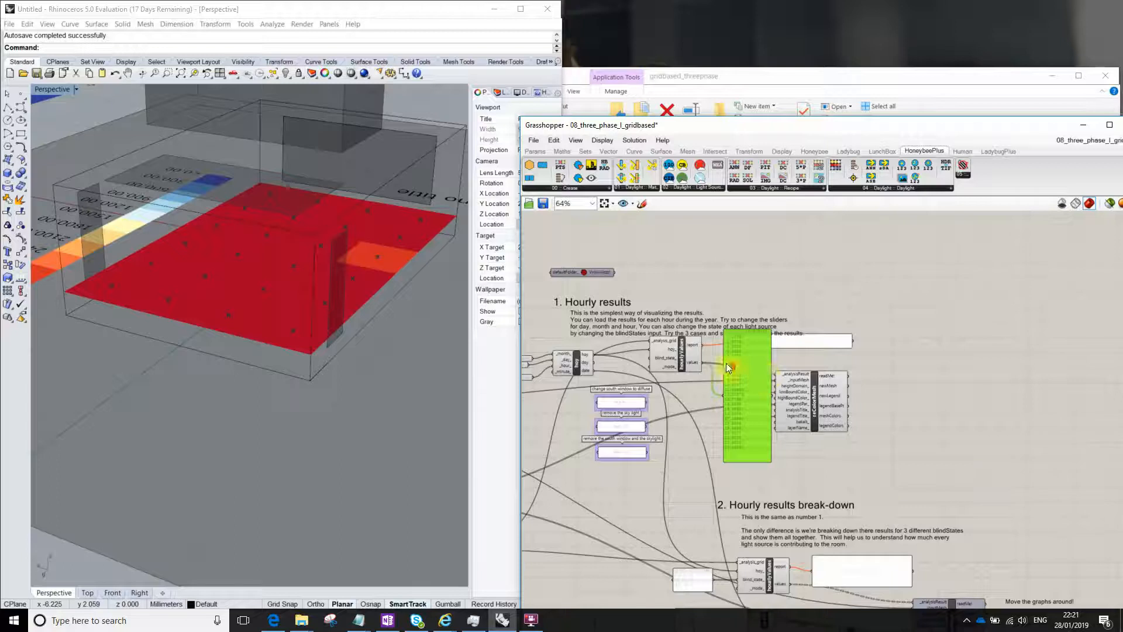
{"action": "scroll", "coordinate": [760, 381], "scroll_direction": "up", "scroll_amount": 3}
{"action": "right_click_drag", "start_coordinate": [767, 386], "coordinate": [834, 375]}
{"action": "scroll", "coordinate": [740, 390], "scroll_direction": "down", "scroll_amount": 1}
{"action": "left_click_drag", "start_coordinate": [822, 397], "coordinate": [857, 398]}
{"action": "right_click_drag", "start_coordinate": [800, 443], "coordinate": [735, 438]}
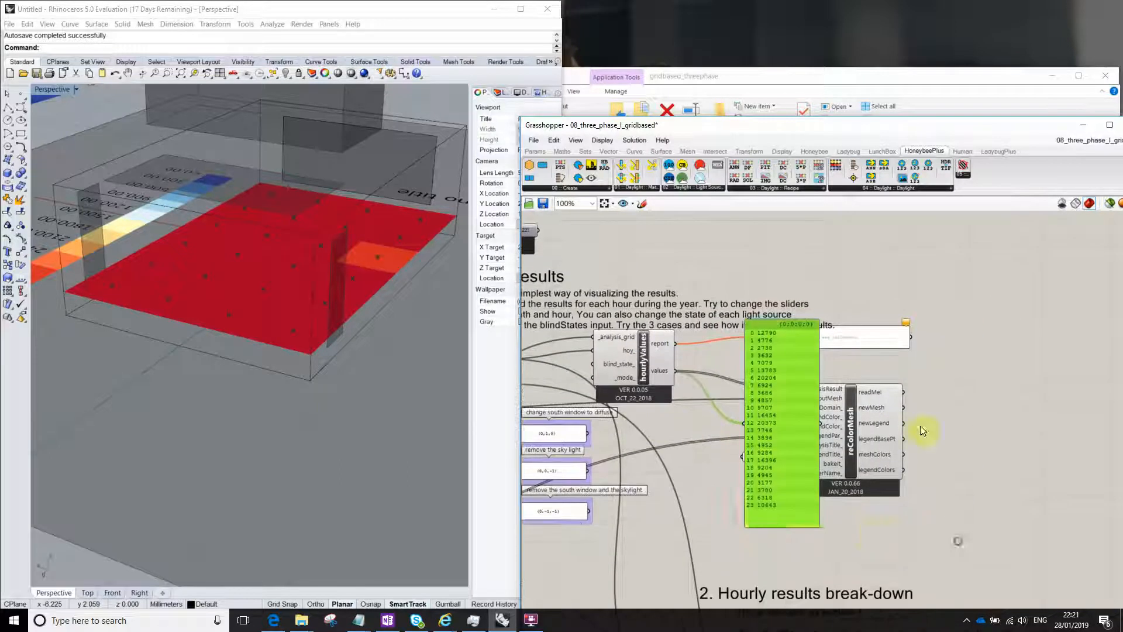
{"action": "double_click", "coordinate": [963, 368]}
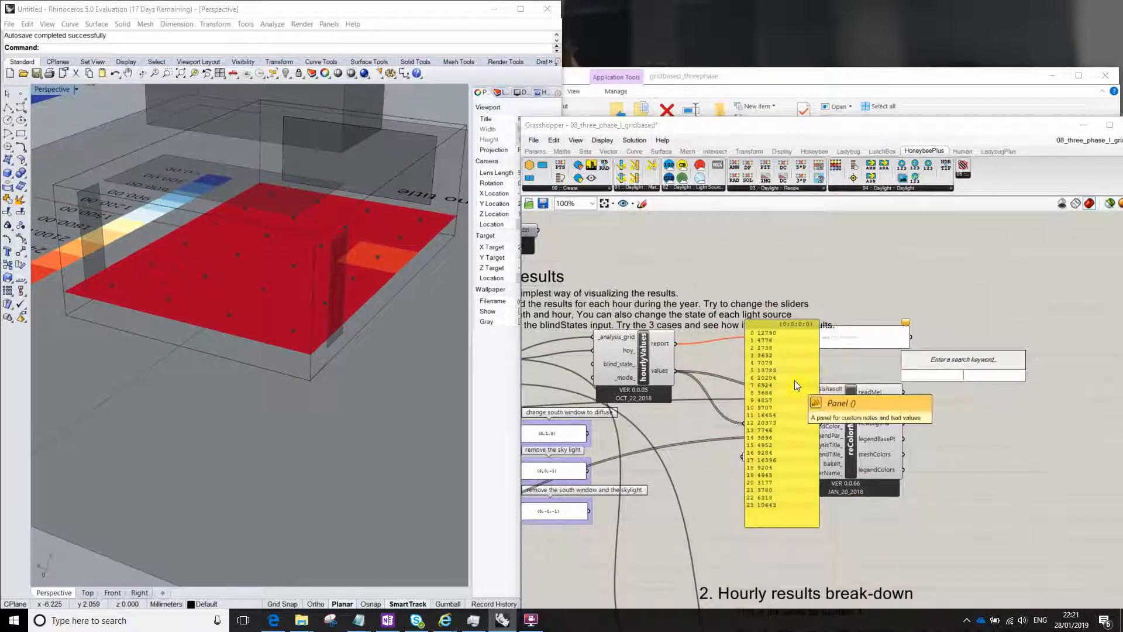
{"action": "type", "text": "te"}
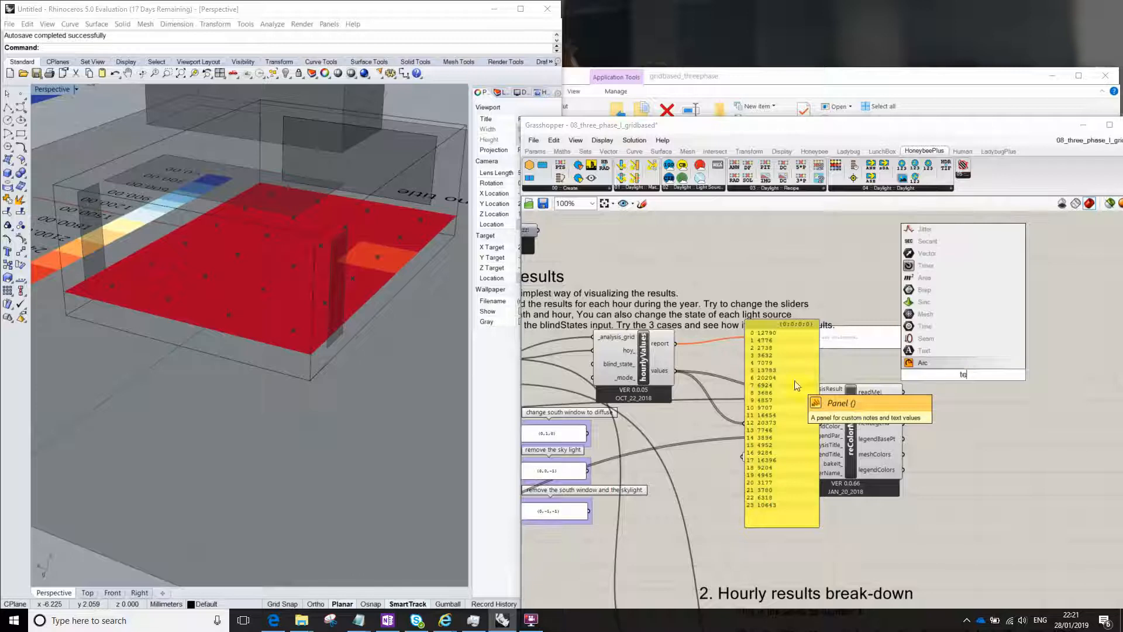
{"action": "type", "text": "xtts"}
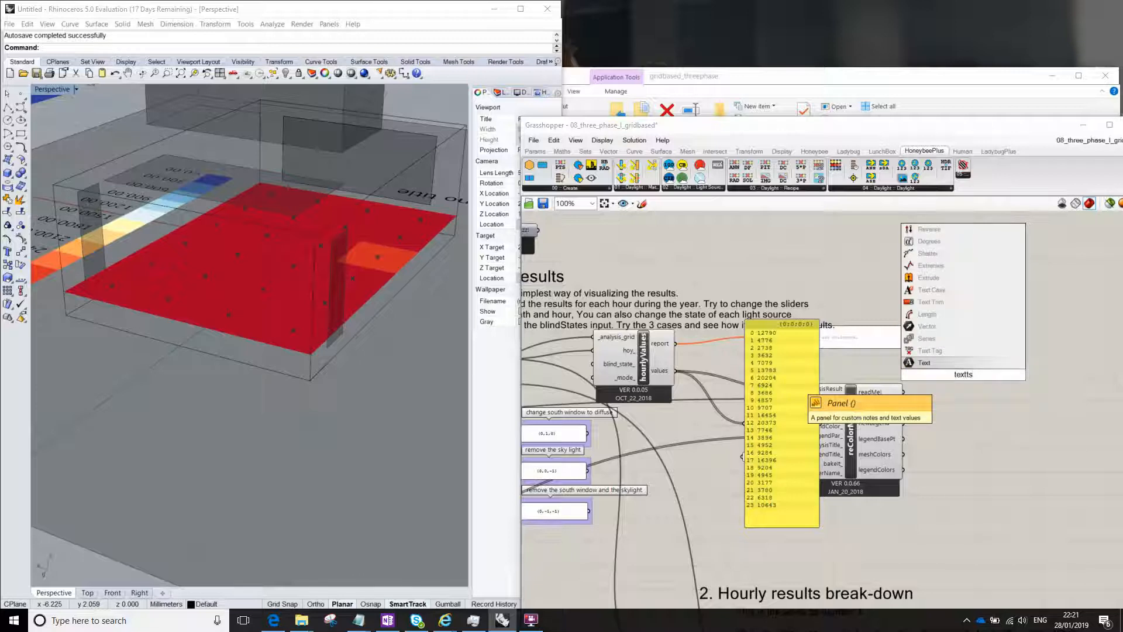
{"action": "key", "text": "Return"}
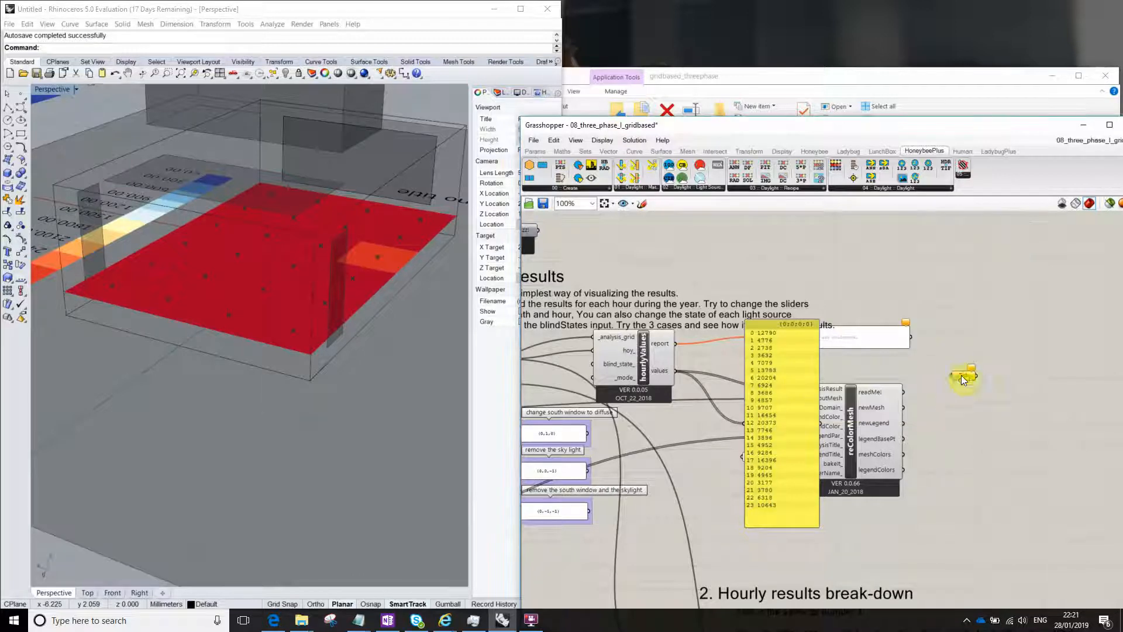
Add a Text Tag 3D component beside reColorMesh in the Hourly results section
{"action": "double_click", "coordinate": [952, 363]}
{"action": "type", "text": "te"}
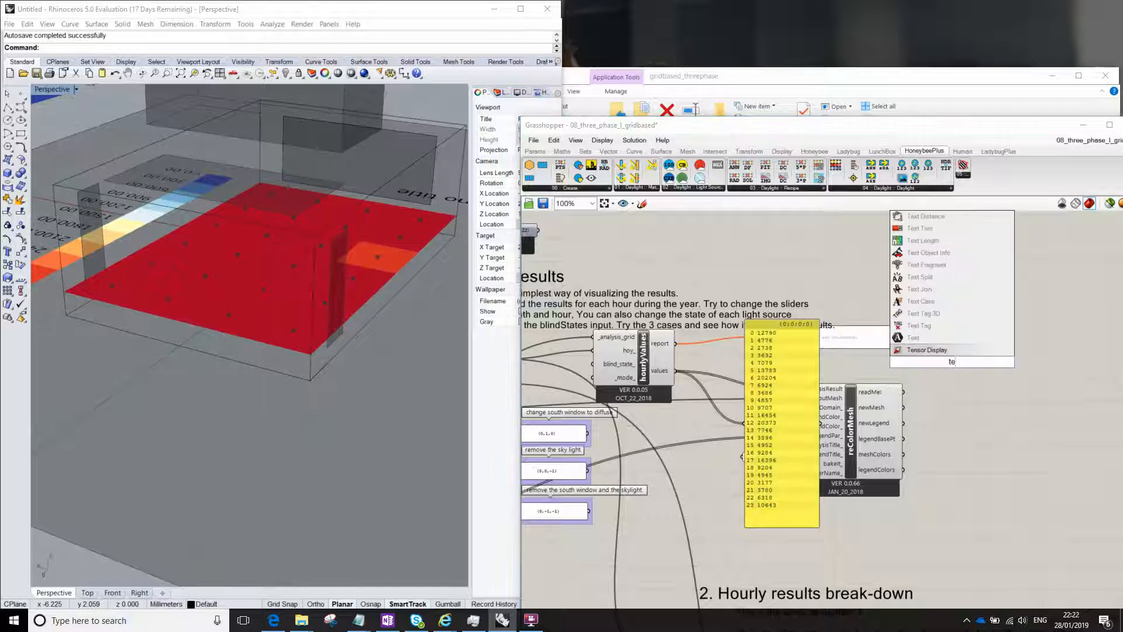
{"action": "type", "text": "xttag"}
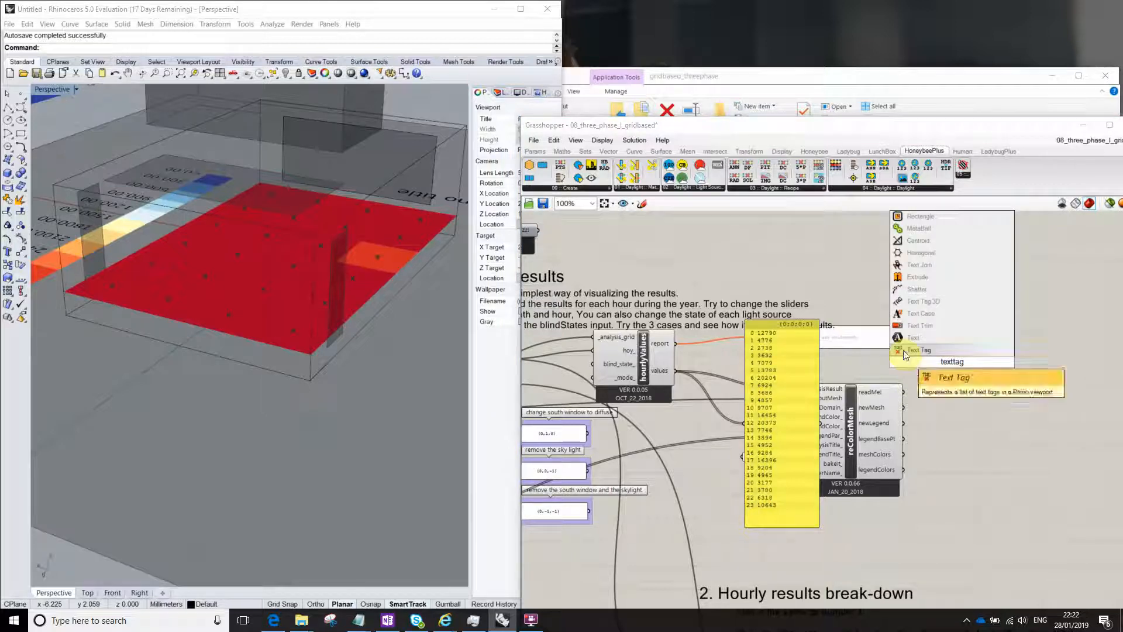
{"action": "left_click", "coordinate": [919, 299]}
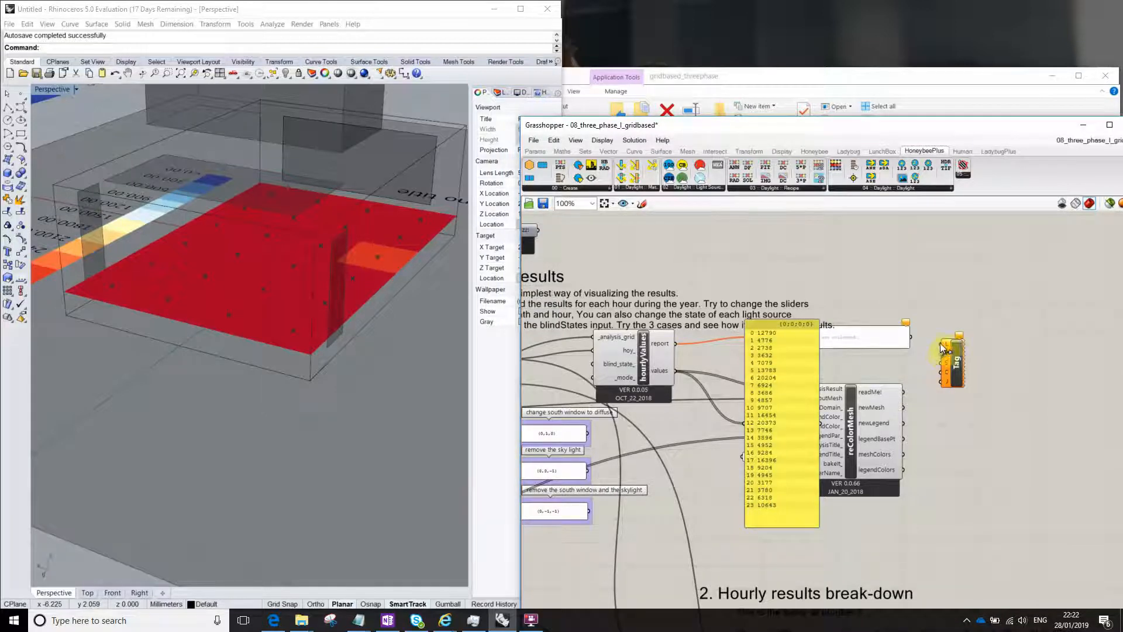
Connect the testPoints output of genTestPts to the location input of the Text Tag 3D component
{"action": "scroll", "coordinate": [936, 363], "scroll_direction": "down", "scroll_amount": 5}
{"action": "scroll", "coordinate": [935, 363], "scroll_direction": "up", "scroll_amount": 6}
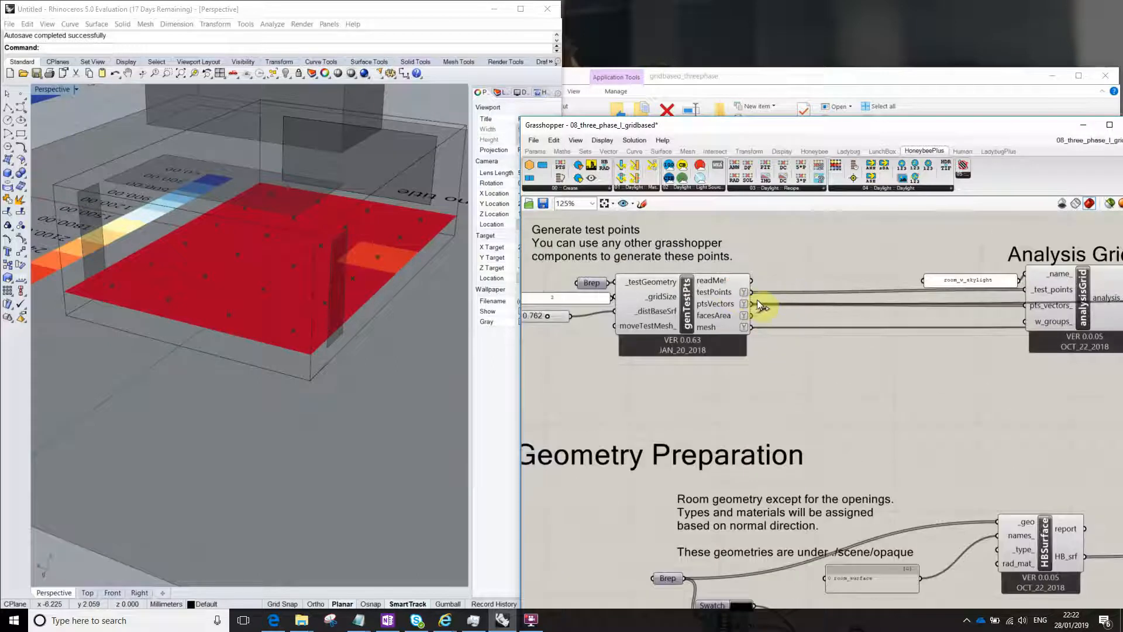
{"action": "scroll", "coordinate": [918, 333], "scroll_direction": "down", "scroll_amount": 5}
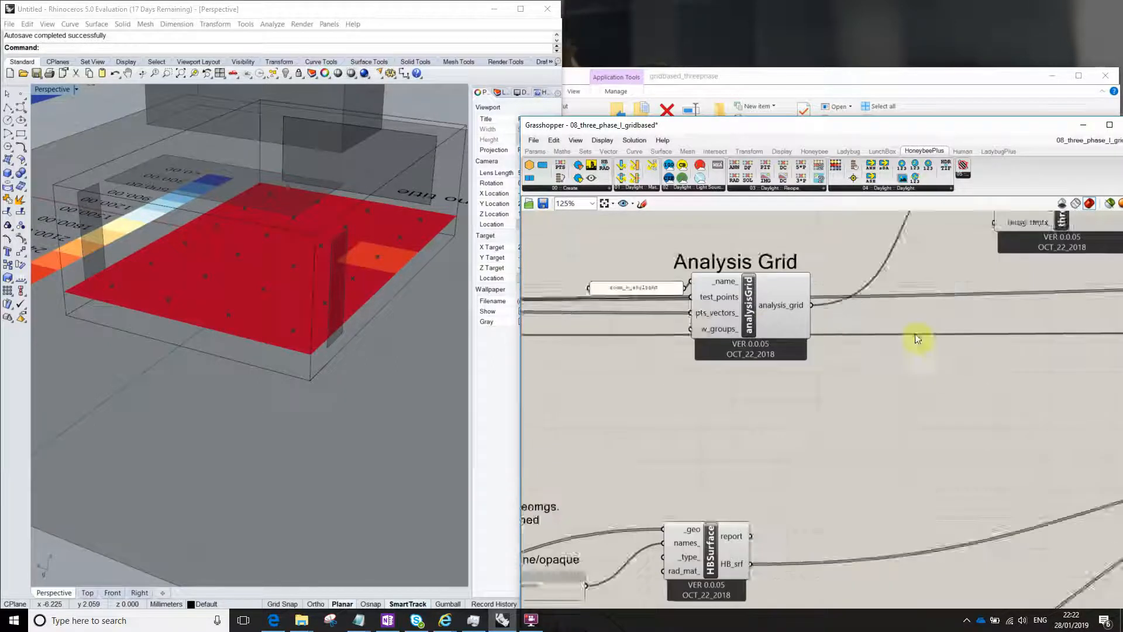
Connect the values output of hourlyValues to the text input of the Text Tag 3D component
{"action": "right_click_drag", "start_coordinate": [818, 359], "coordinate": [570, 367]}
{"action": "scroll", "coordinate": [710, 320], "scroll_direction": "up", "scroll_amount": 7}
{"action": "right_click_drag", "start_coordinate": [690, 316], "coordinate": [949, 321]}
{"action": "scroll", "coordinate": [950, 325], "scroll_direction": "down", "scroll_amount": 2}
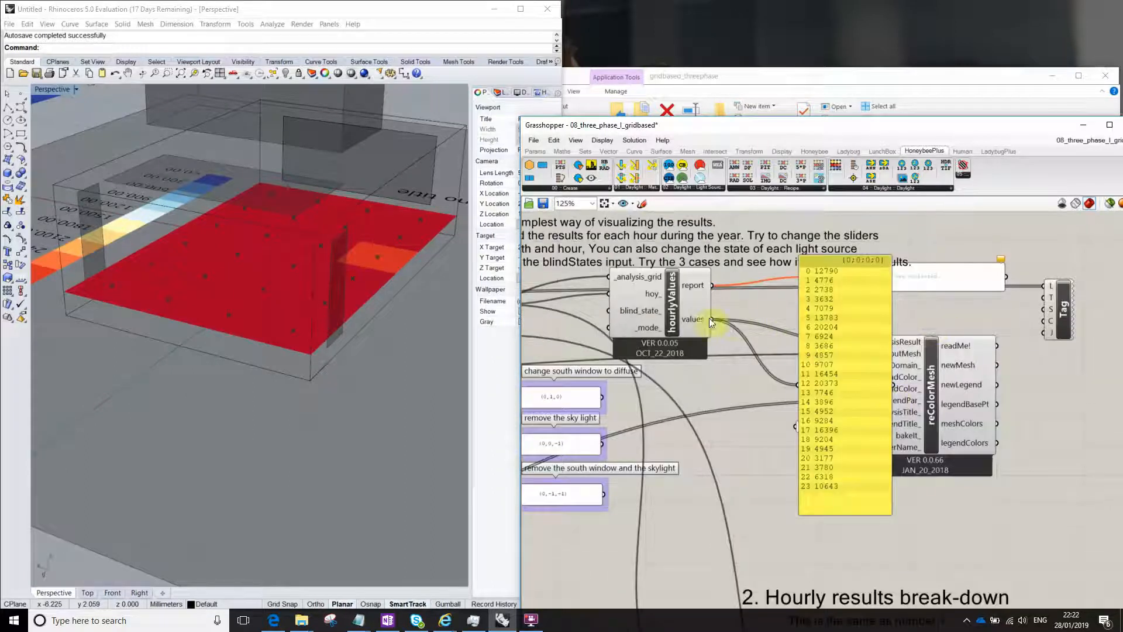
{"action": "left_click_drag", "start_coordinate": [712, 319], "coordinate": [1046, 301]}
{"action": "right_click_drag", "start_coordinate": [974, 334], "coordinate": [910, 366]}
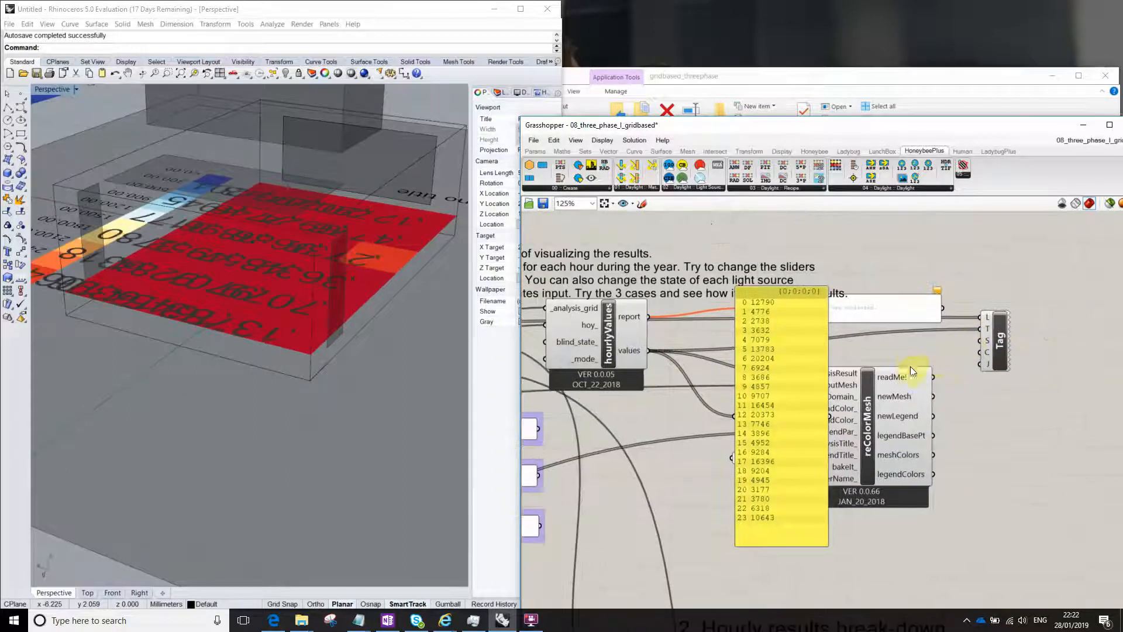
Set the justification of the Text Tag 3D component to Middle Center
{"action": "scroll", "coordinate": [978, 368], "scroll_direction": "up", "scroll_amount": 5}
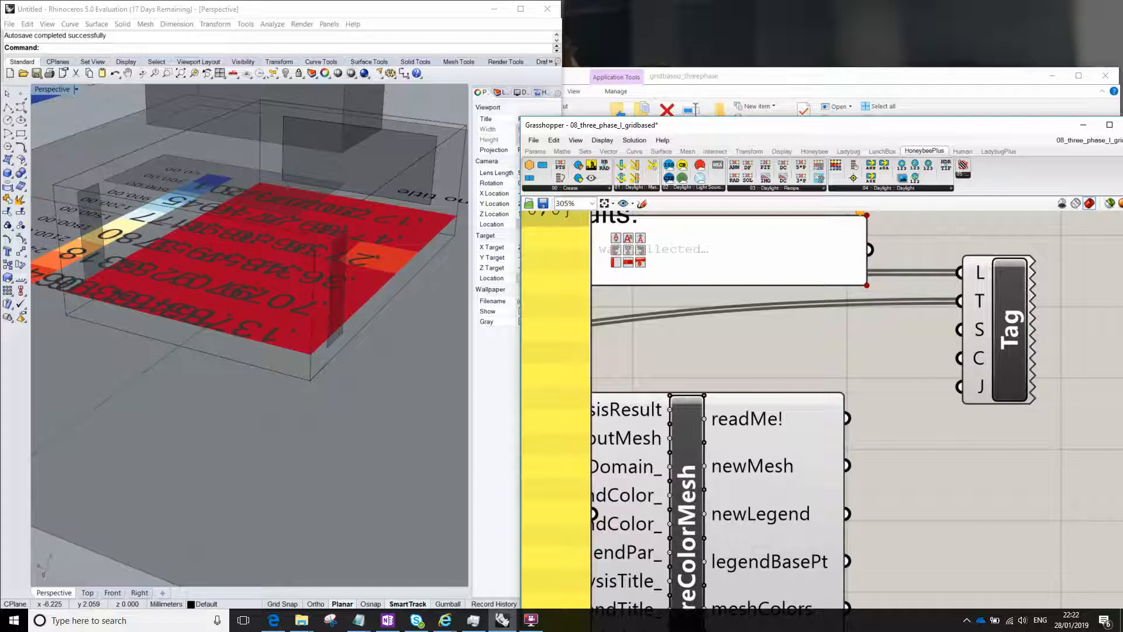
{"action": "right_click", "coordinate": [976, 358]}
{"action": "right_click", "coordinate": [986, 387]}
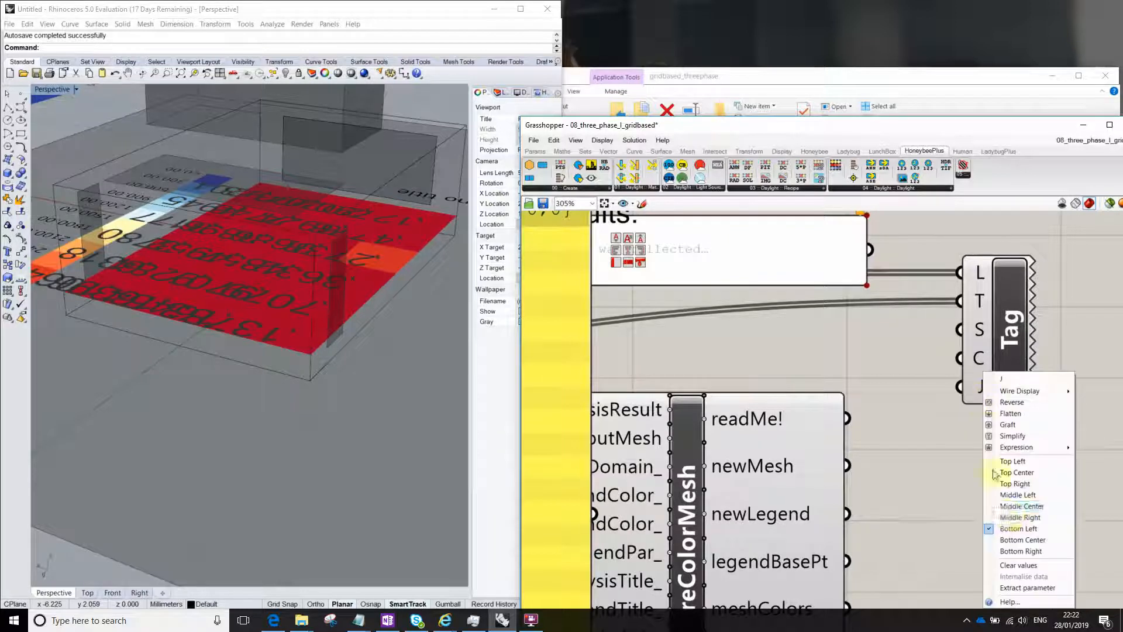
{"action": "left_click", "coordinate": [1012, 506]}
Add a number slider with value 0.1 beside the Text Tag 3D component and connect it to the size input
{"action": "double_click", "coordinate": [839, 338]}
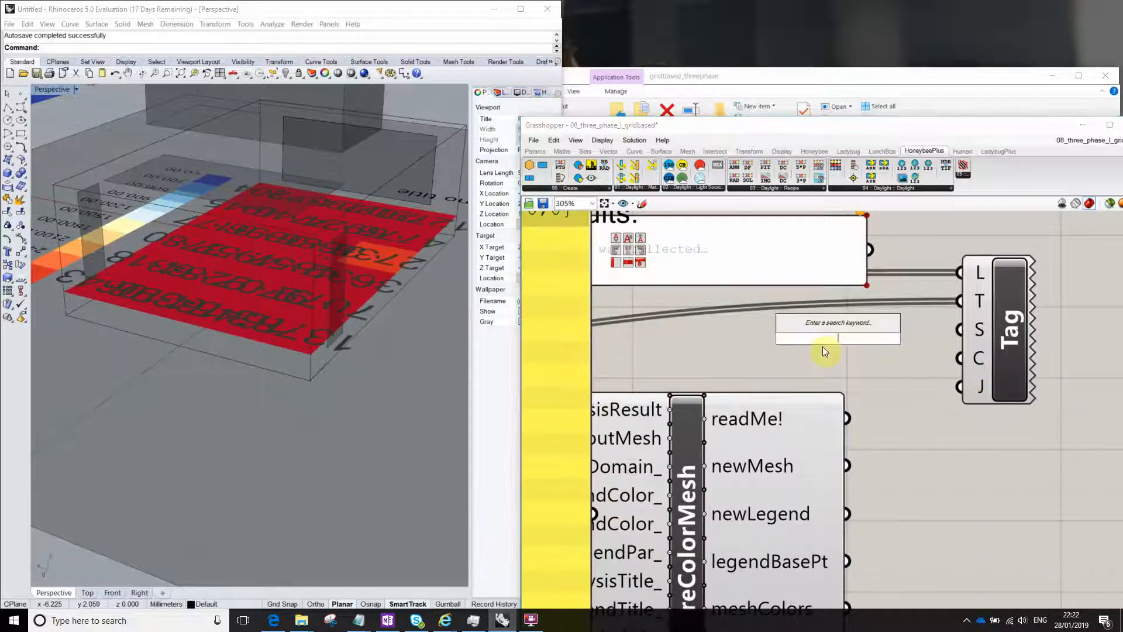
{"action": "type", "text": "0.1"}
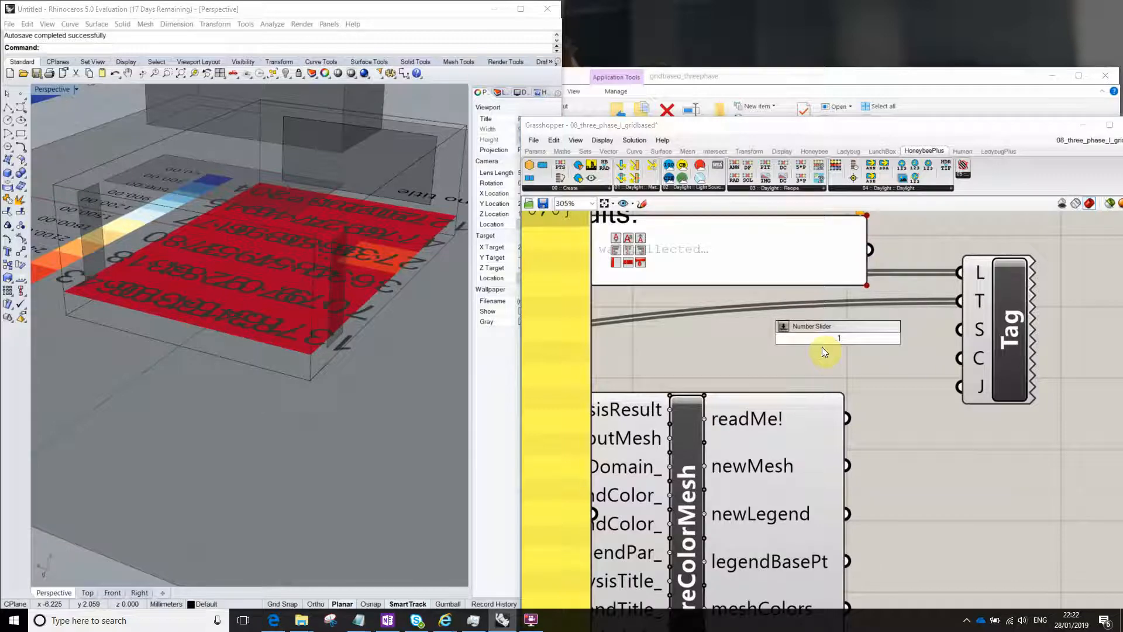
{"action": "key", "text": "Return"}
{"action": "left_click_drag", "start_coordinate": [818, 339], "coordinate": [720, 343]}
{"action": "left_click_drag", "start_coordinate": [852, 346], "coordinate": [942, 328]}
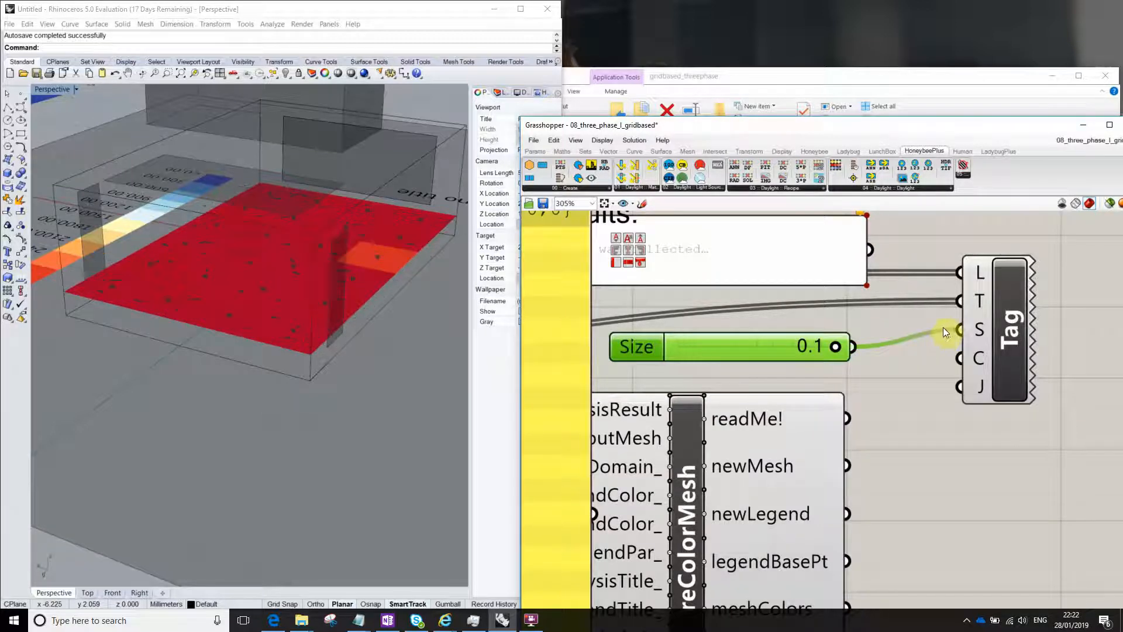
{"action": "scroll", "coordinate": [288, 450], "scroll_direction": "up", "scroll_amount": 5}
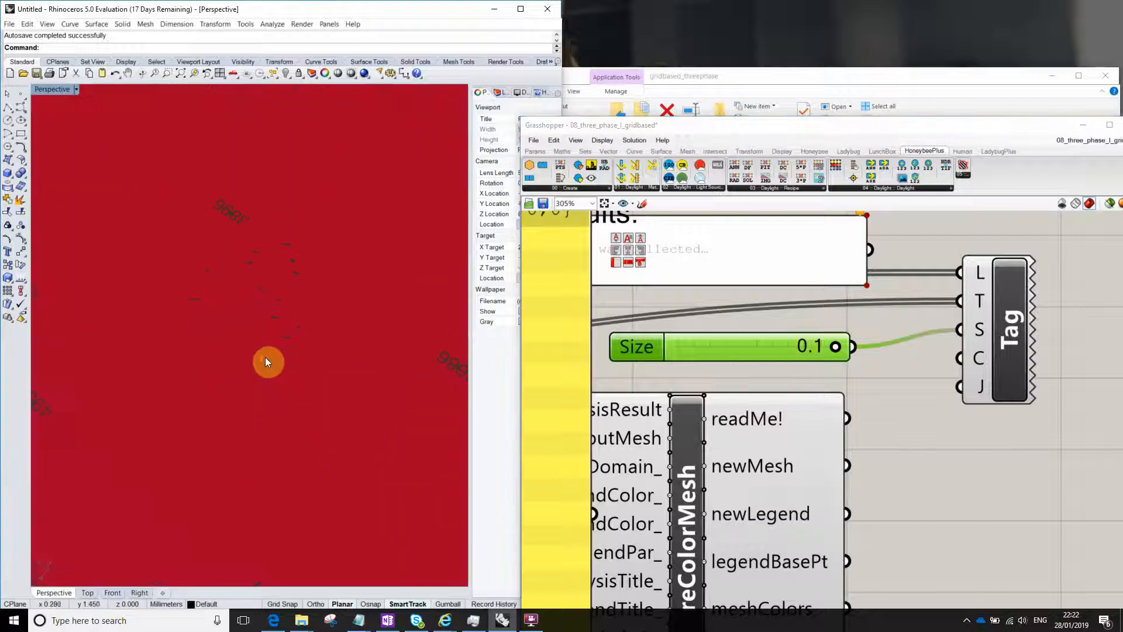
{"action": "scroll", "coordinate": [268, 363], "scroll_direction": "down", "scroll_amount": 3}
Add a panel containing 1 and connect it to the size input of the Text Tag 3D component, replacing the slider
{"action": "double_click", "coordinate": [800, 319]}
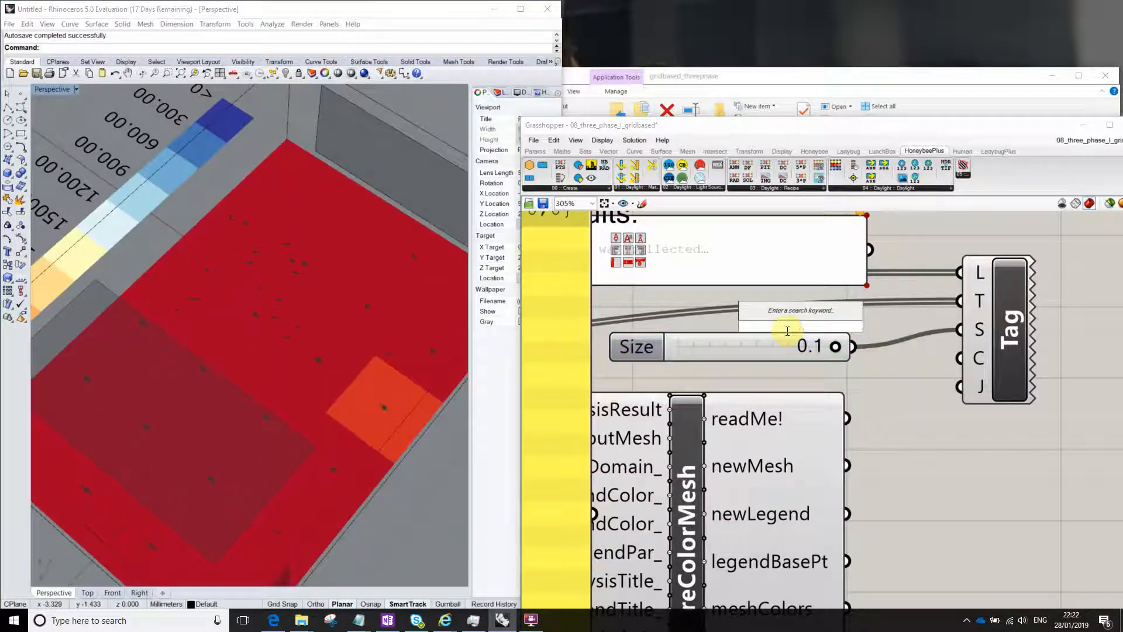
{"action": "type", "text": "\""}
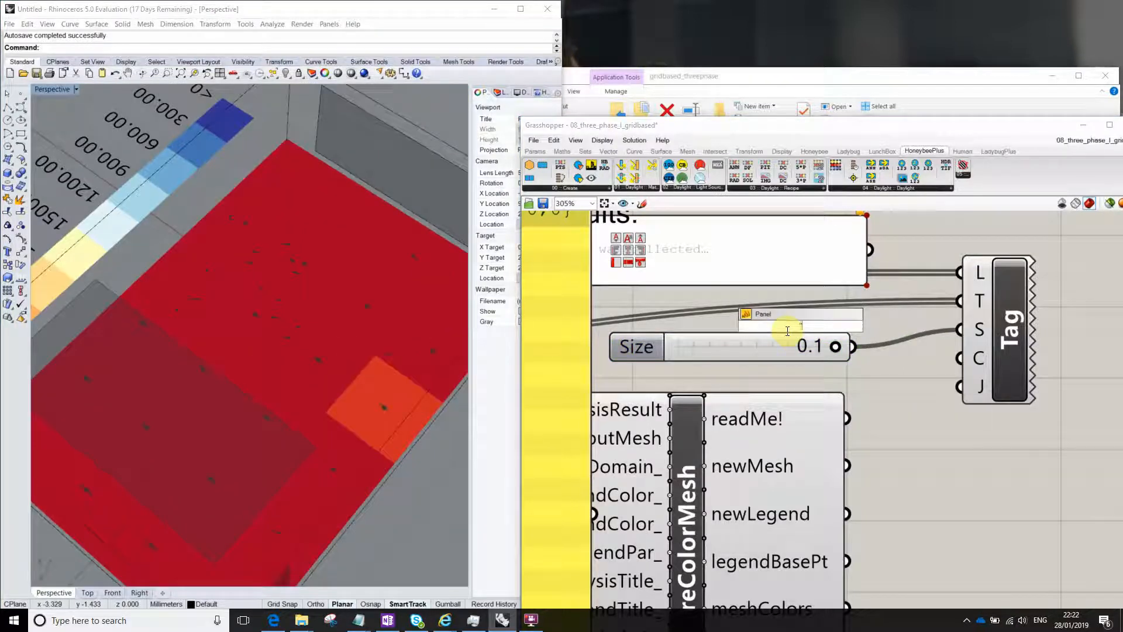
{"action": "key", "text": "Return"}
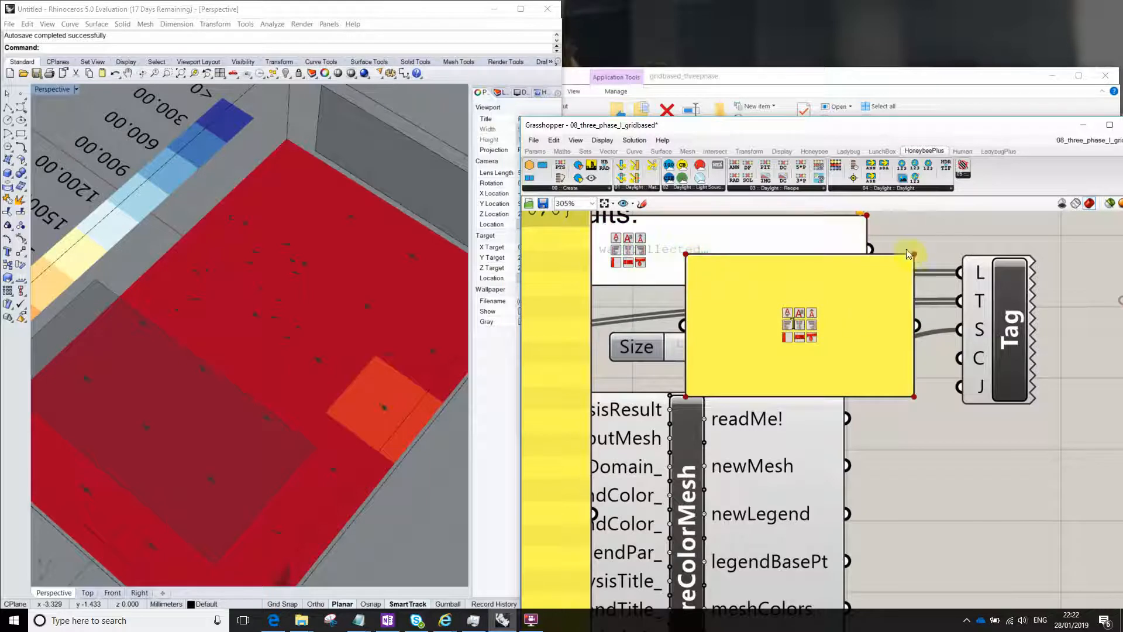
{"action": "scroll", "coordinate": [914, 266], "scroll_direction": "down", "scroll_amount": 3}
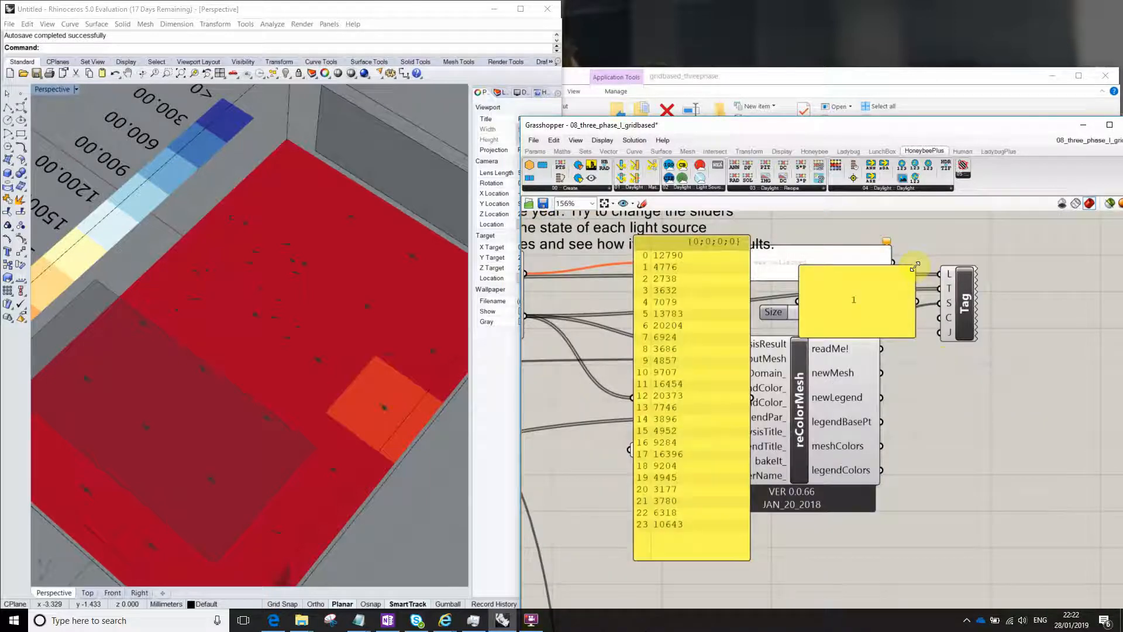
{"action": "left_click_drag", "start_coordinate": [915, 263], "coordinate": [938, 304]}
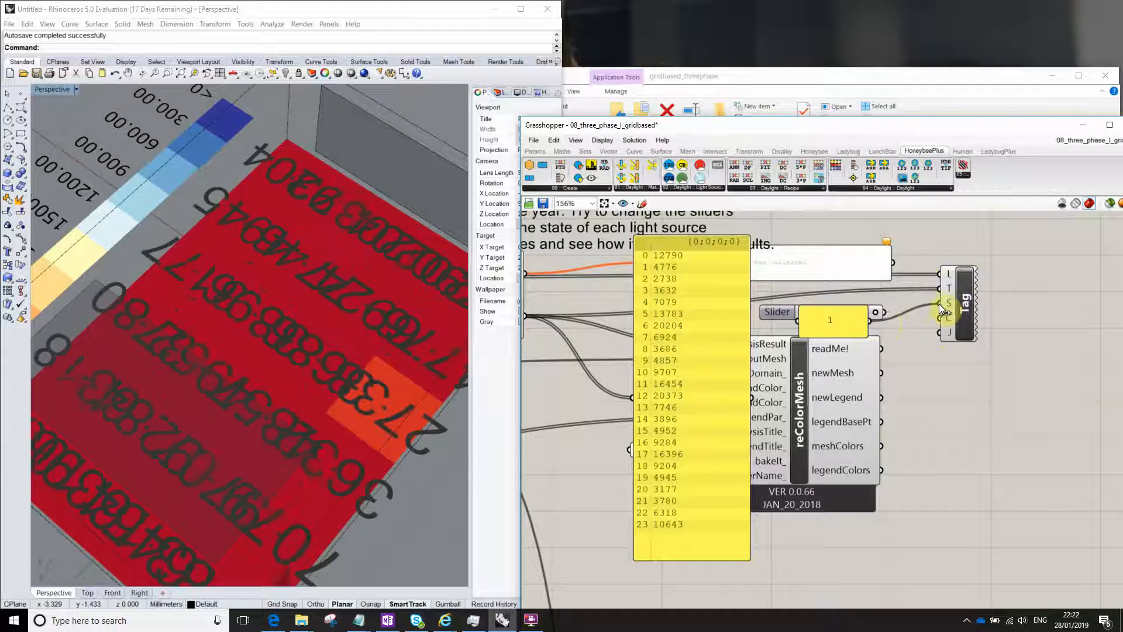
Set the text size panel to 0.5 and inspect the value labels on the analysis grid in the Rhino viewport
{"action": "double_click", "coordinate": [813, 315]}
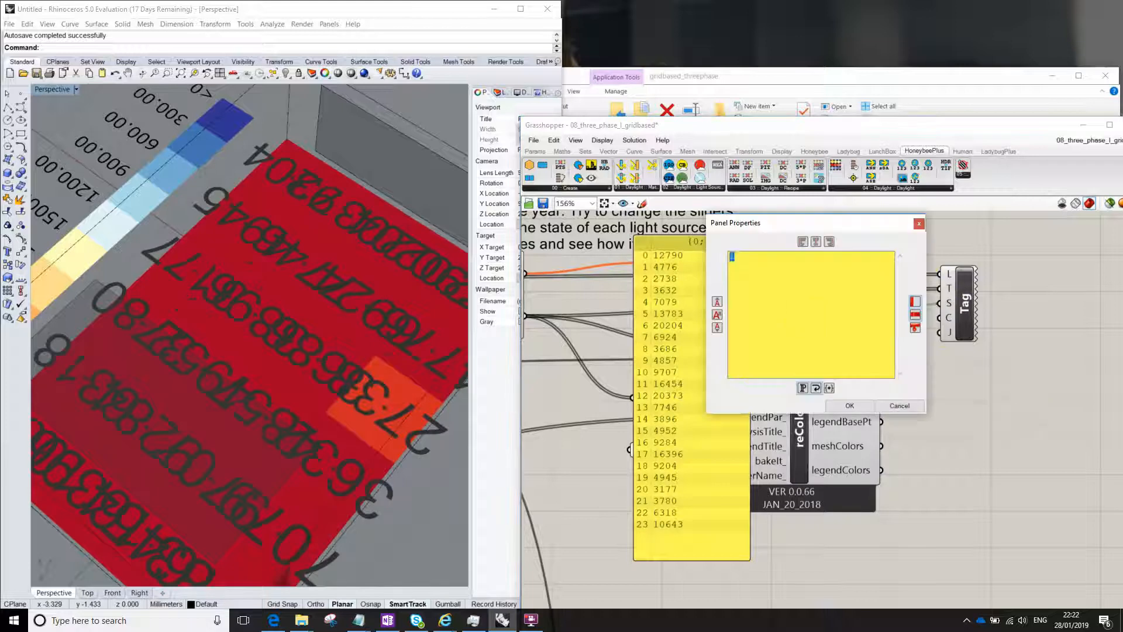
{"action": "type", "text": "0.5"}
{"action": "left_click", "coordinate": [848, 405]}
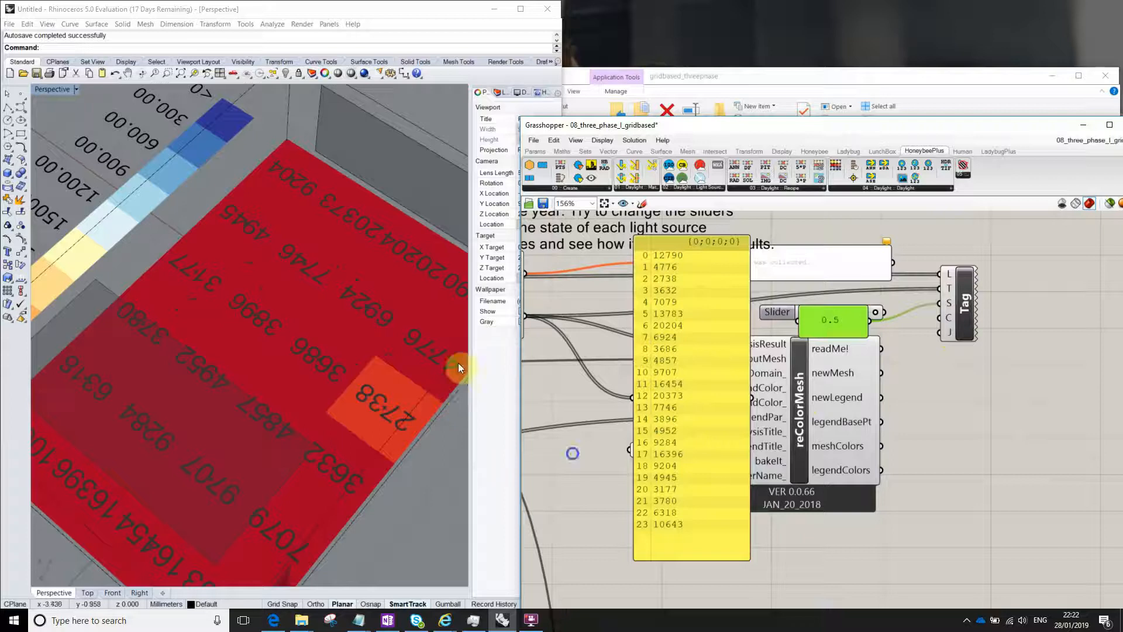
{"action": "right_click_drag", "start_coordinate": [459, 366], "coordinate": [246, 405]}
{"action": "right_click_drag", "start_coordinate": [394, 332], "coordinate": [318, 384]}
{"action": "scroll", "coordinate": [321, 355], "scroll_direction": "down", "scroll_amount": 4}
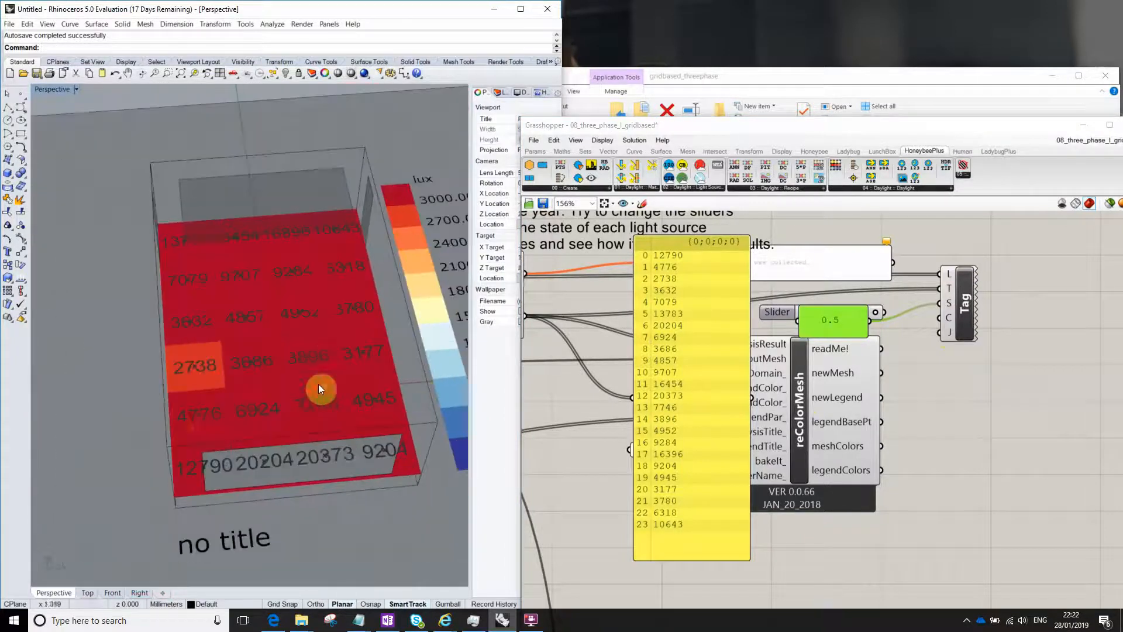
Set the hour slider feeding the hoy component to 13, lower the month slider, and inspect the relabelled grid
{"action": "right_click_drag", "start_coordinate": [726, 340], "coordinate": [926, 337]}
{"action": "right_click_drag", "start_coordinate": [593, 309], "coordinate": [779, 327]}
{"action": "right_click_drag", "start_coordinate": [538, 346], "coordinate": [744, 321]}
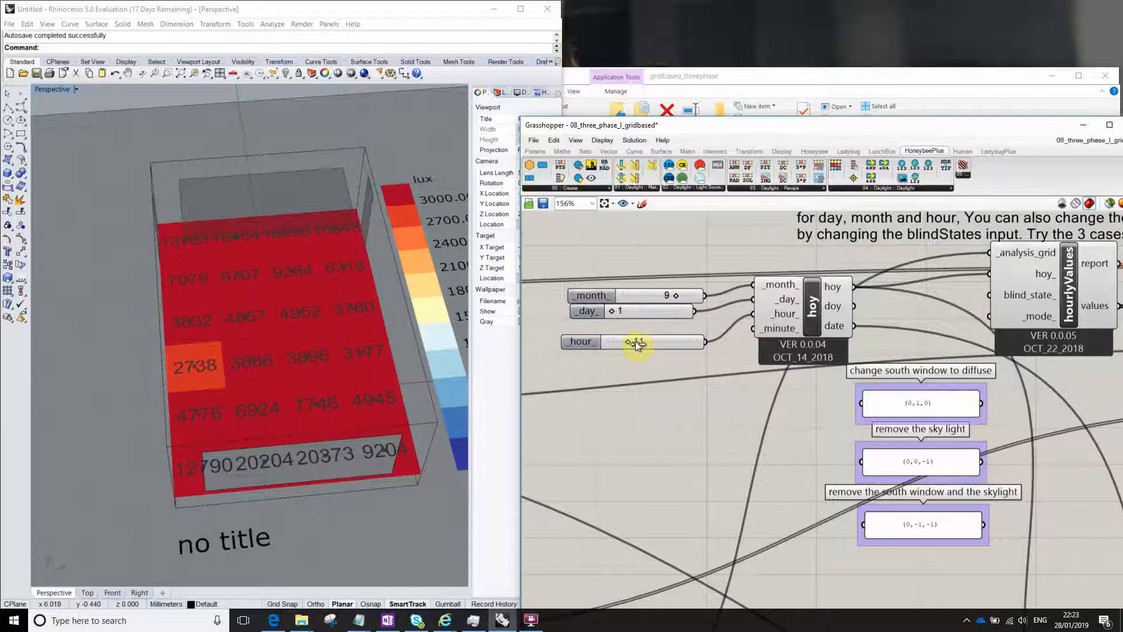
{"action": "left_click_drag", "start_coordinate": [636, 343], "coordinate": [645, 341]}
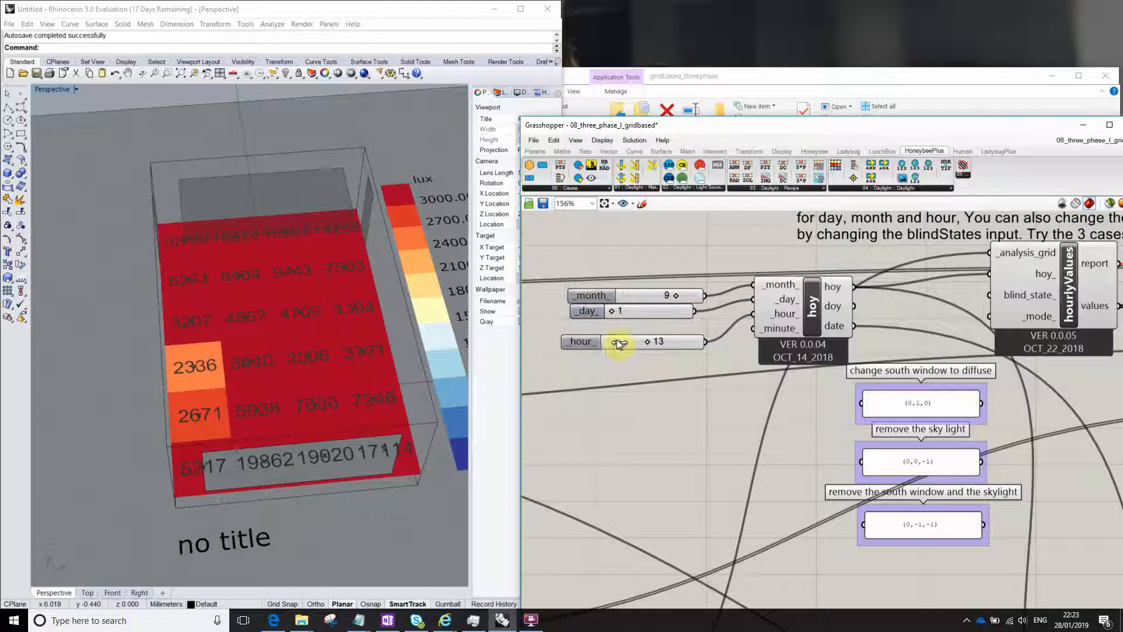
{"action": "left_click_drag", "start_coordinate": [675, 294], "coordinate": [659, 297]}
{"action": "right_click_drag", "start_coordinate": [173, 290], "coordinate": [233, 370]}
{"action": "right_click_drag", "start_coordinate": [309, 371], "coordinate": [336, 379]}
Examine the blind_state_ input of hourlyValues and the three example blind state panels in the Hourly results section
{"action": "right_click_drag", "start_coordinate": [869, 361], "coordinate": [732, 320]}
{"action": "scroll", "coordinate": [737, 321], "scroll_direction": "down", "scroll_amount": 3}
{"action": "right_click_drag", "start_coordinate": [949, 411], "coordinate": [866, 352]}
{"action": "scroll", "coordinate": [865, 410], "scroll_direction": "down", "scroll_amount": 2}
{"action": "right_click_drag", "start_coordinate": [929, 288], "coordinate": [885, 340]}
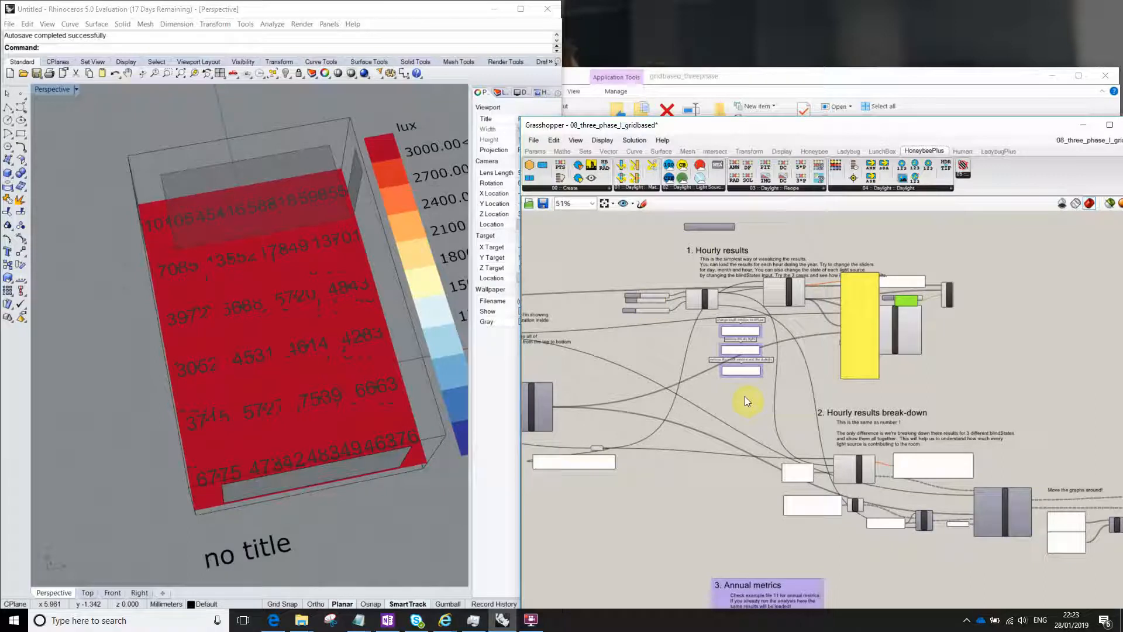
{"action": "scroll", "coordinate": [759, 344], "scroll_direction": "up", "scroll_amount": 5}
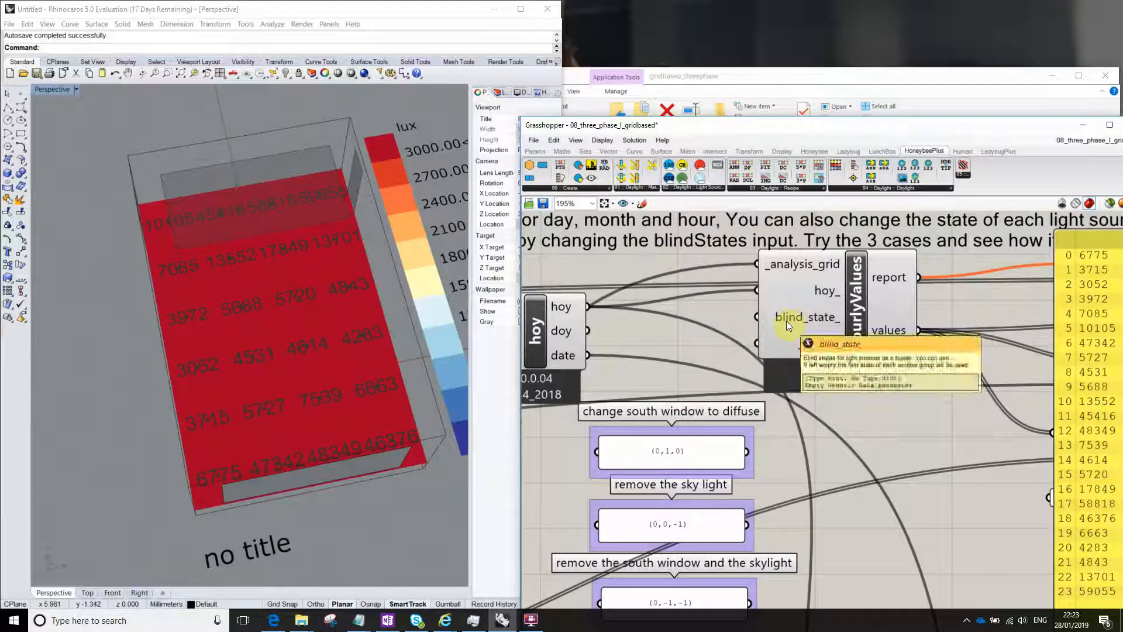
{"action": "left_click_drag", "start_coordinate": [775, 318], "coordinate": [772, 318]}
{"action": "left_click", "coordinate": [723, 319]}
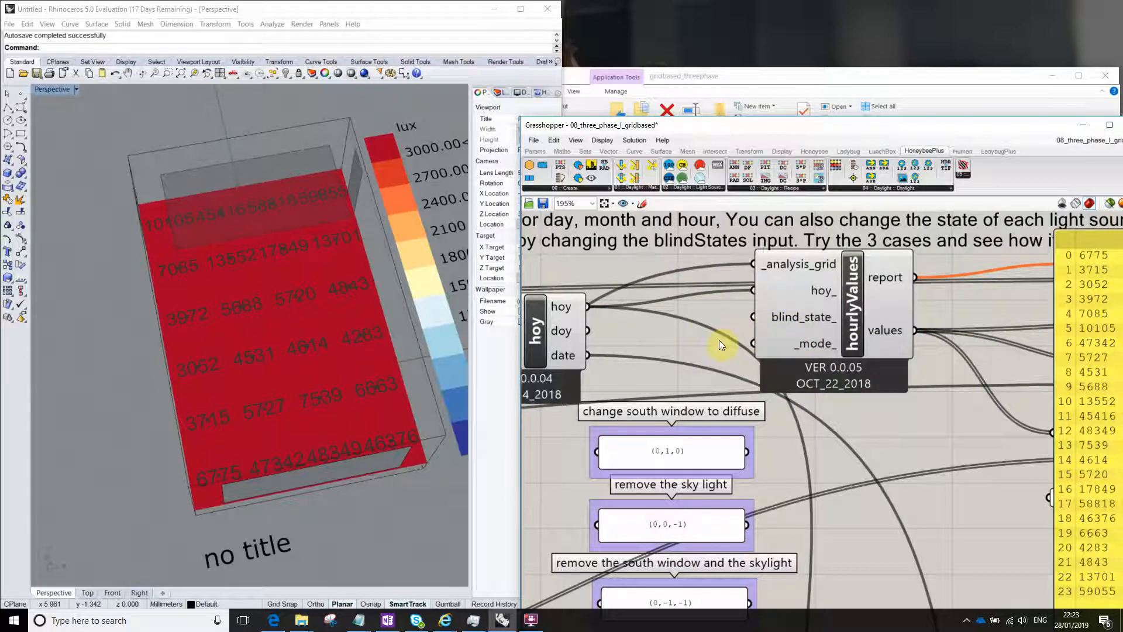
{"action": "scroll", "coordinate": [726, 310], "scroll_direction": "down", "scroll_amount": 2}
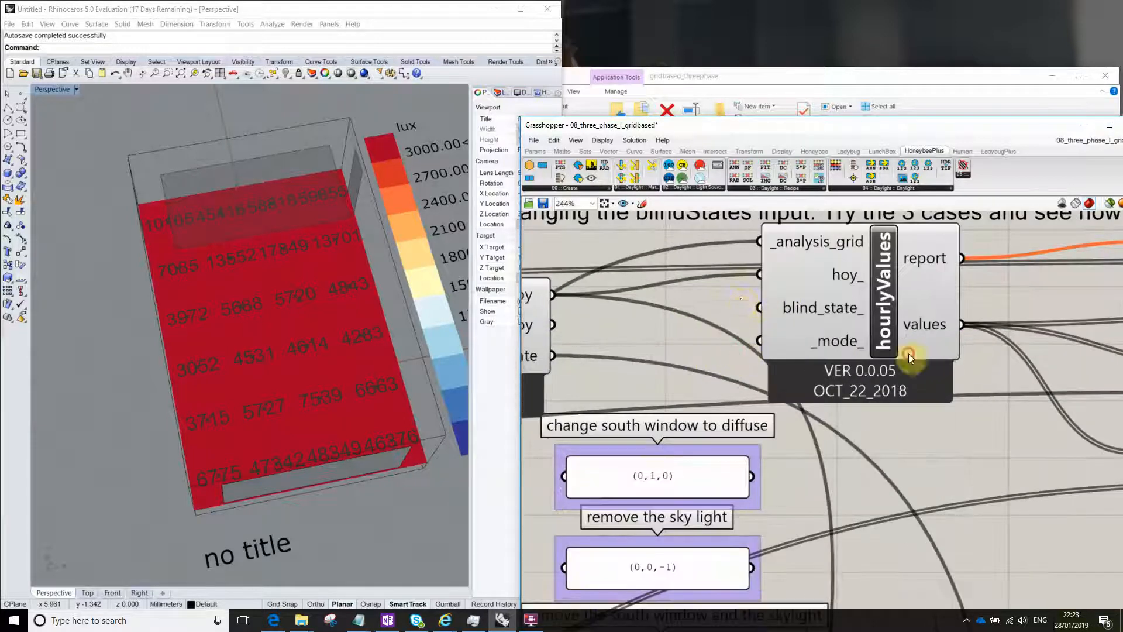
{"action": "scroll", "coordinate": [727, 308], "scroll_direction": "up", "scroll_amount": 2}
{"action": "right_click_drag", "start_coordinate": [729, 316], "coordinate": [706, 299]}
{"action": "scroll", "coordinate": [711, 298], "scroll_direction": "down", "scroll_amount": 2}
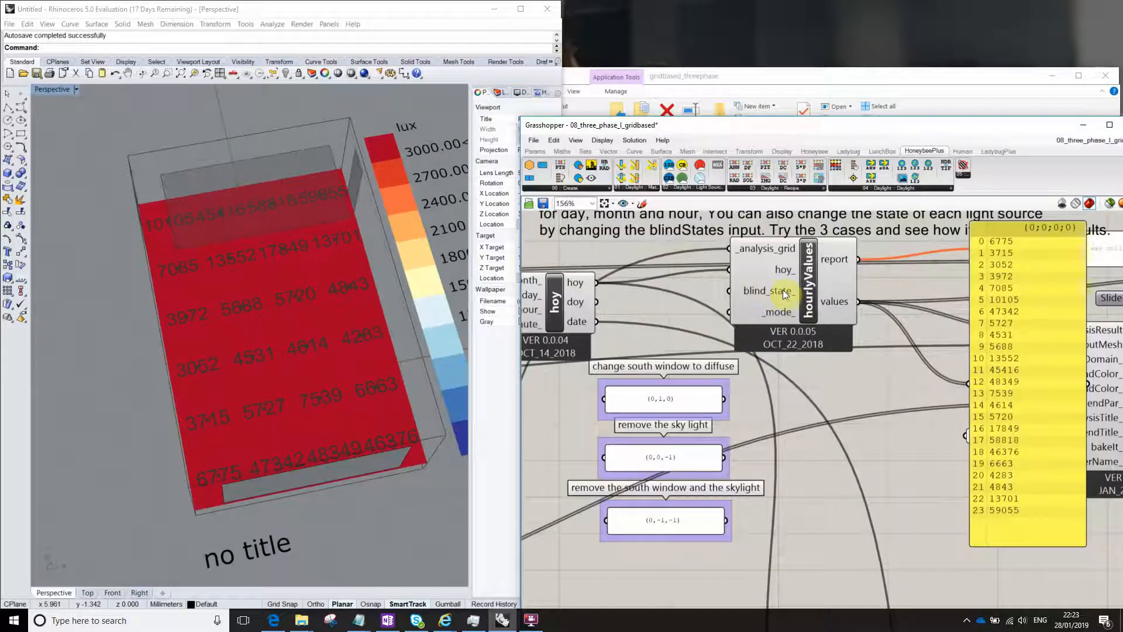
{"action": "mouse_move", "coordinate": [784, 294]}
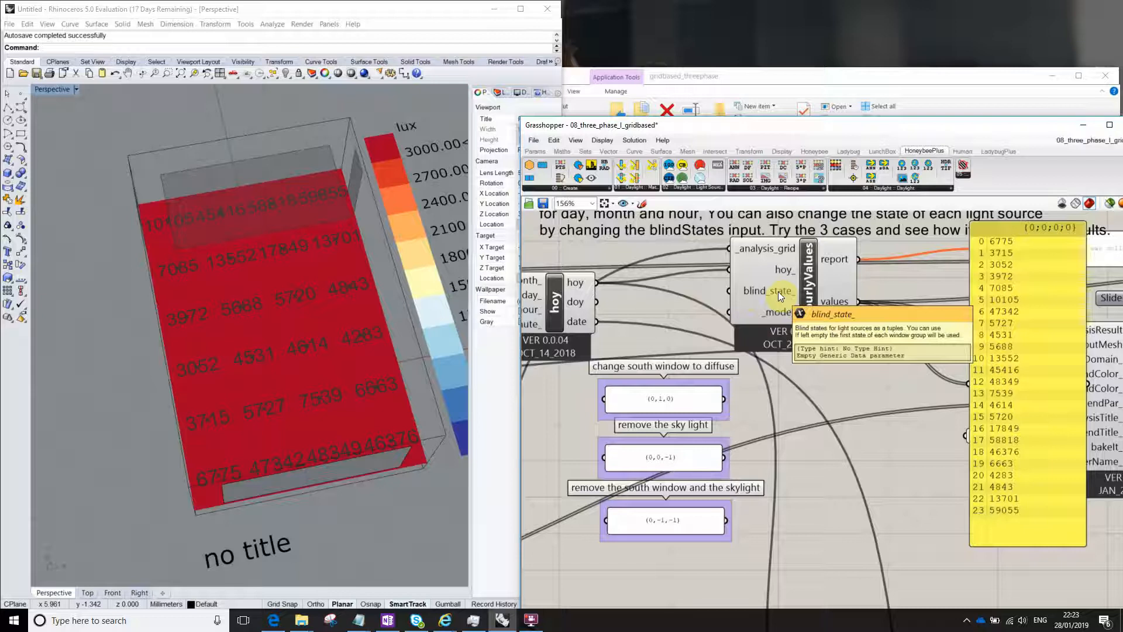
{"action": "right_click", "coordinate": [684, 309]}
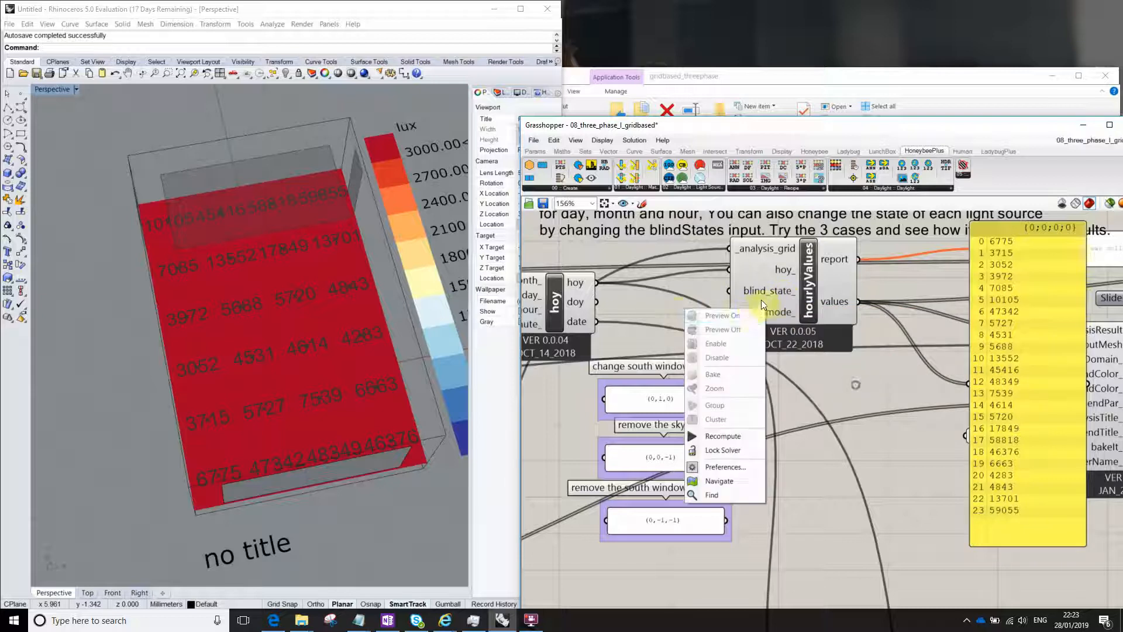
{"action": "left_click", "coordinate": [741, 287]}
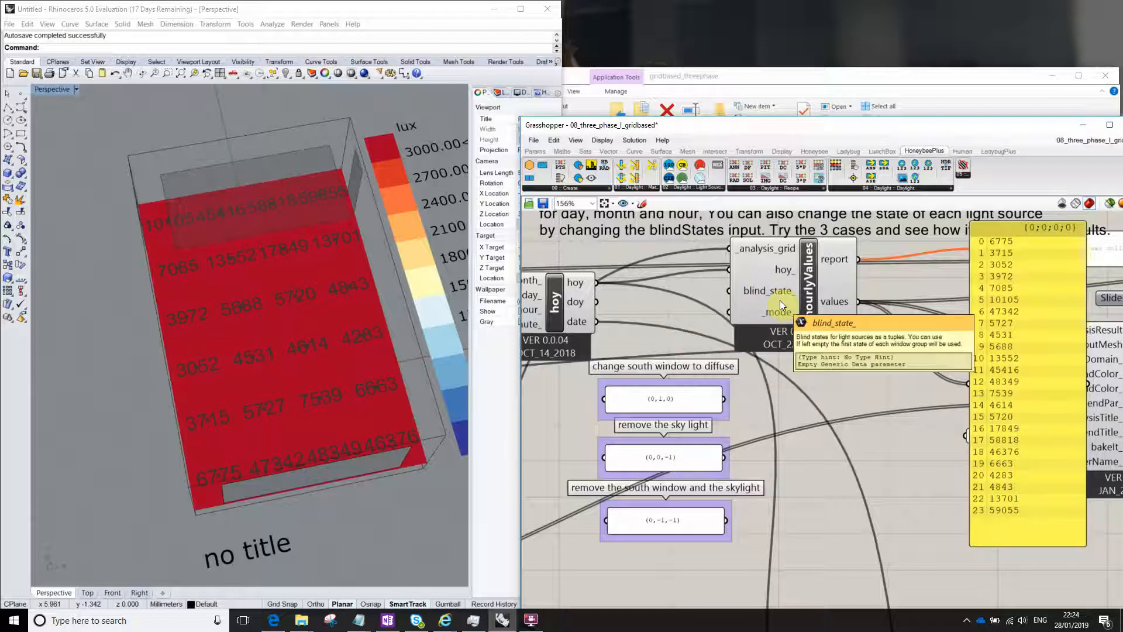
Examine the overall layout of the result sections, from Hourly results to Hourly results break-down and Annual metrics
{"action": "right_click_drag", "start_coordinate": [928, 314], "coordinate": [749, 316]}
{"action": "right_click_drag", "start_coordinate": [972, 369], "coordinate": [842, 358]}
{"action": "scroll", "coordinate": [905, 298], "scroll_direction": "down", "scroll_amount": 2}
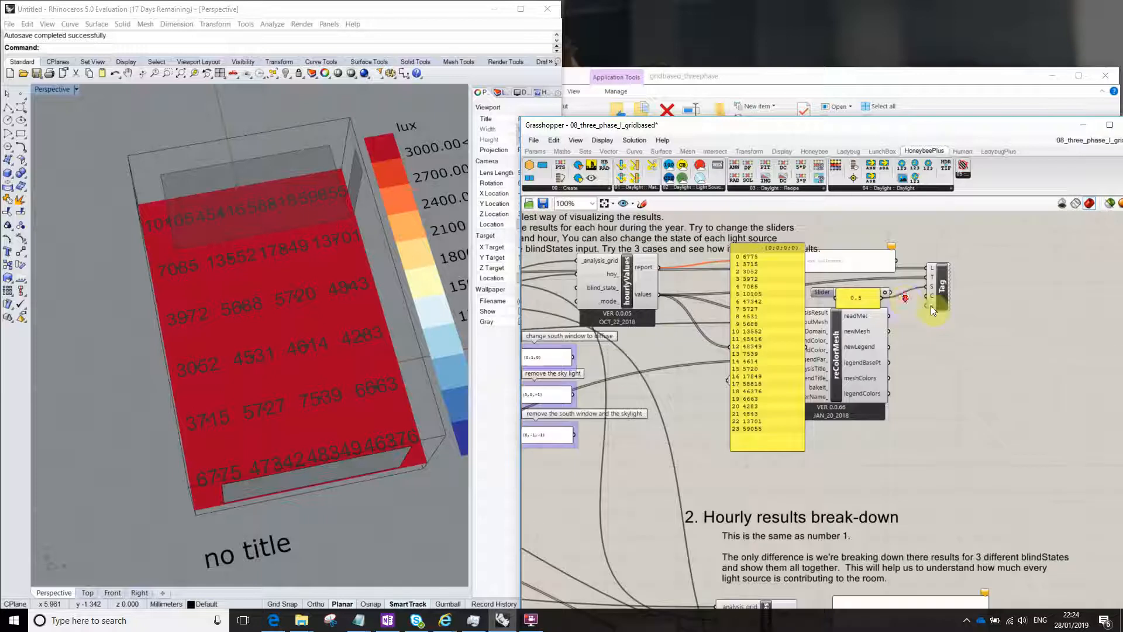
{"action": "scroll", "coordinate": [933, 310], "scroll_direction": "up", "scroll_amount": 2}
{"action": "right_click_drag", "start_coordinate": [1002, 446], "coordinate": [1103, 379]}
{"action": "scroll", "coordinate": [813, 307], "scroll_direction": "down", "scroll_amount": 4}
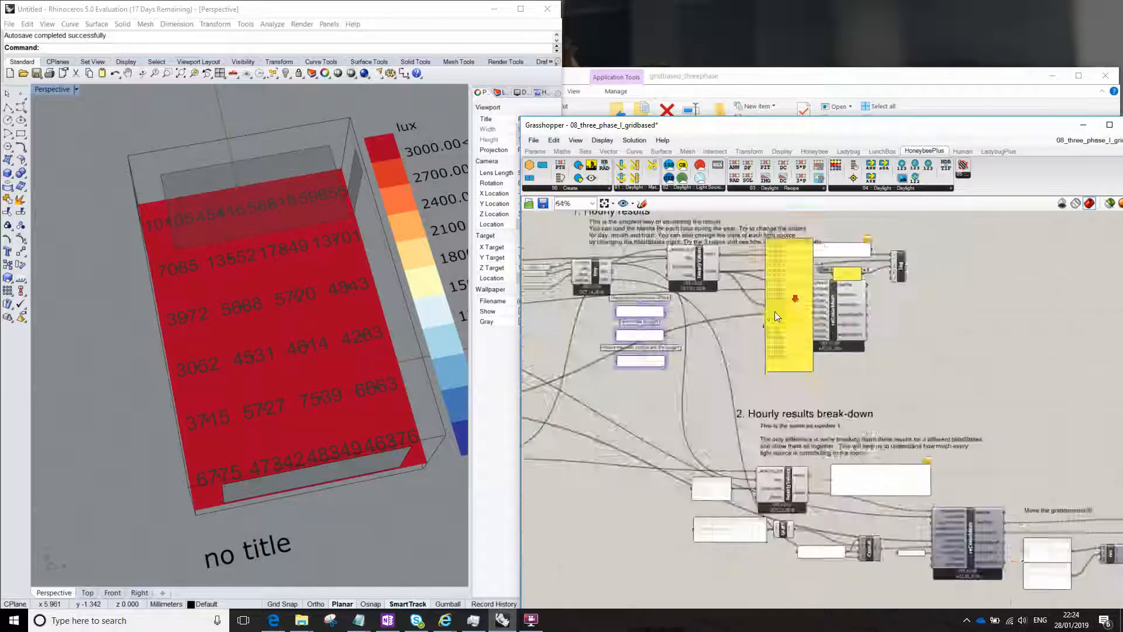
{"action": "scroll", "coordinate": [775, 312], "scroll_direction": "down", "scroll_amount": 1}
{"action": "right_click_drag", "start_coordinate": [743, 313], "coordinate": [815, 285]}
{"action": "scroll", "coordinate": [814, 285], "scroll_direction": "down", "scroll_amount": 2}
{"action": "right_click_drag", "start_coordinate": [416, 334], "coordinate": [311, 345]}
{"action": "scroll", "coordinate": [380, 354], "scroll_direction": "down", "scroll_amount": 4}
{"action": "right_click_drag", "start_coordinate": [848, 409], "coordinate": [848, 405]}
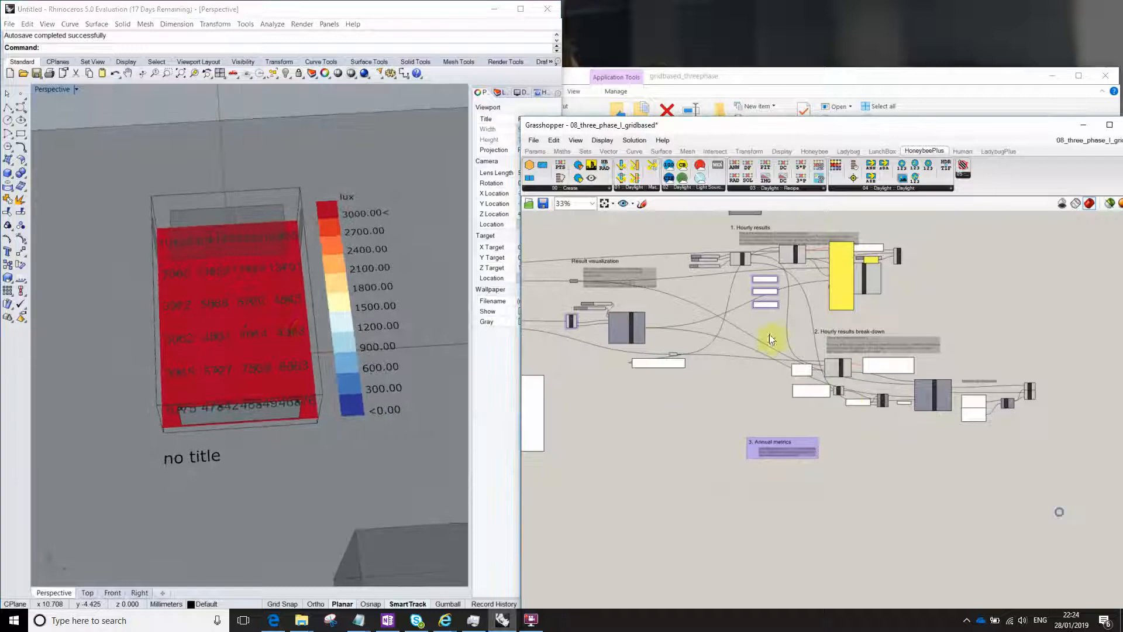
{"action": "scroll", "coordinate": [770, 334], "scroll_direction": "up", "scroll_amount": 1}
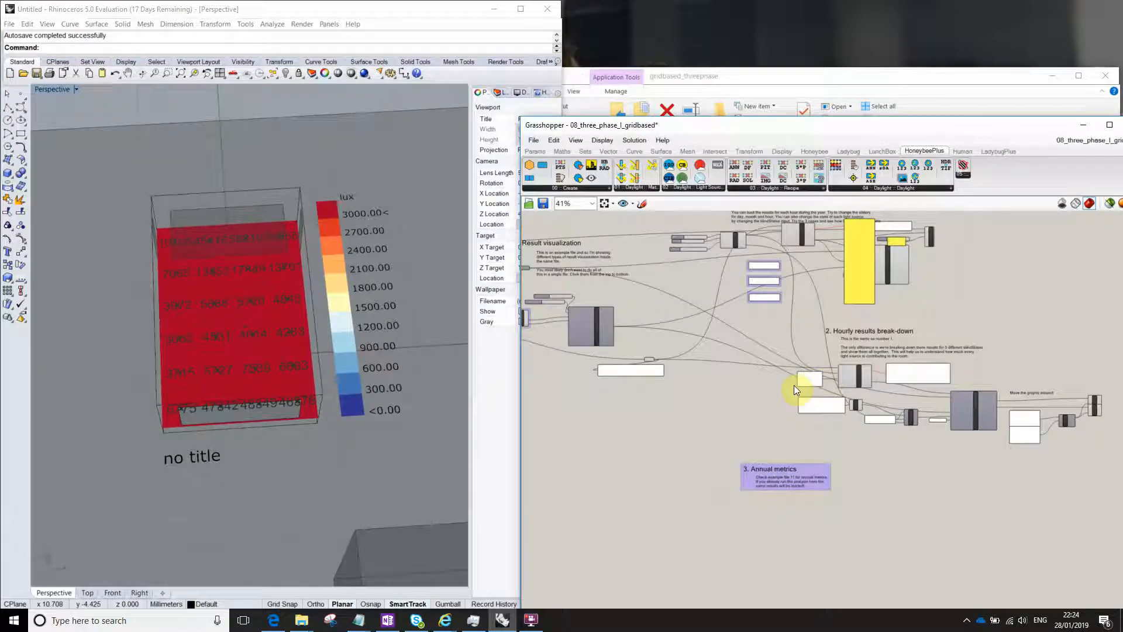